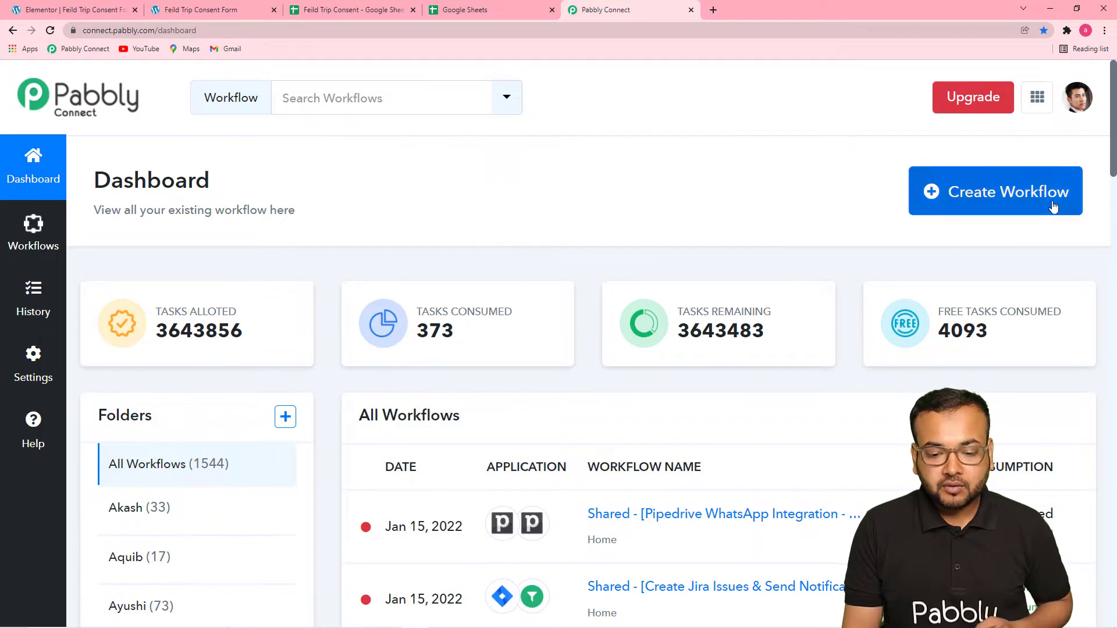
Create a workflow named "Send Elementor Form Responses to Multiple Google Sheets".
click(1025, 202)
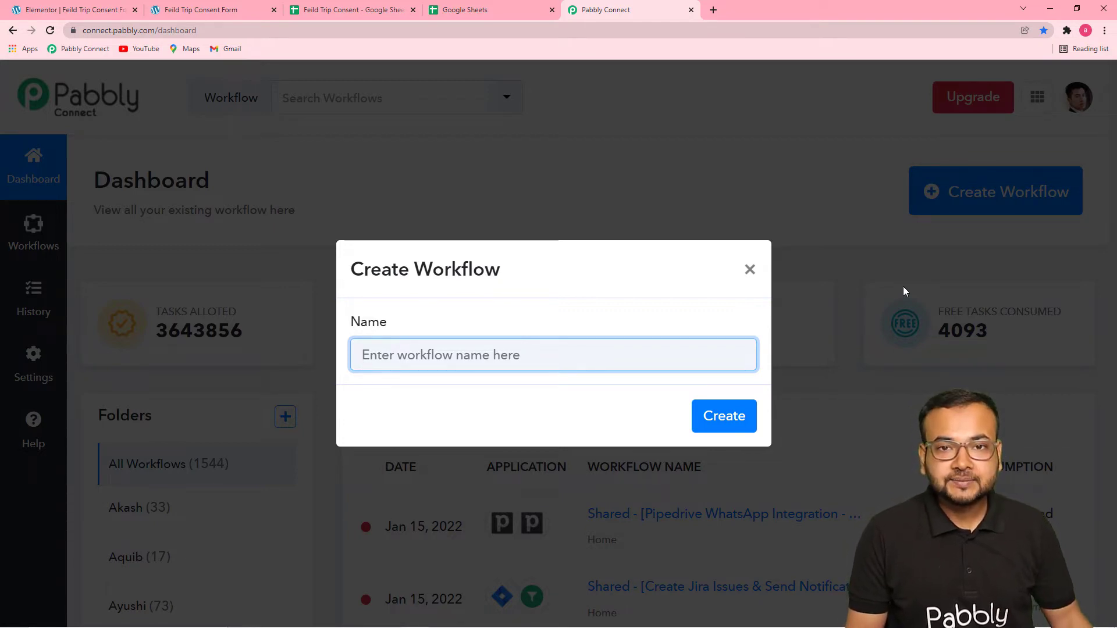
text(Send Elementor Form Responses to Multiple Google Sheets)
click(631, 413)
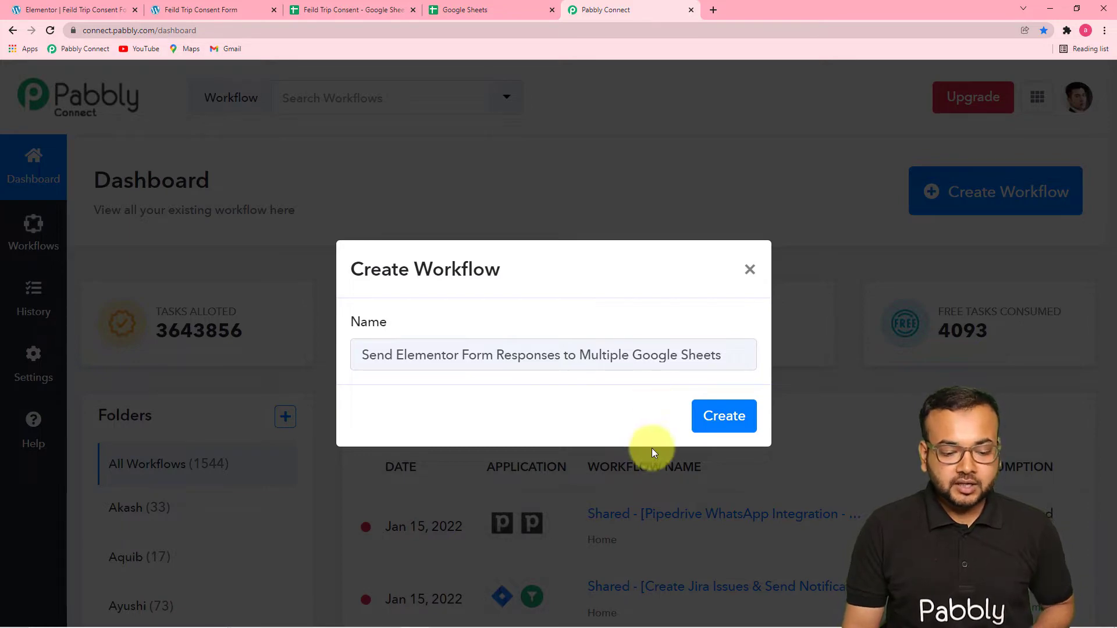
click(713, 425)
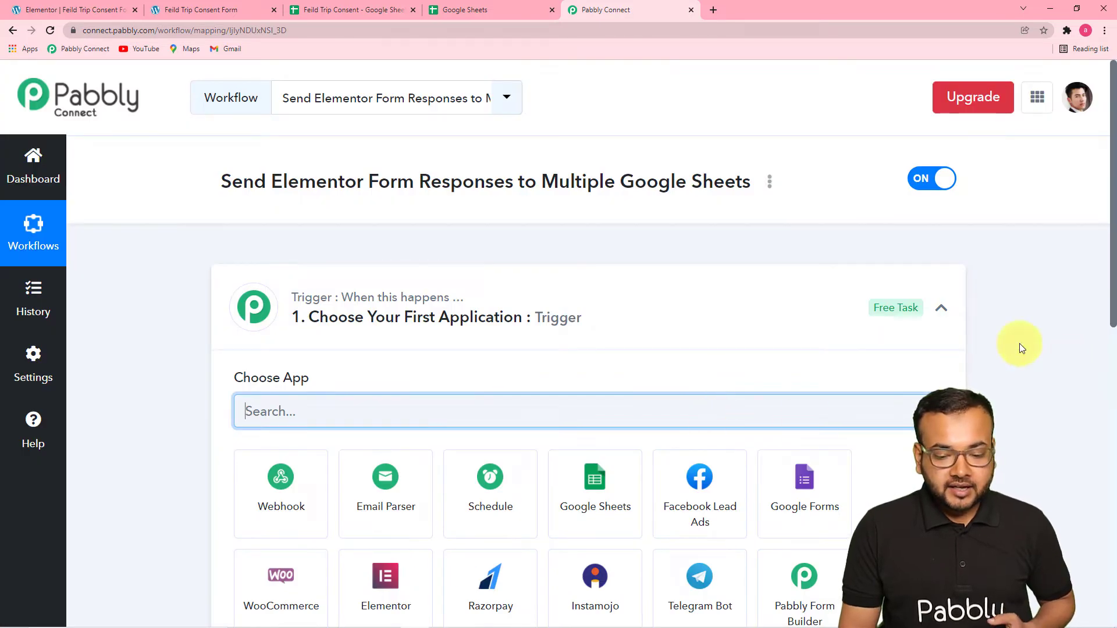
Set the workflow's trigger app to Elementor with the trigger event New Form Submission.
click(941, 311)
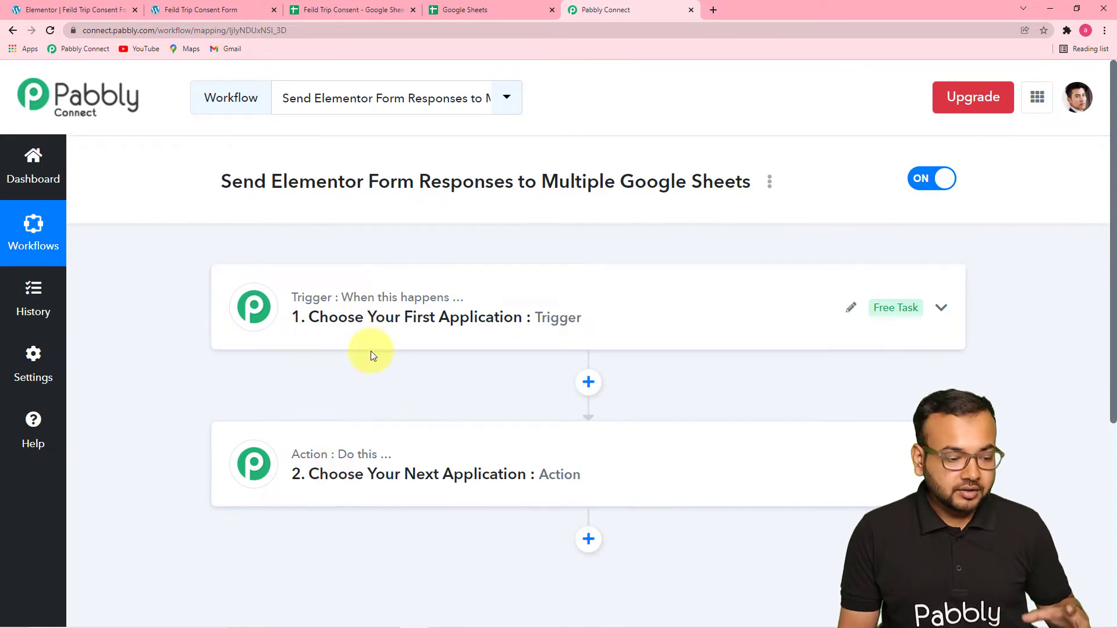
mouse_move(326, 454)
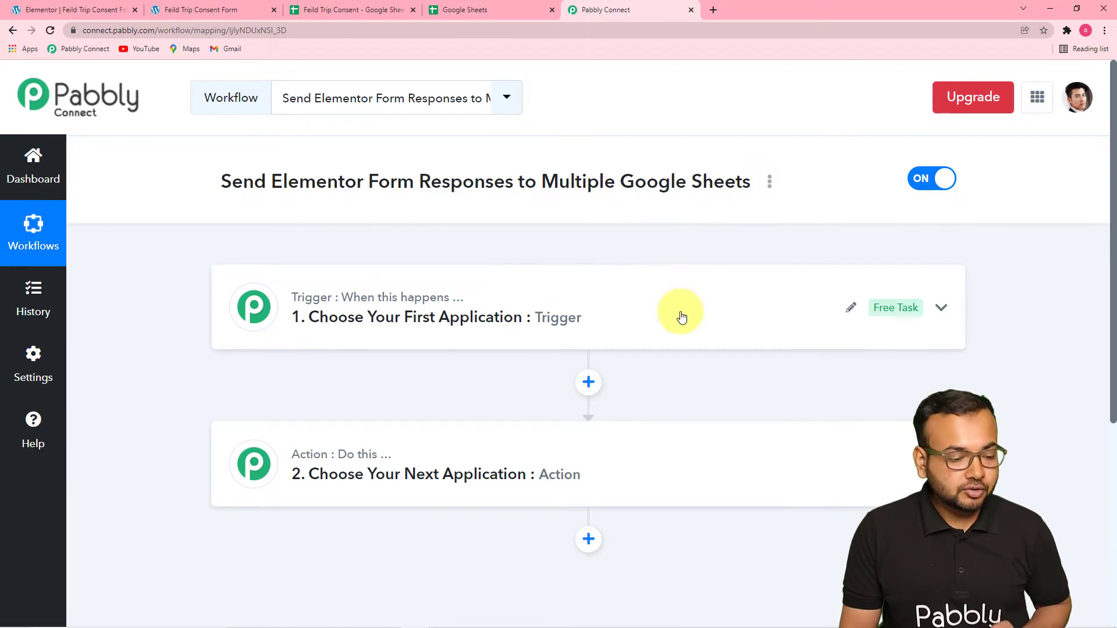
click(400, 333)
scroll(401, 333, down, 1)
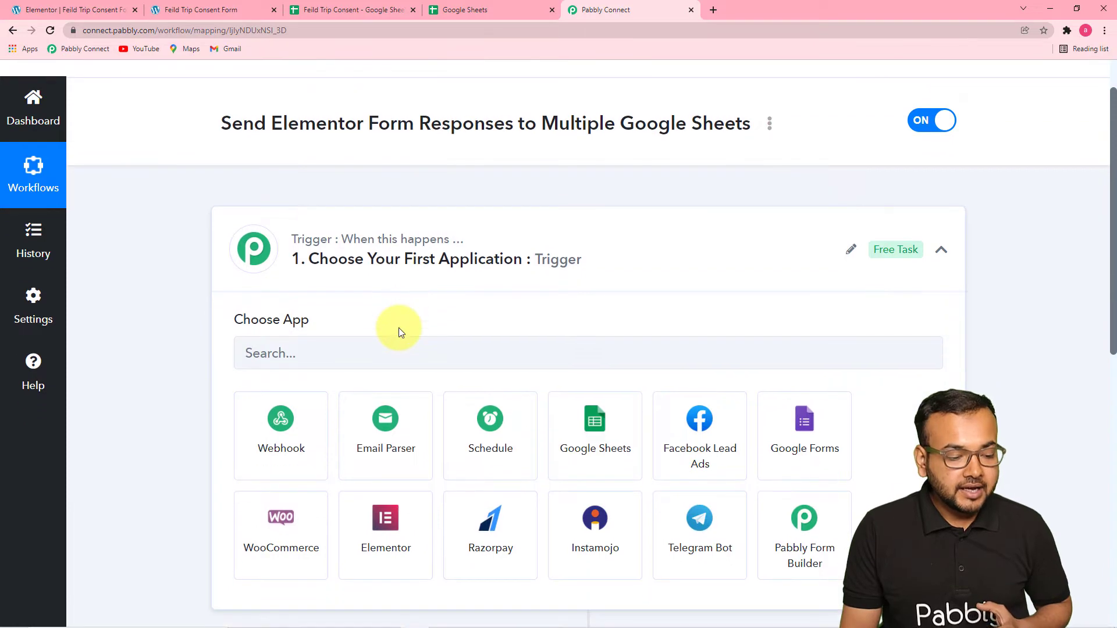
scroll(400, 333, down, 2)
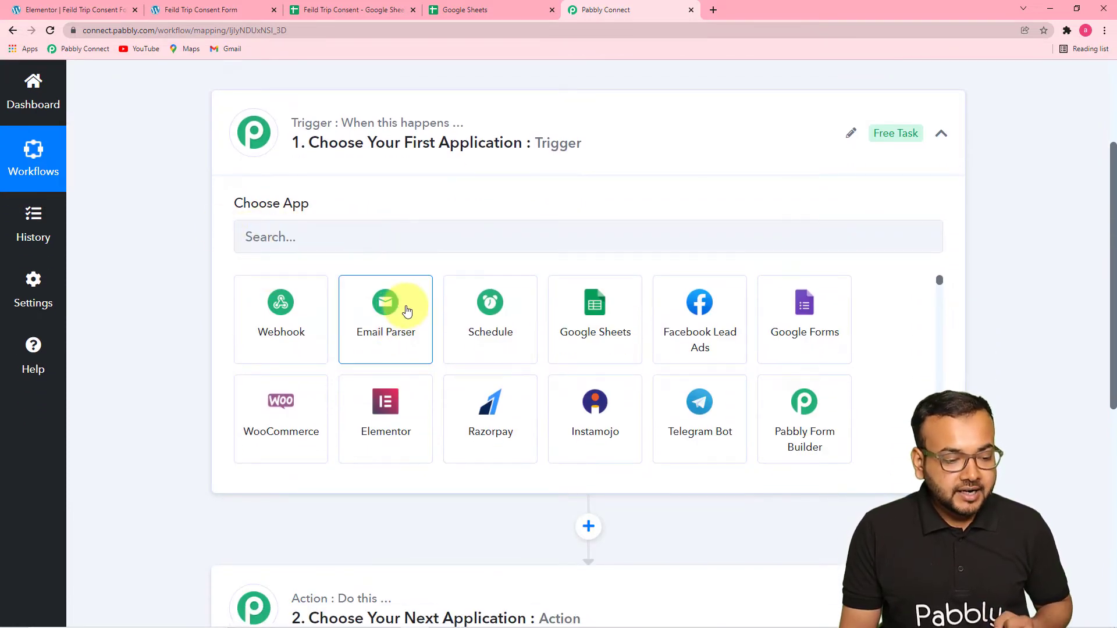
click(393, 435)
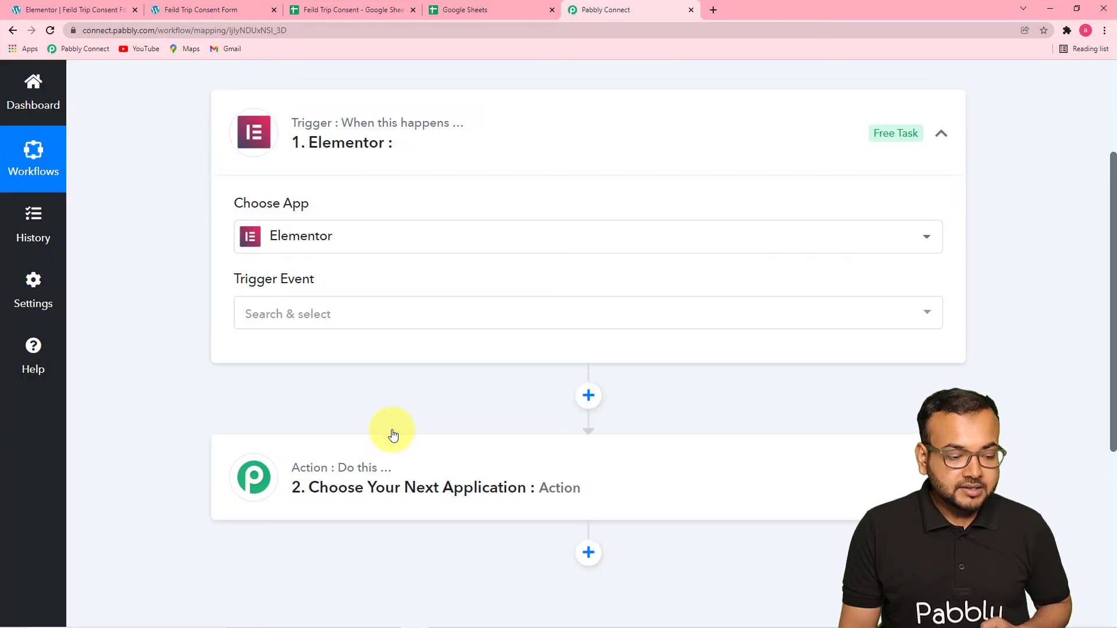
click(320, 314)
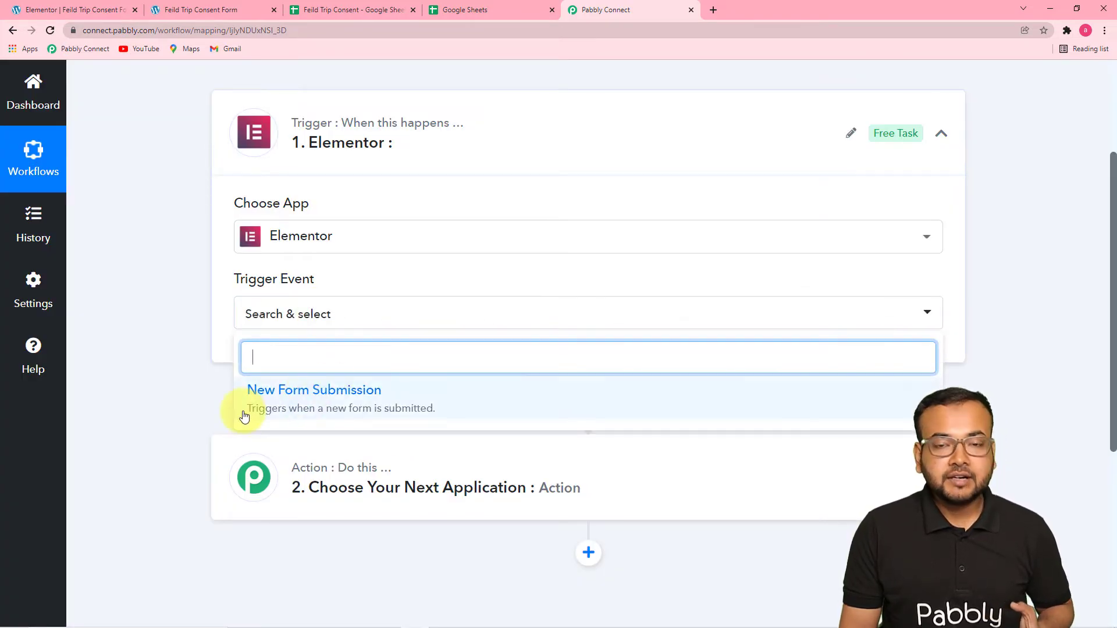
click(377, 409)
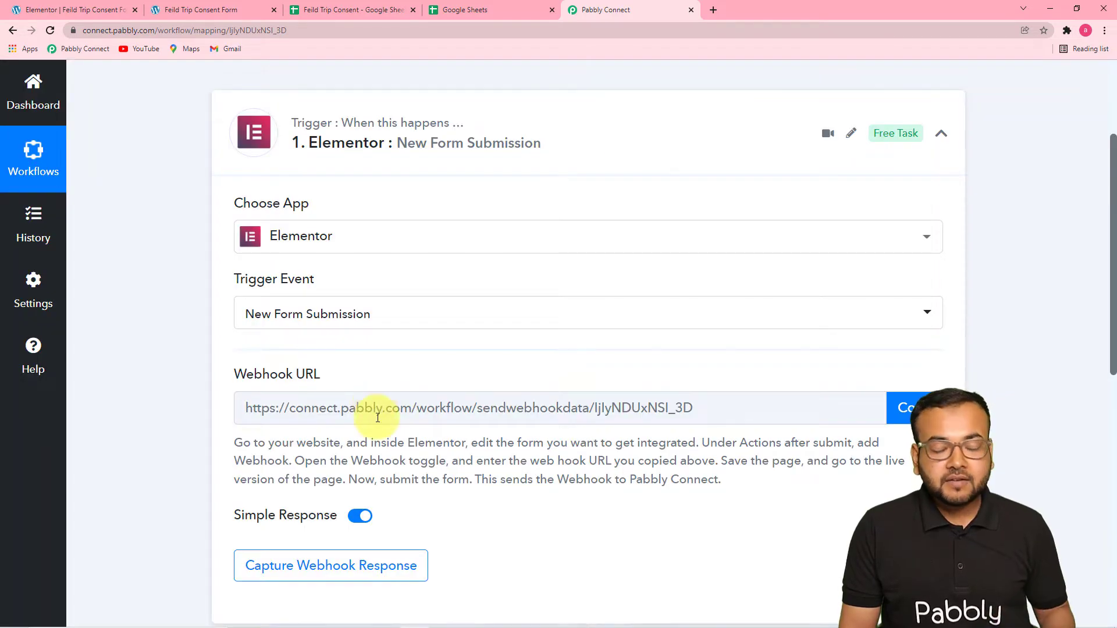
scroll(423, 450, up, 2)
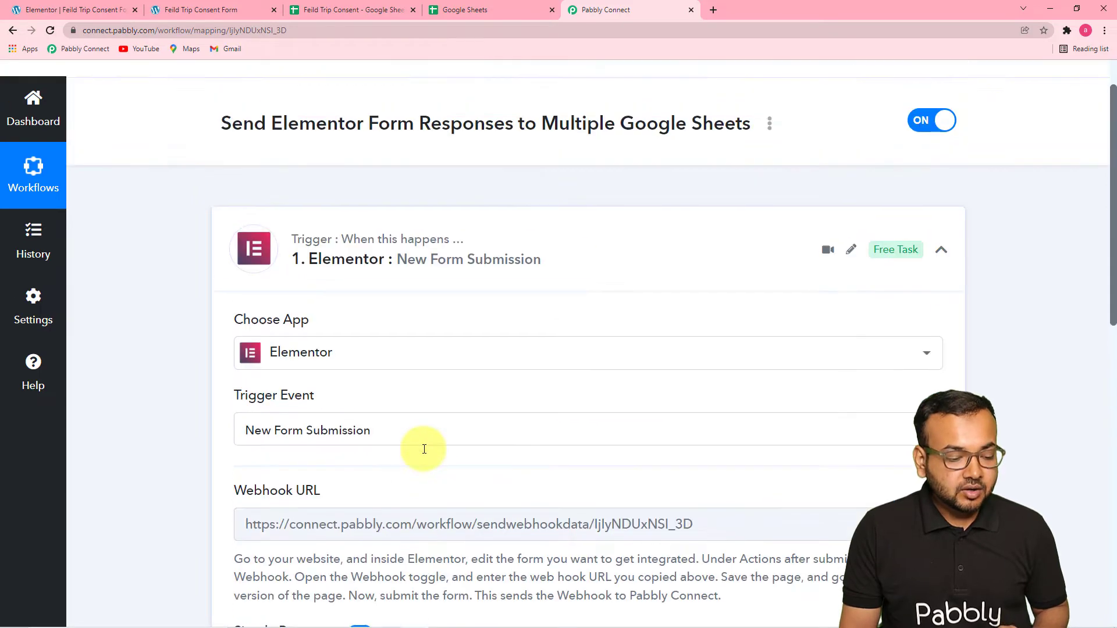
scroll(423, 449, down, 2)
scroll(424, 449, down, 3)
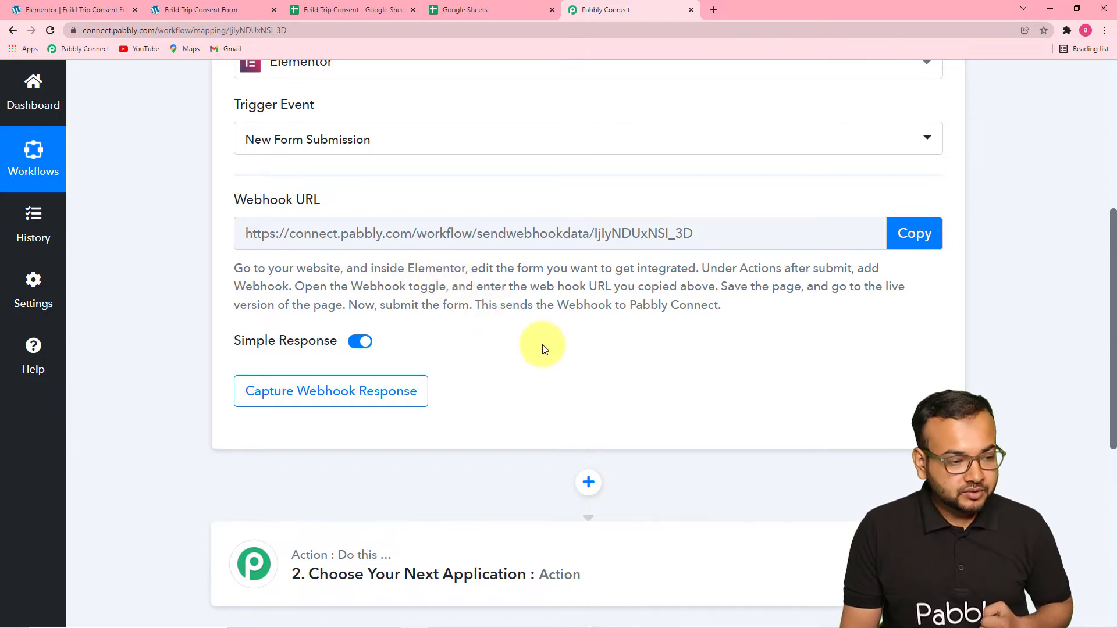
Review the Feild Trip Consent Form's fields and the Student Going and Students Not Going sheets in the Feild Trip Consent spreadsheet.
click(176, 11)
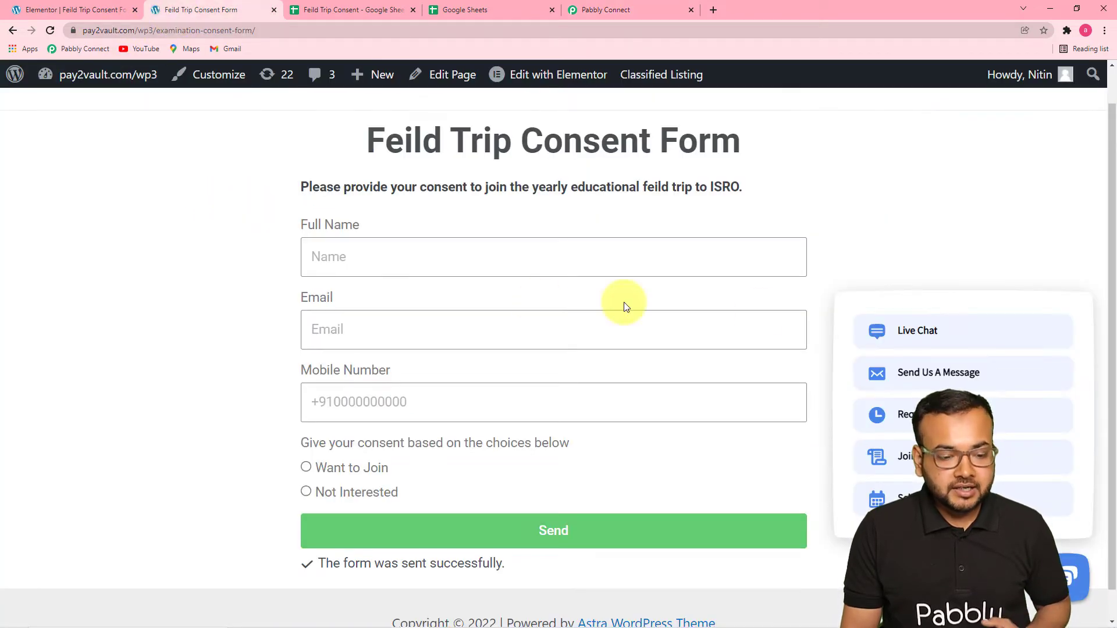
mouse_move(980, 305)
click(818, 305)
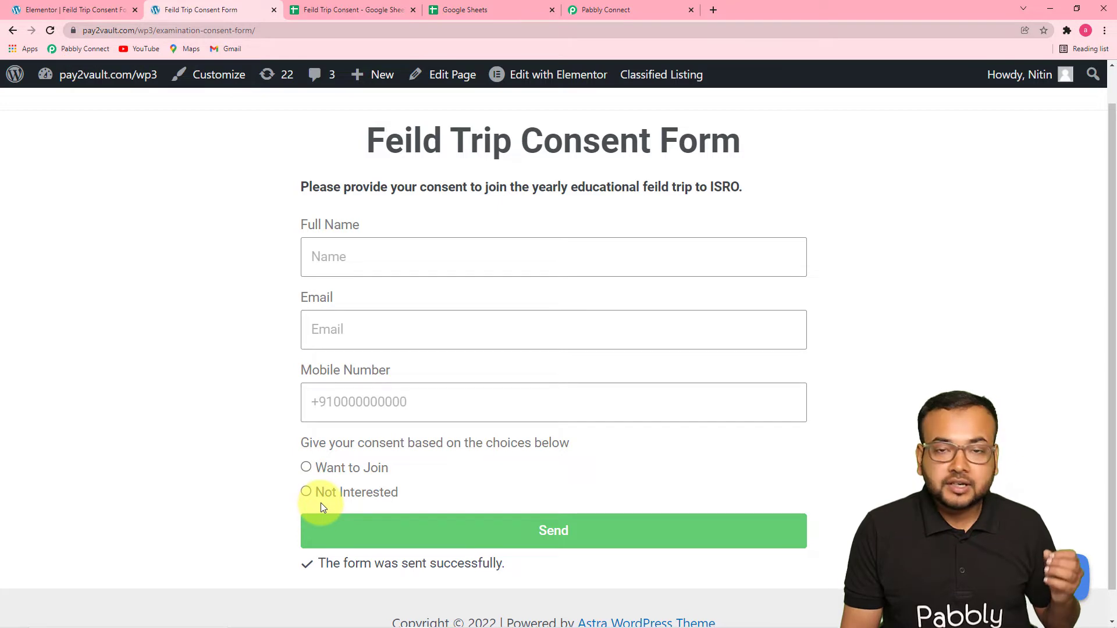
click(369, 11)
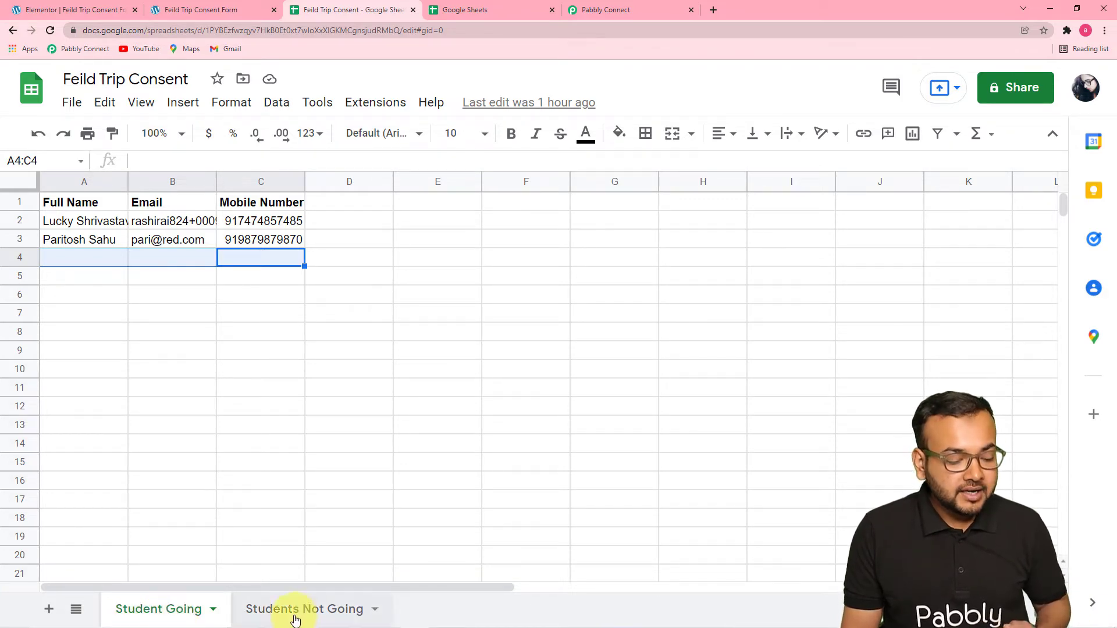
click(299, 618)
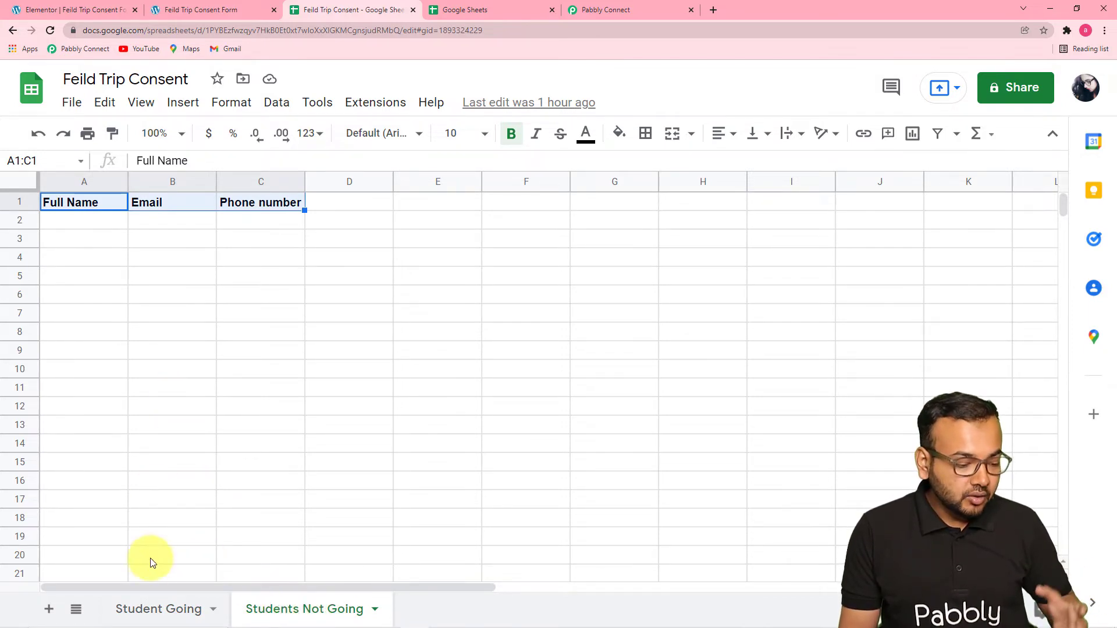
click(153, 608)
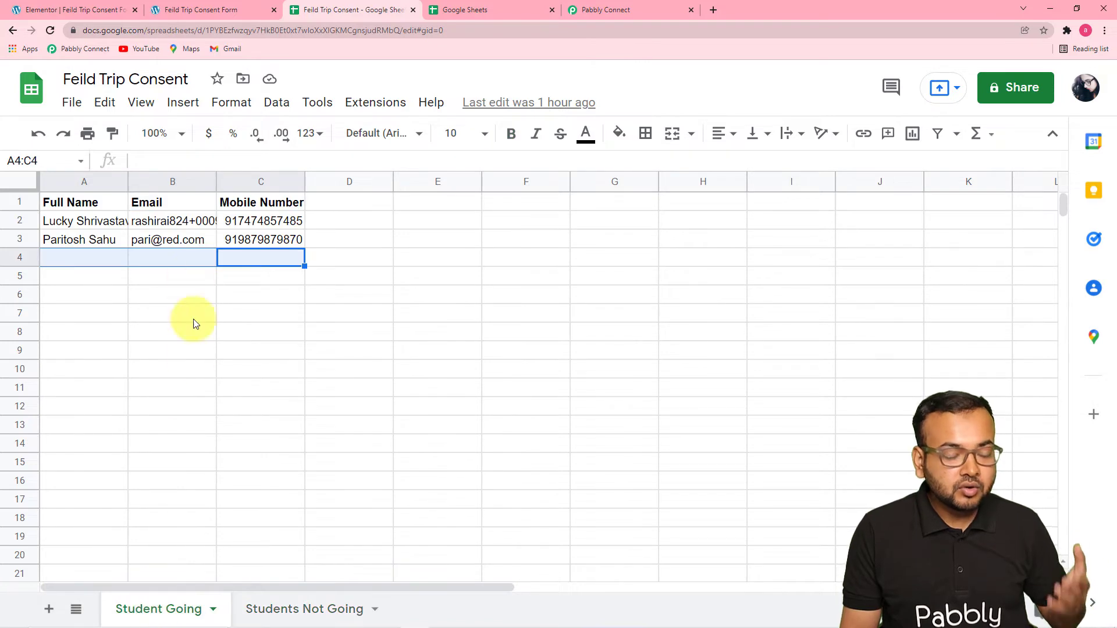
click(301, 608)
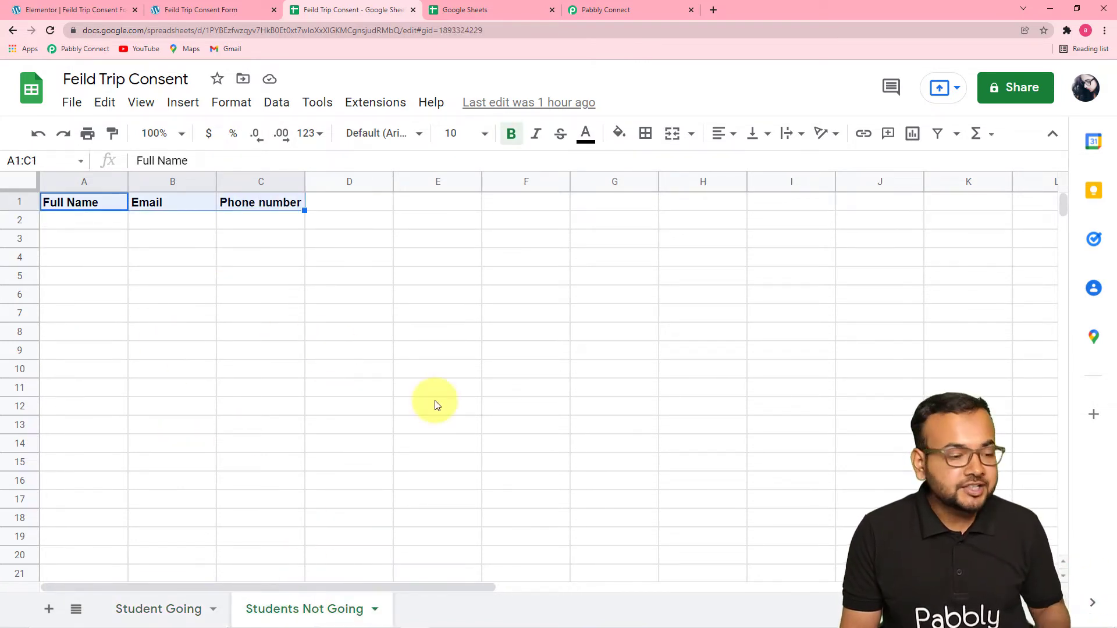
click(168, 15)
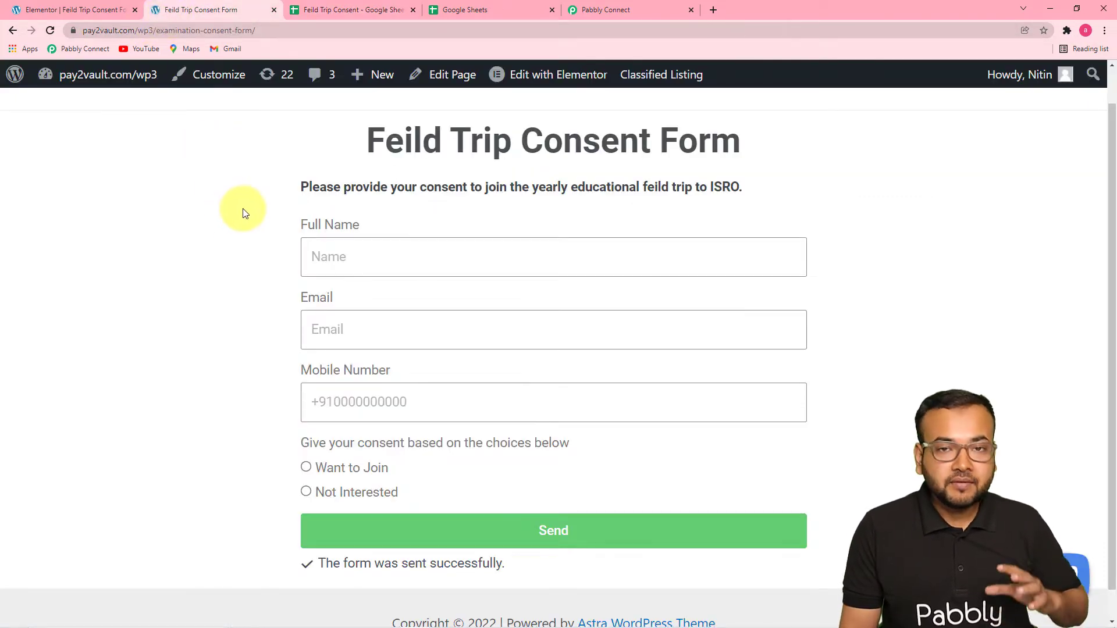
Switch to Pabbly Connect and copy the Elementor trigger's webhook URL.
click(595, 14)
scroll(576, 366, up, 2)
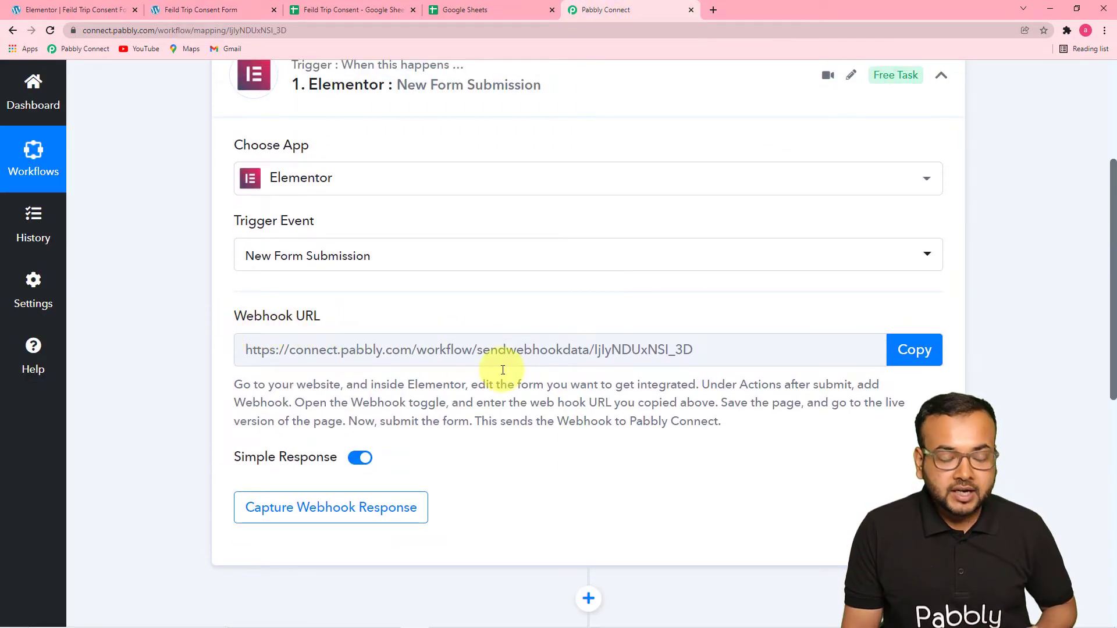
click(892, 352)
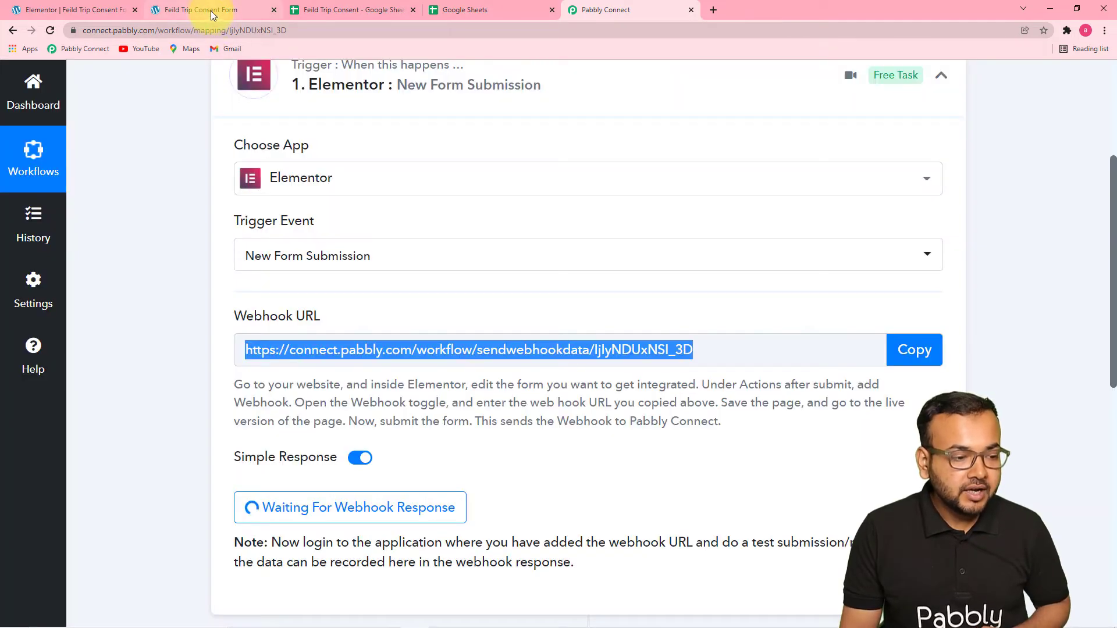
Open the Feild Trip Consent Form page in the Elementor editor, dismiss the chat popup and open the form widget's settings.
click(213, 12)
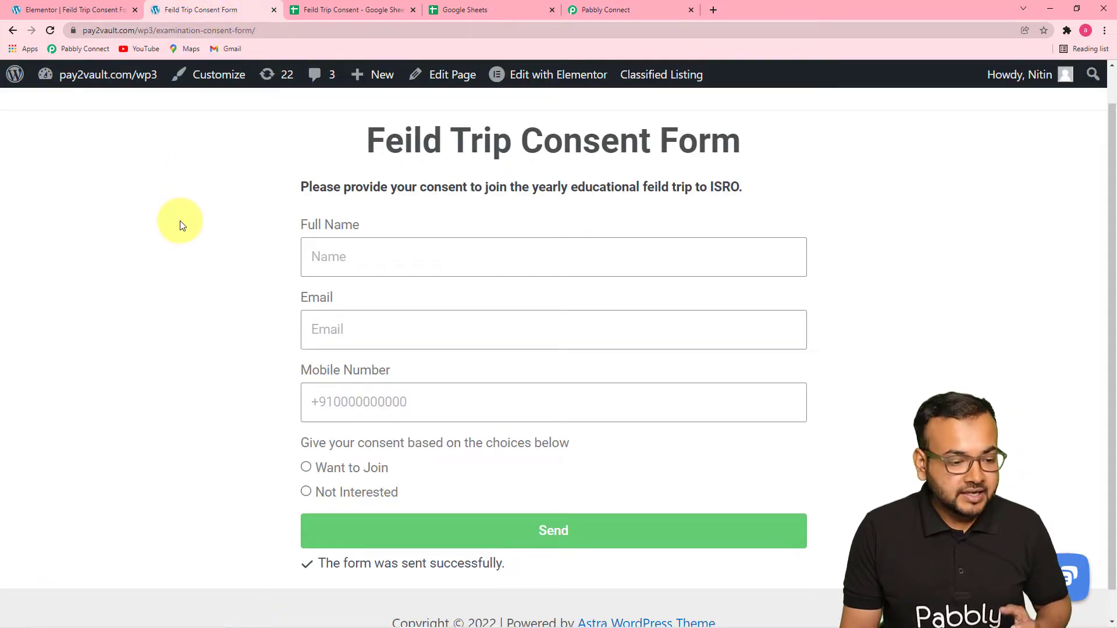
click(543, 78)
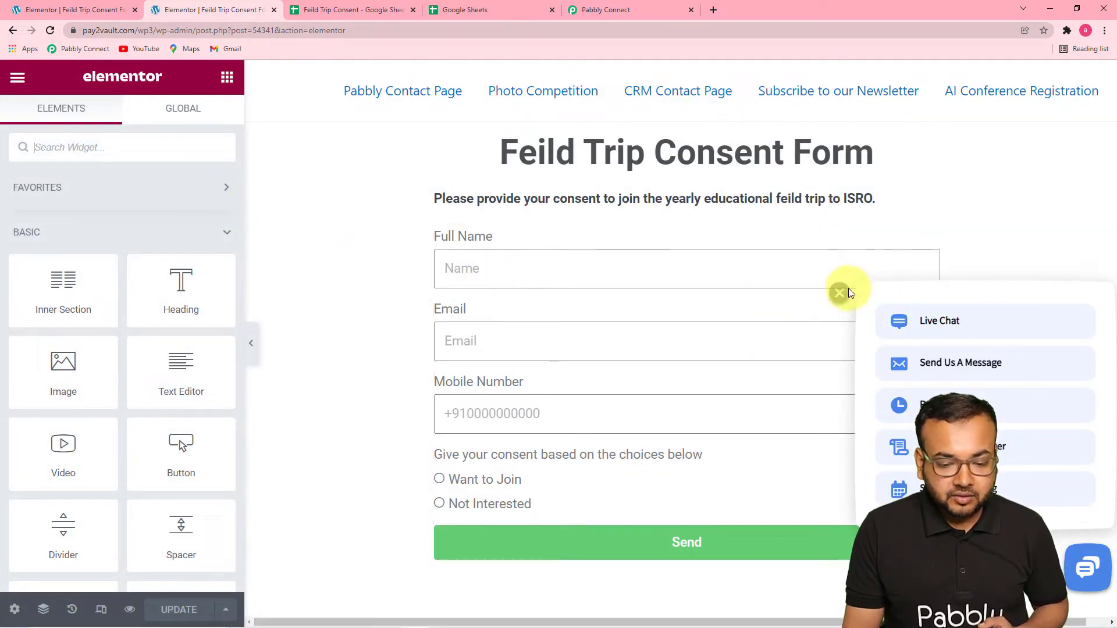
click(812, 289)
click(501, 239)
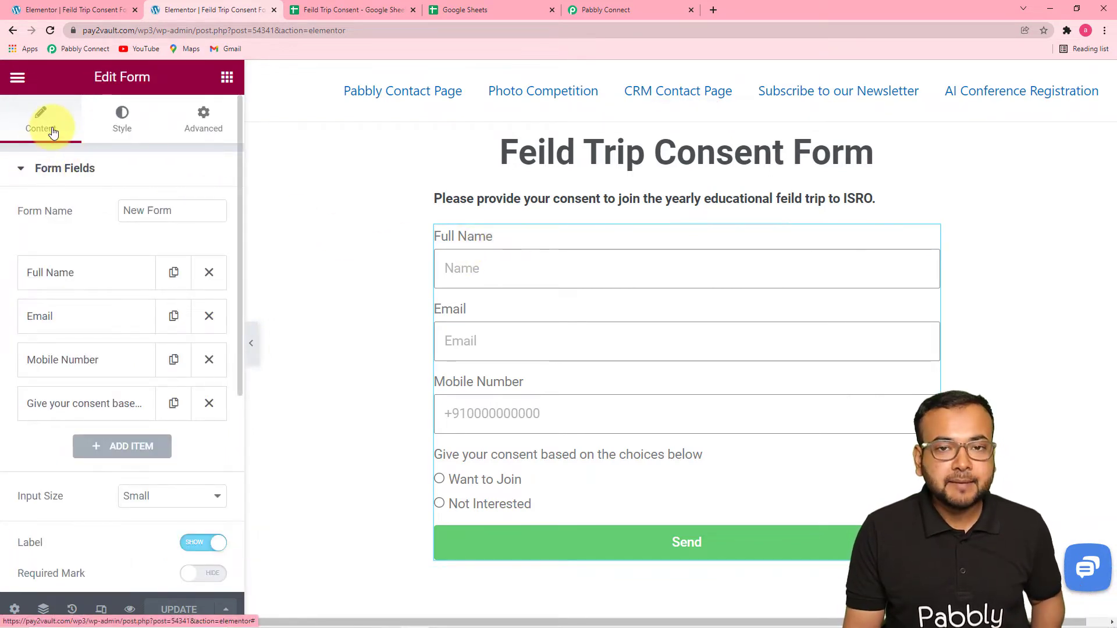
Check the form's Actions After Submit setting and its list of available actions for Webhook.
scroll(54, 171, down, 5)
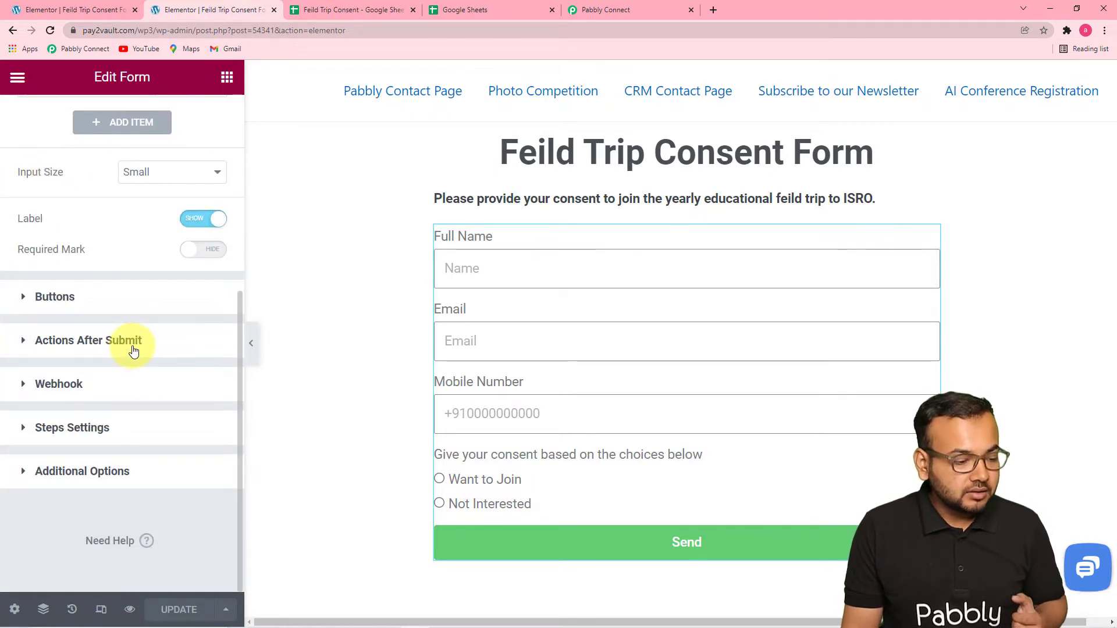
click(112, 344)
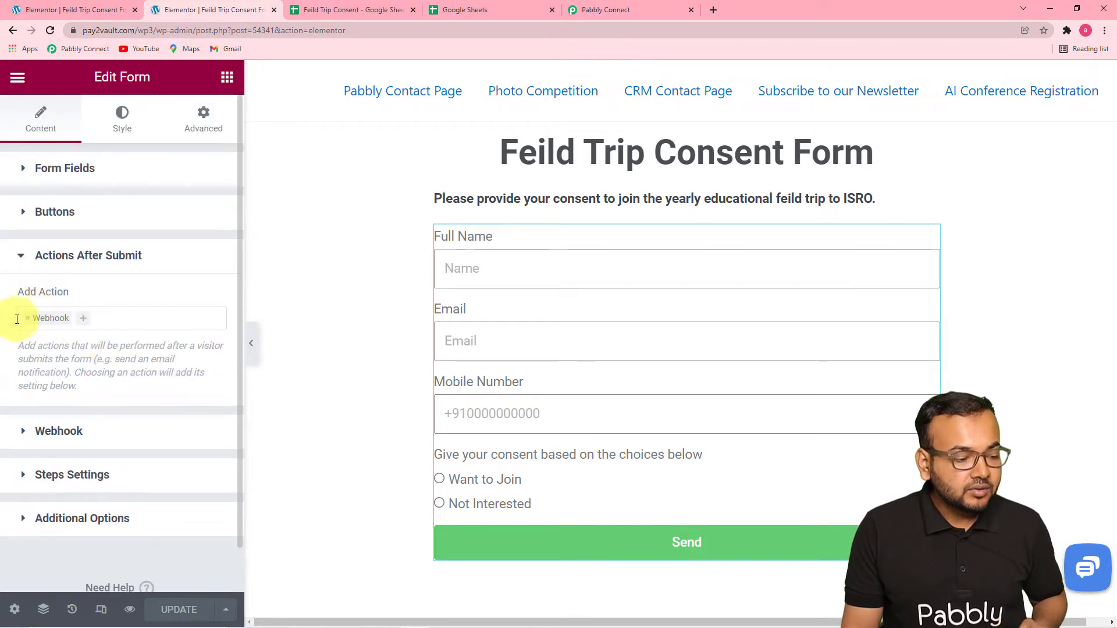
click(112, 324)
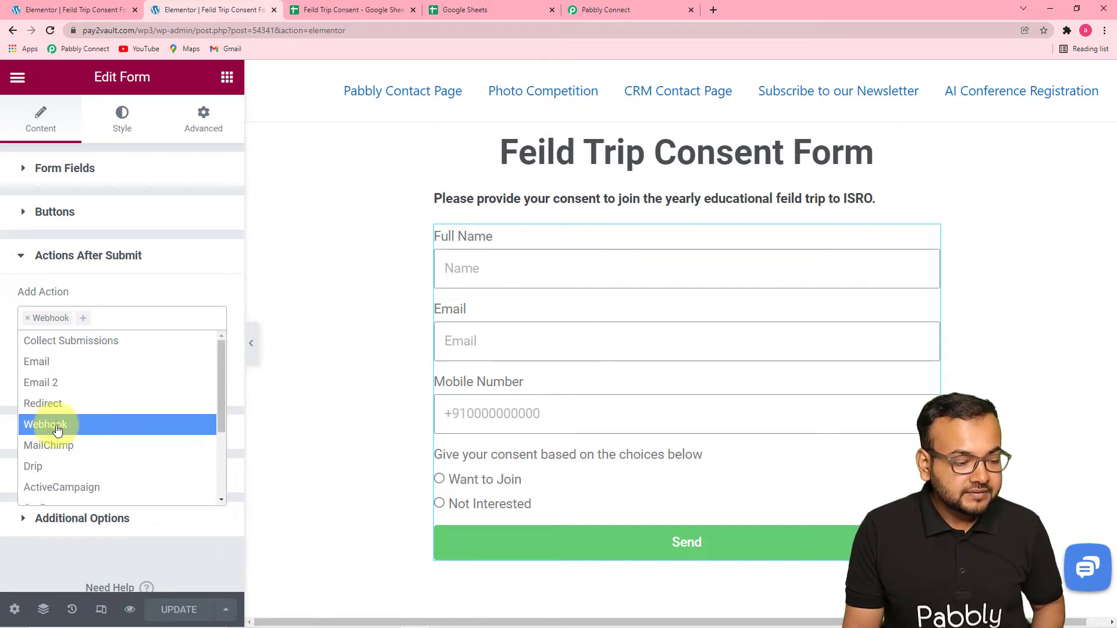
click(140, 294)
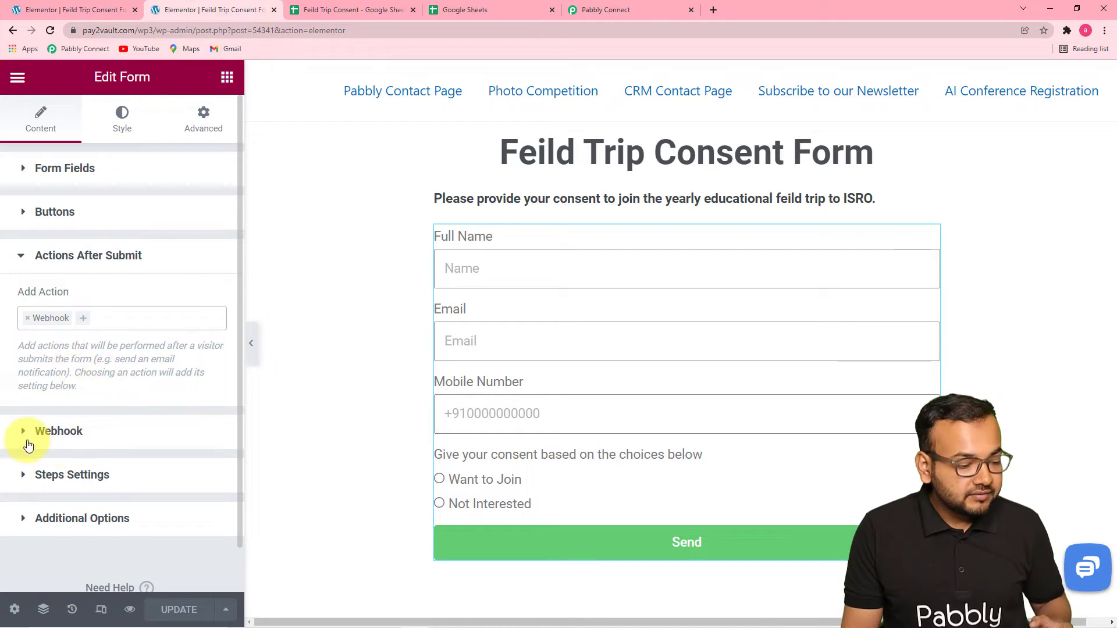
Clear the existing webhook URL in the form's Webhook settings.
click(76, 436)
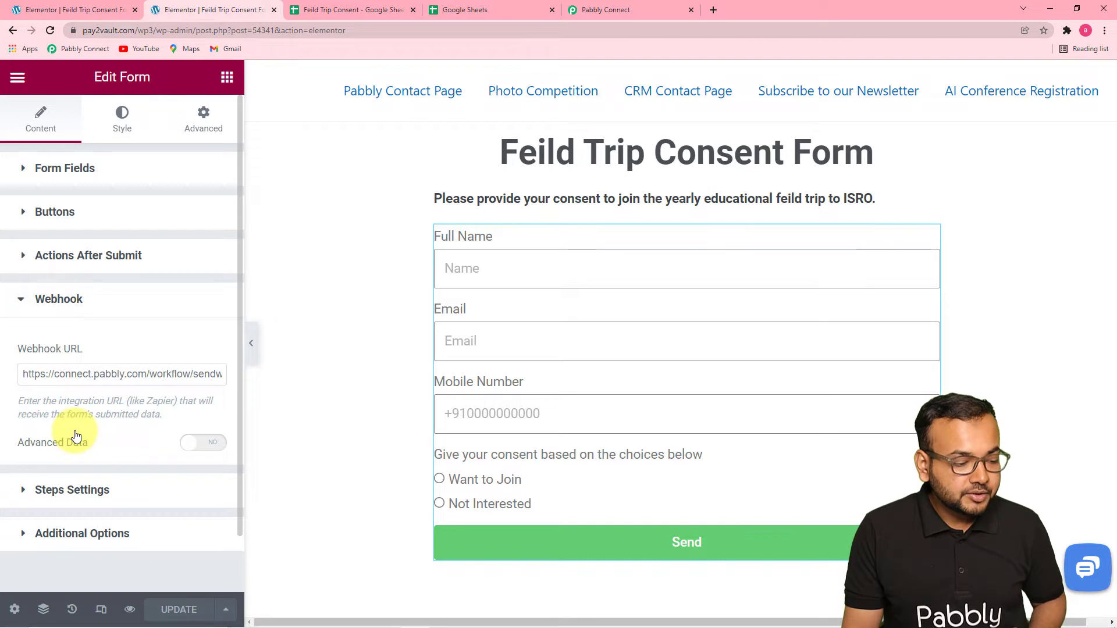
click(88, 376)
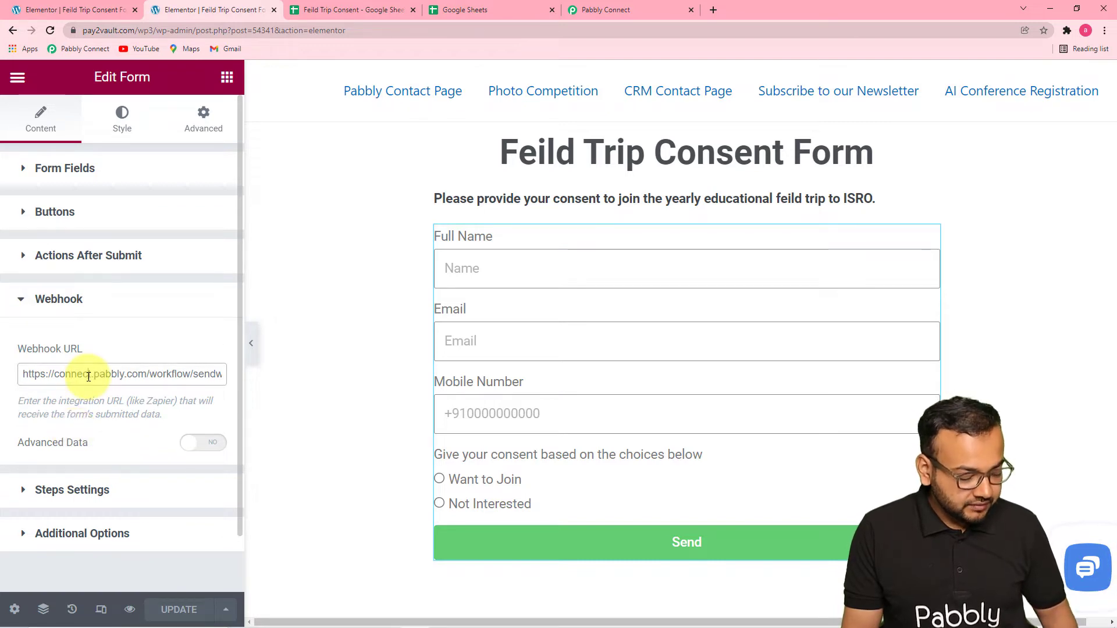
text(A)
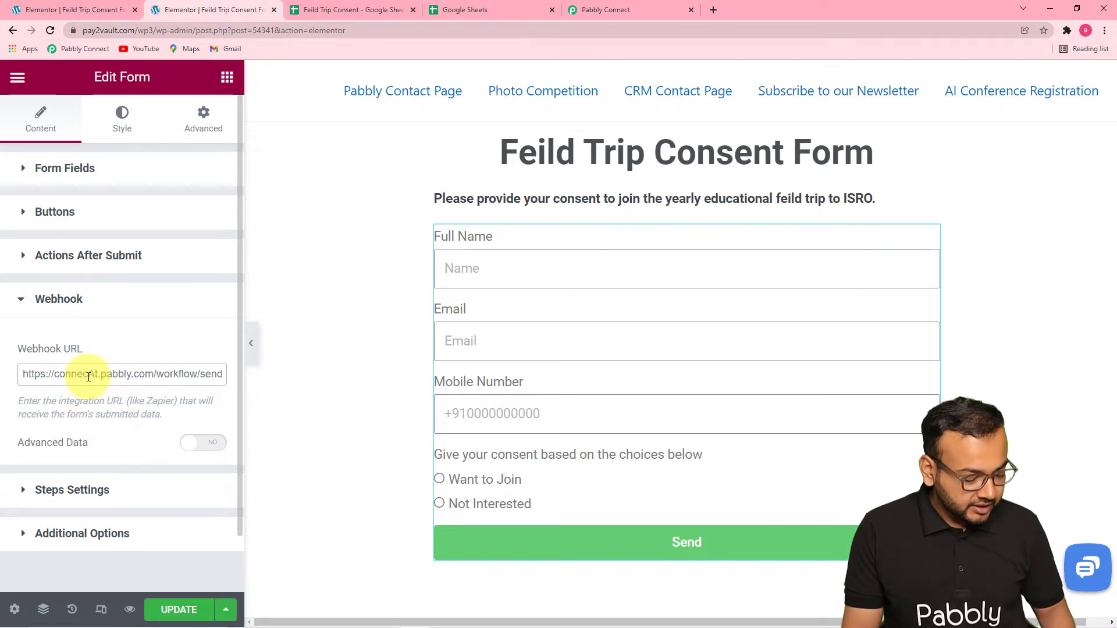
key(ctrl+a)
key(BackSpace)
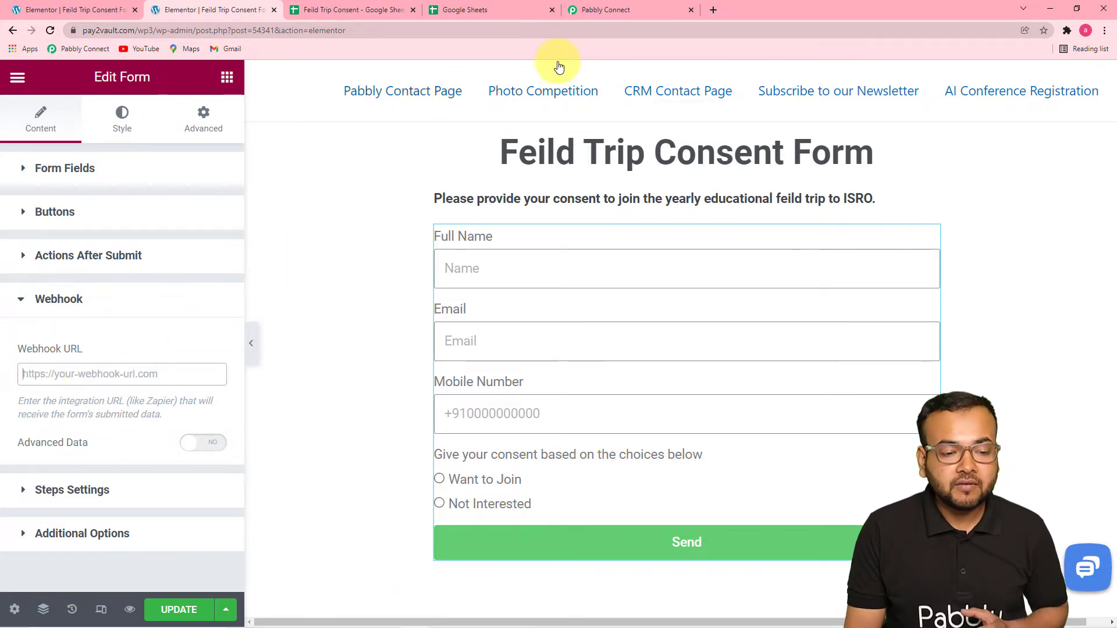
Copy the trigger's webhook URL again from Pabbly Connect and paste it as the webhook URL of the Elementor form.
click(596, 15)
click(909, 349)
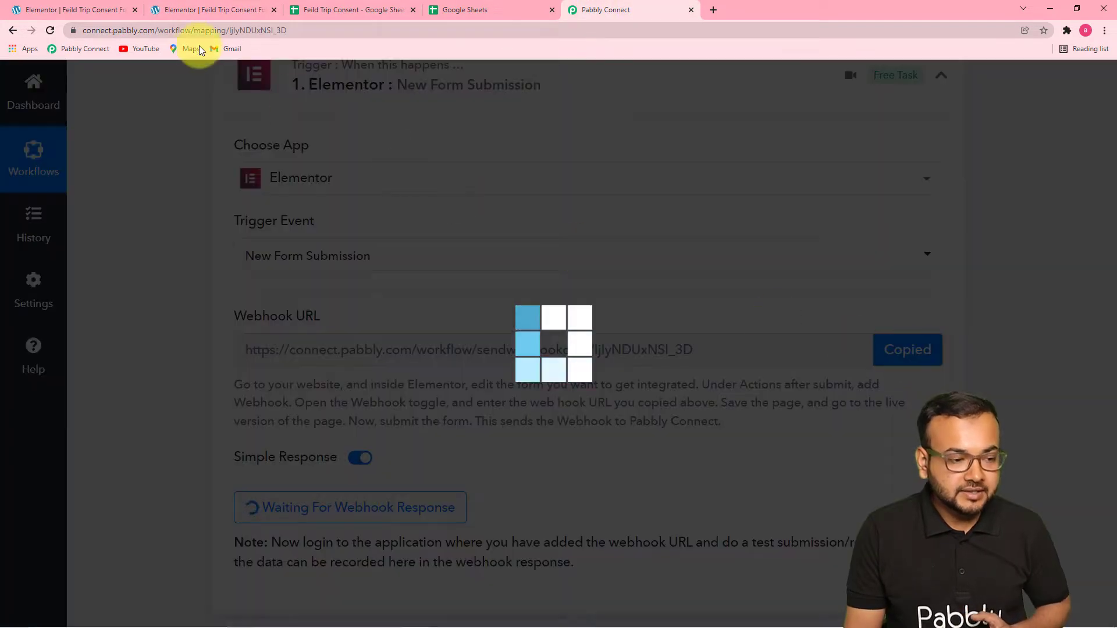
click(184, 11)
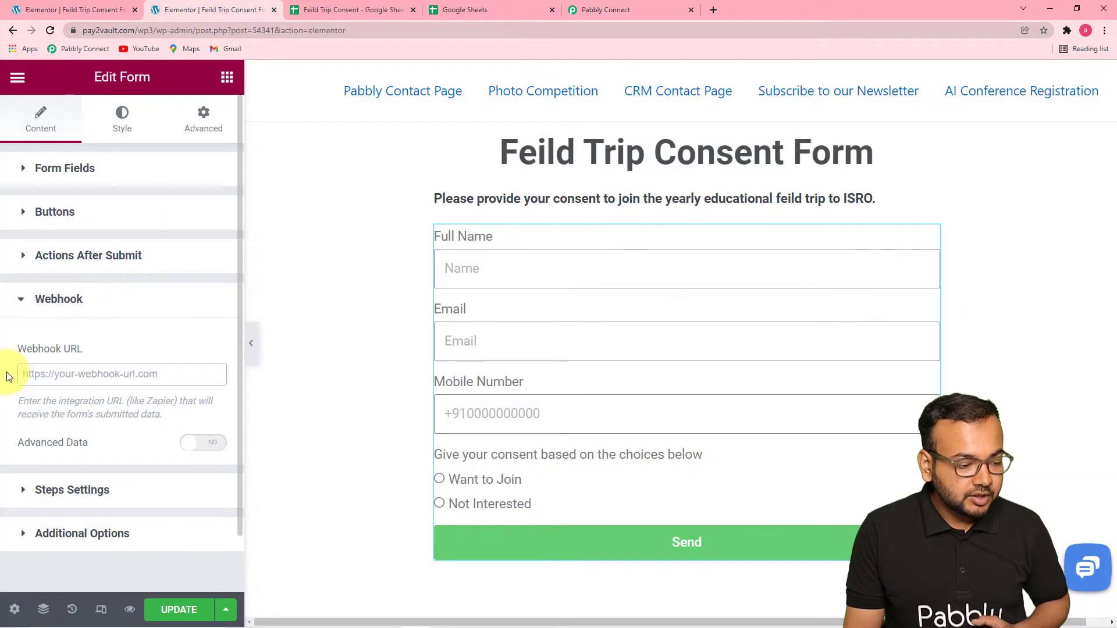
right_click(32, 376)
click(57, 467)
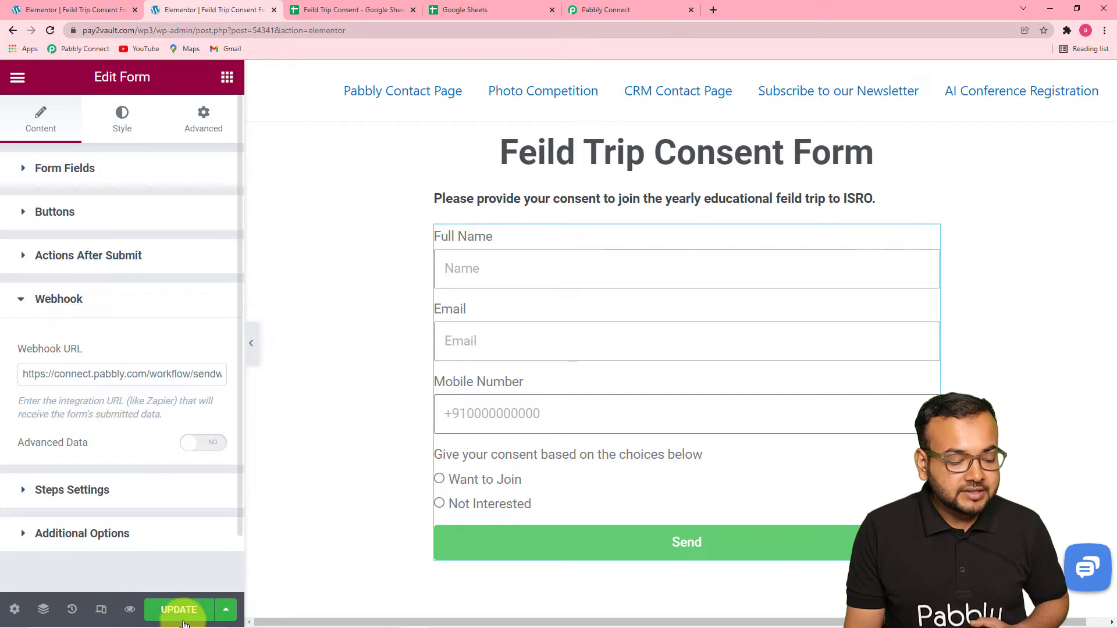
Update the Feild Trip Consent Form page and check the trigger's webhook response status in Pabbly Connect.
click(170, 609)
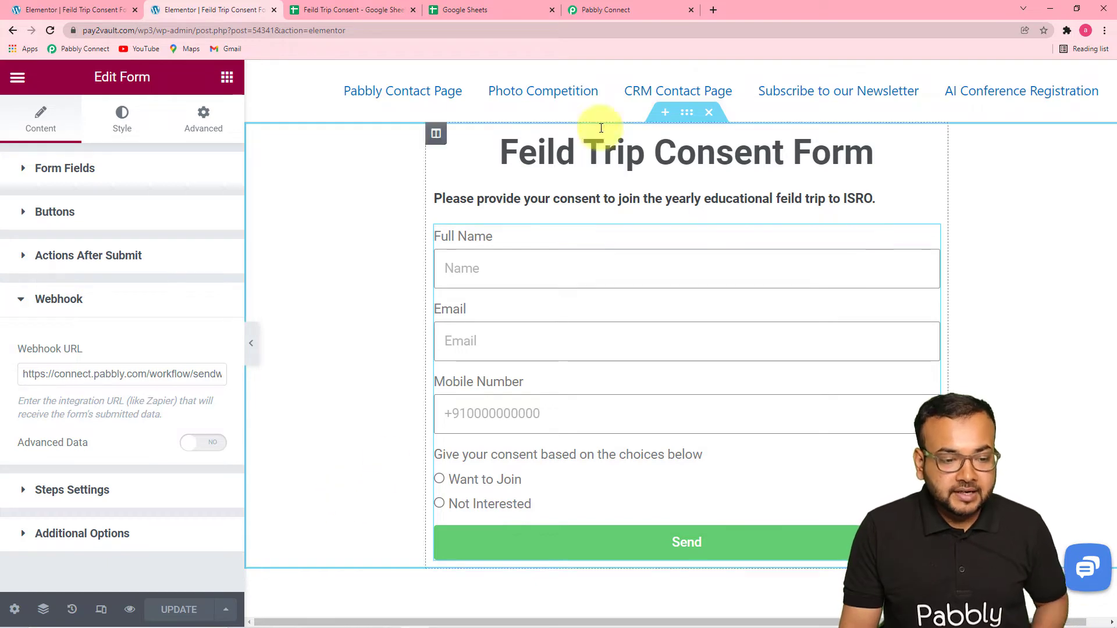
click(616, 12)
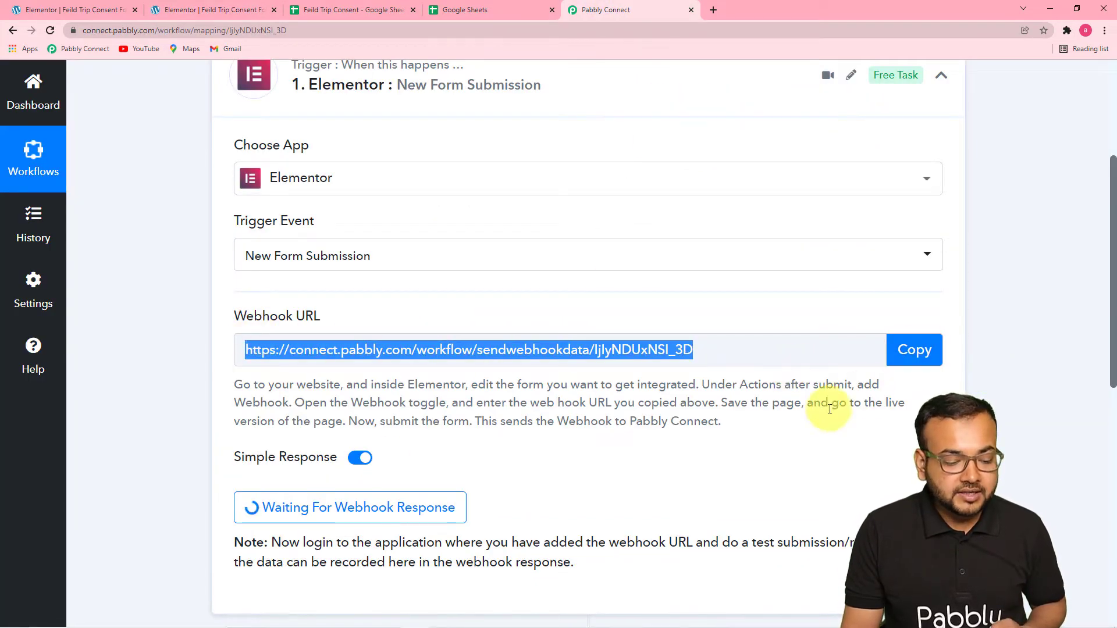
scroll(815, 401, down, 4)
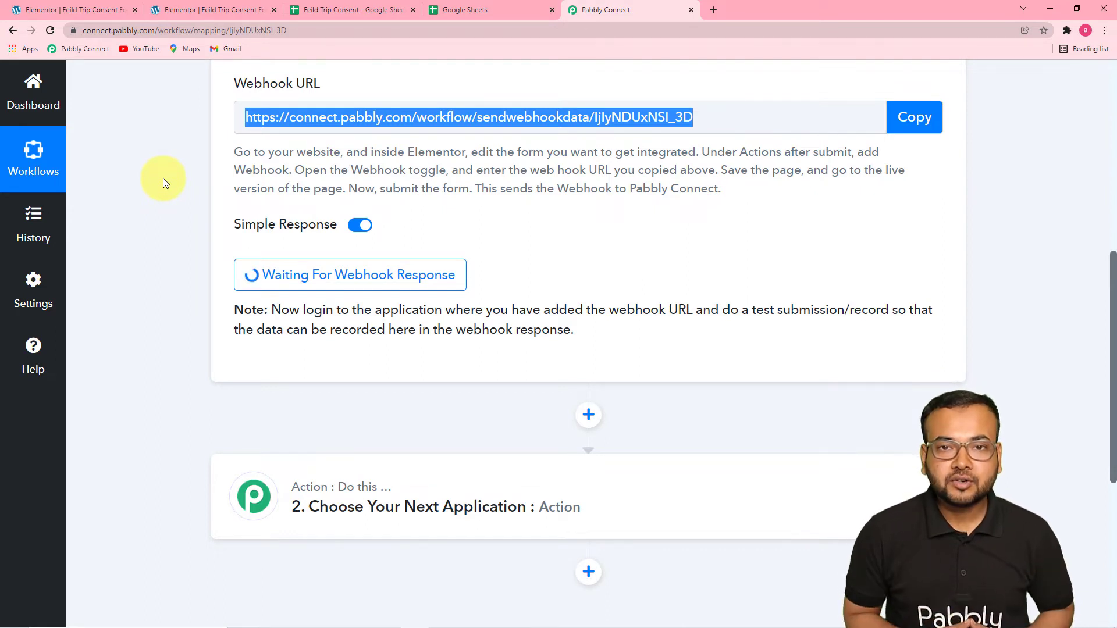
Switch back to the Elementor editor and open the live page of the Feild Trip Consent Form.
click(185, 11)
click(17, 77)
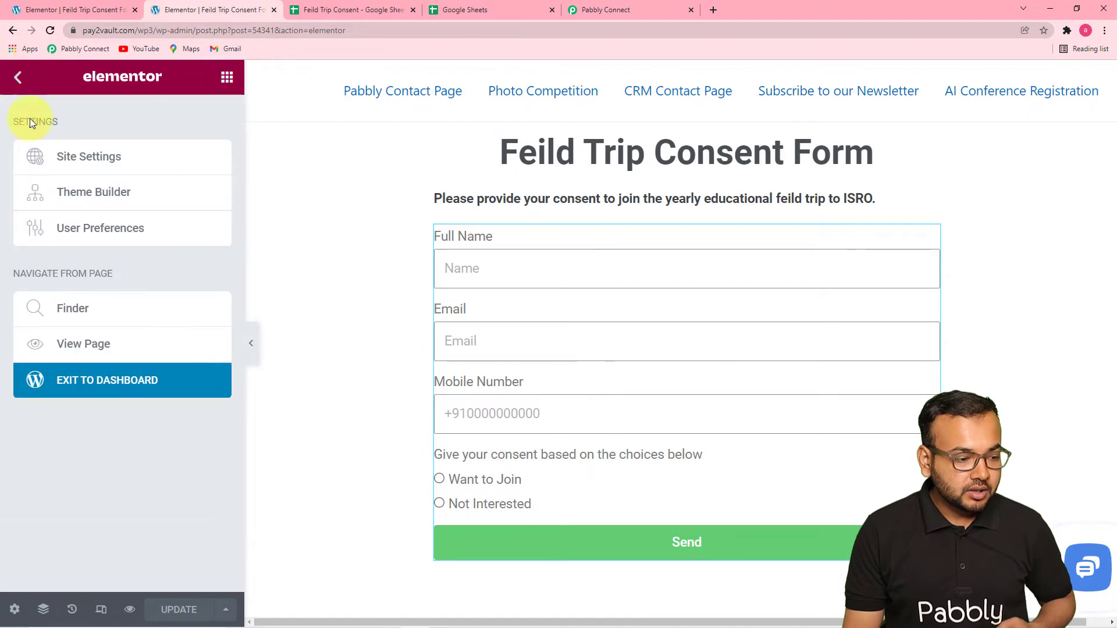
click(83, 352)
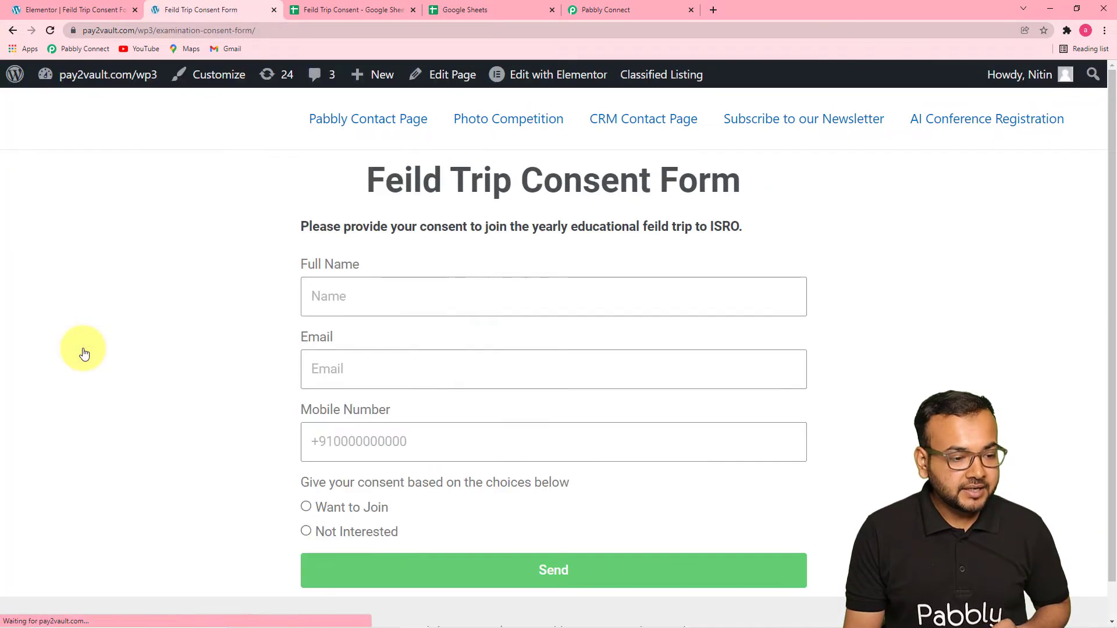
Submit a test response on the consent form with the student's full name, email and mobile number, choosing Want to Join.
scroll(262, 284, down, 1)
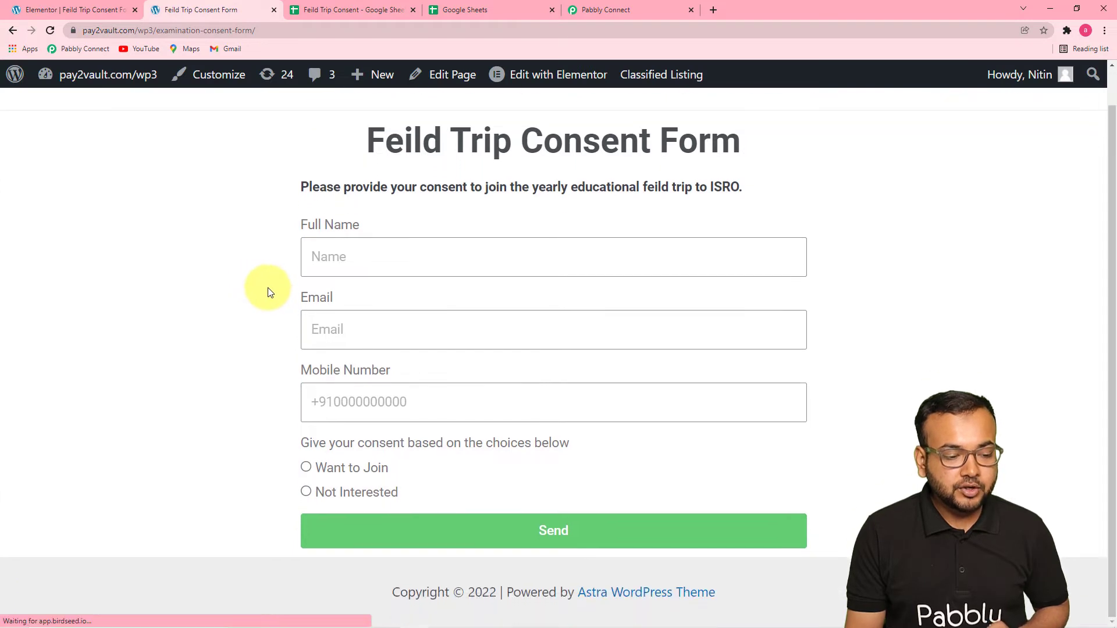
click(379, 258)
click(350, 311)
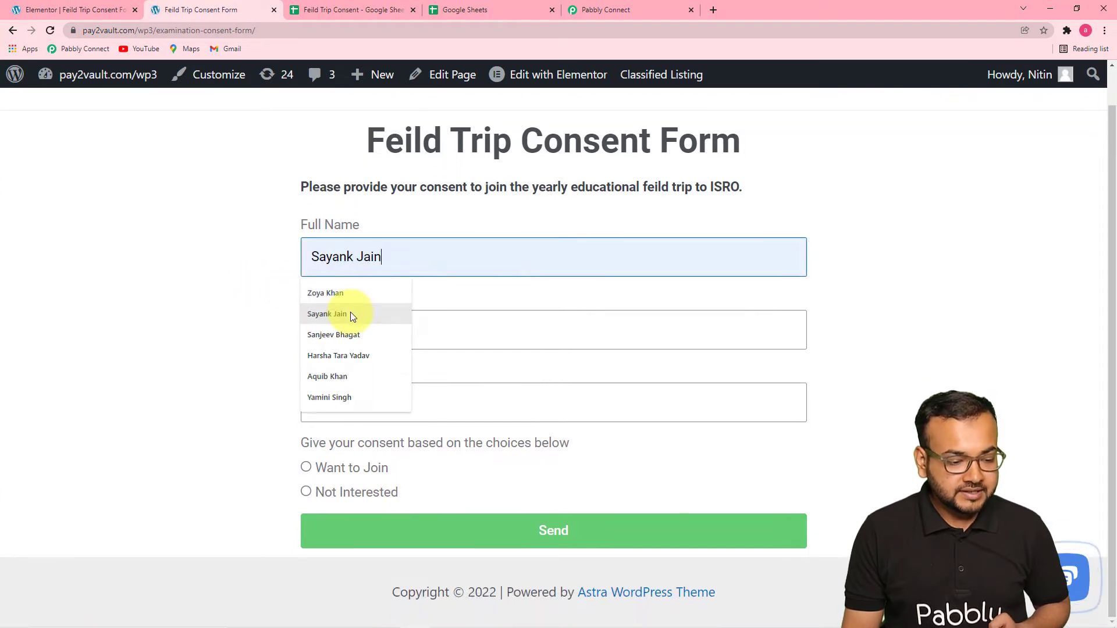
click(367, 328)
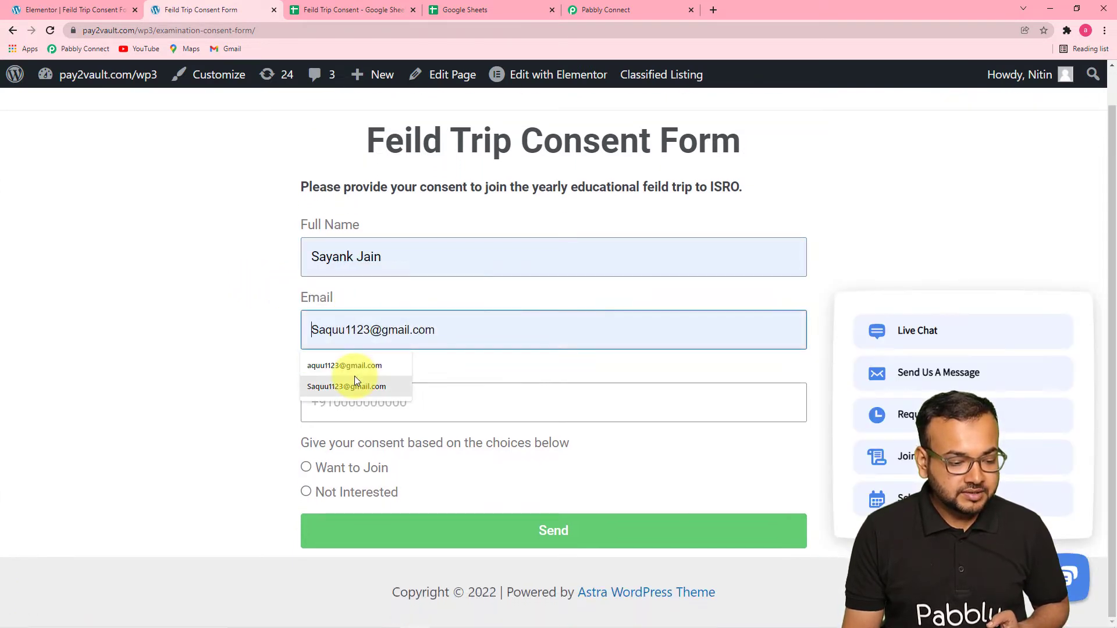
click(356, 382)
click(320, 413)
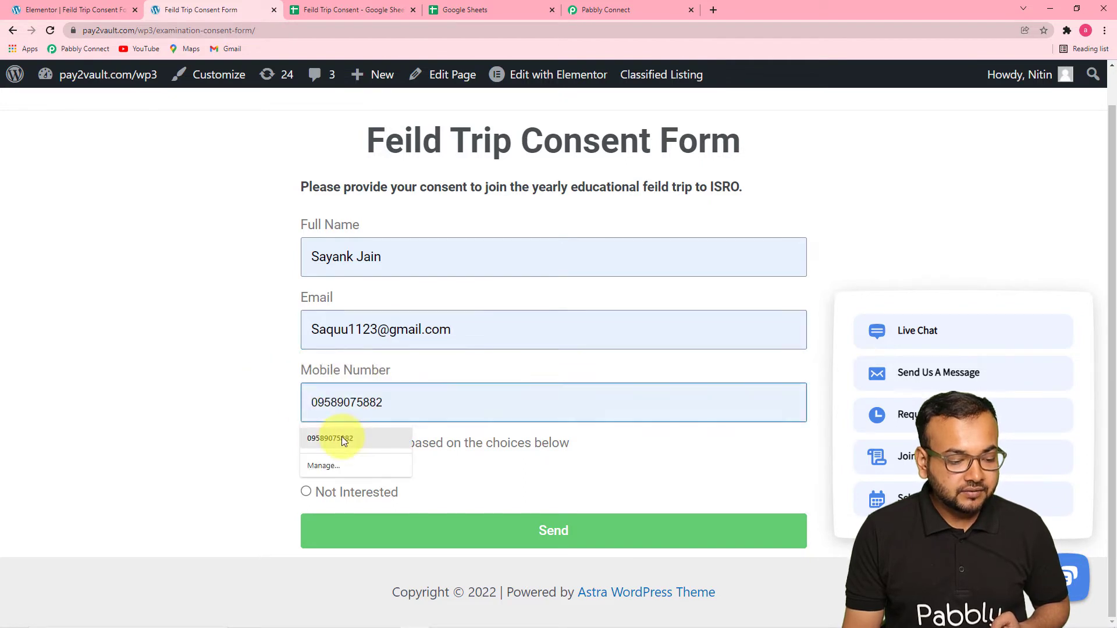
click(341, 437)
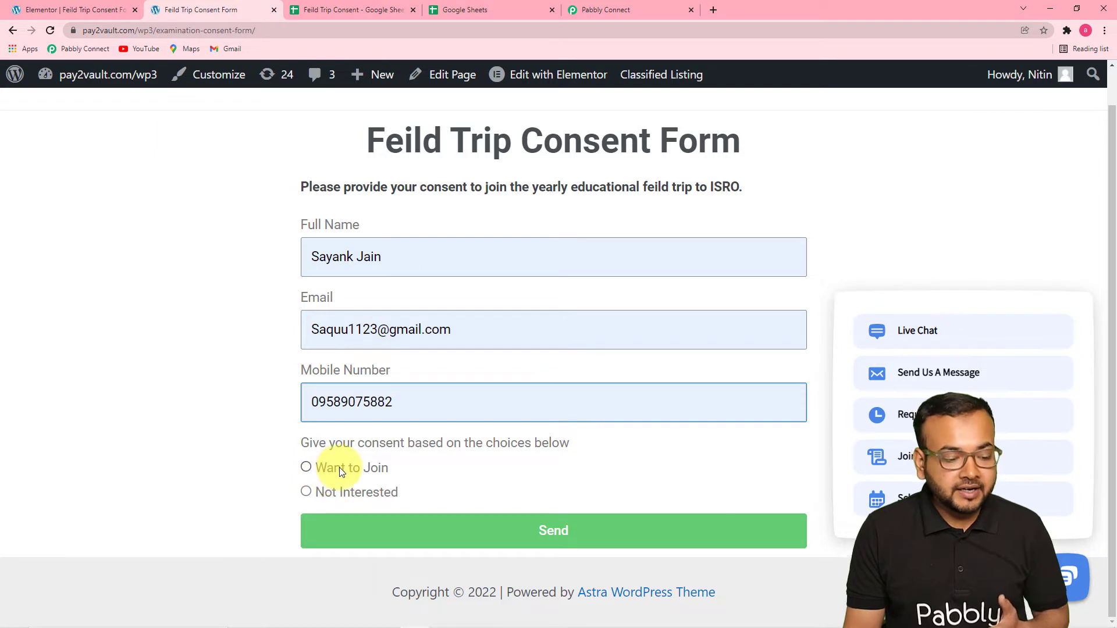
click(305, 467)
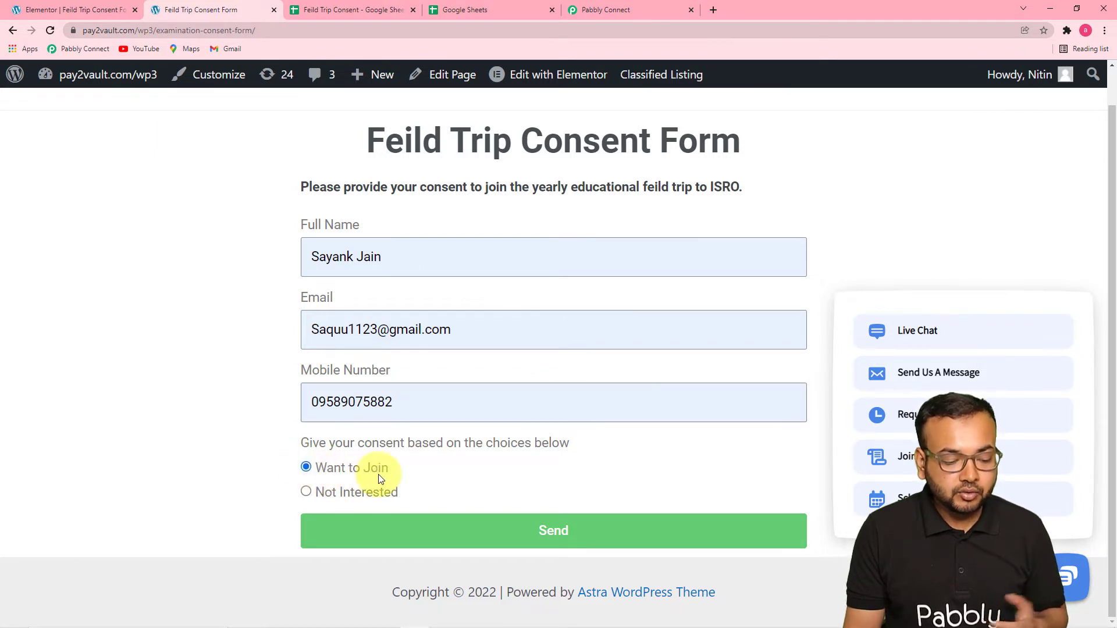
click(417, 531)
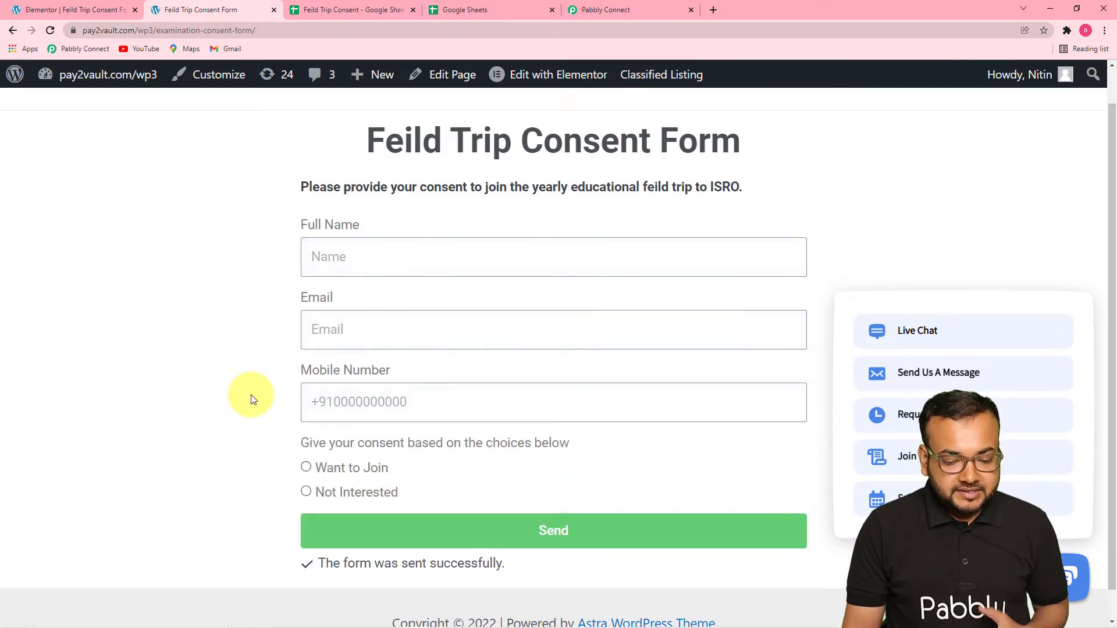
scroll(247, 431, down, 1)
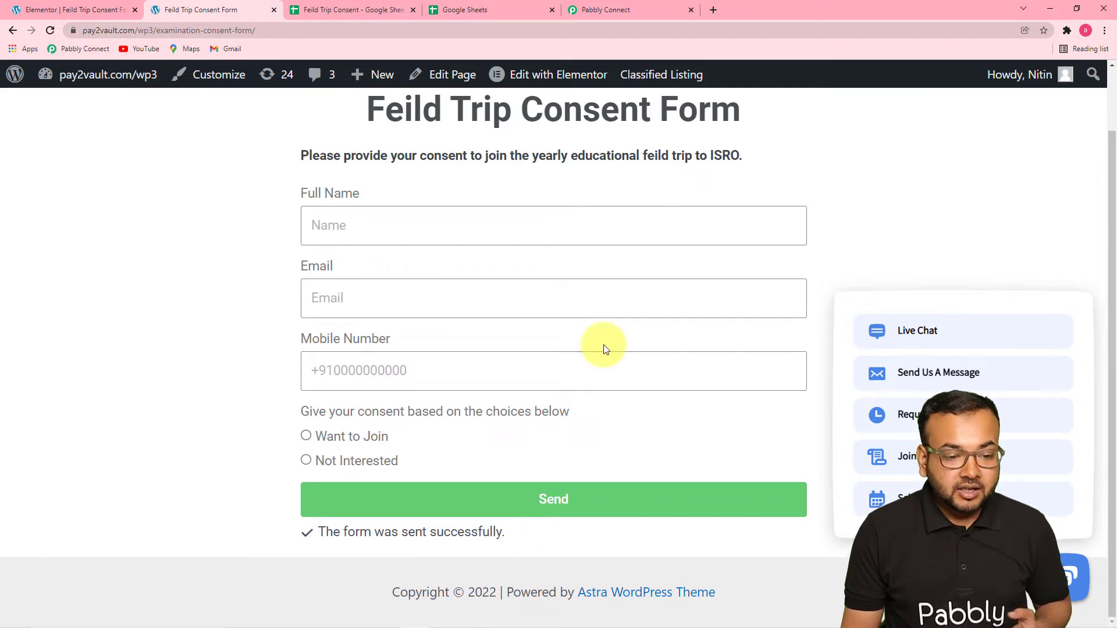
Review the captured form response and its field values in the Elementor trigger of the Pabbly Connect workflow.
click(628, 12)
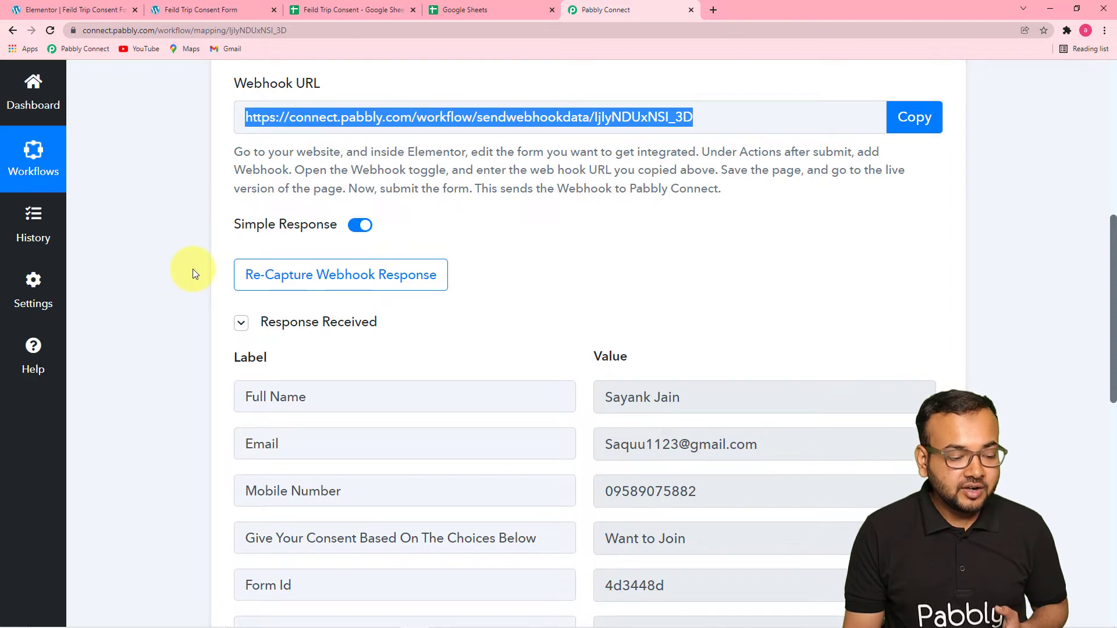
scroll(193, 269, down, 6)
scroll(194, 269, up, 3)
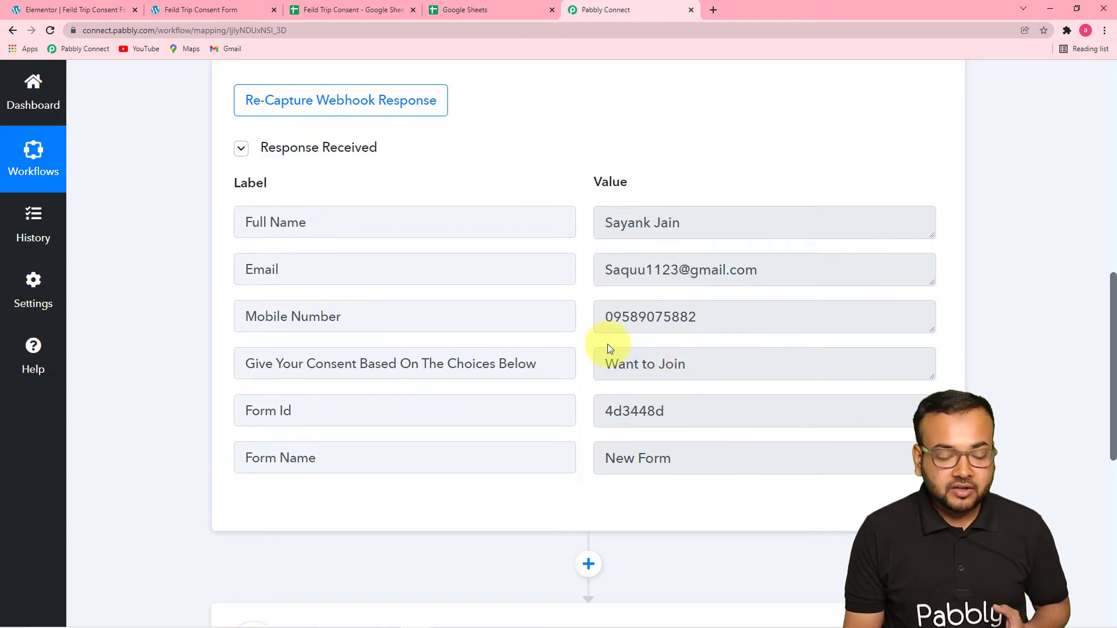
scroll(608, 346, down, 4)
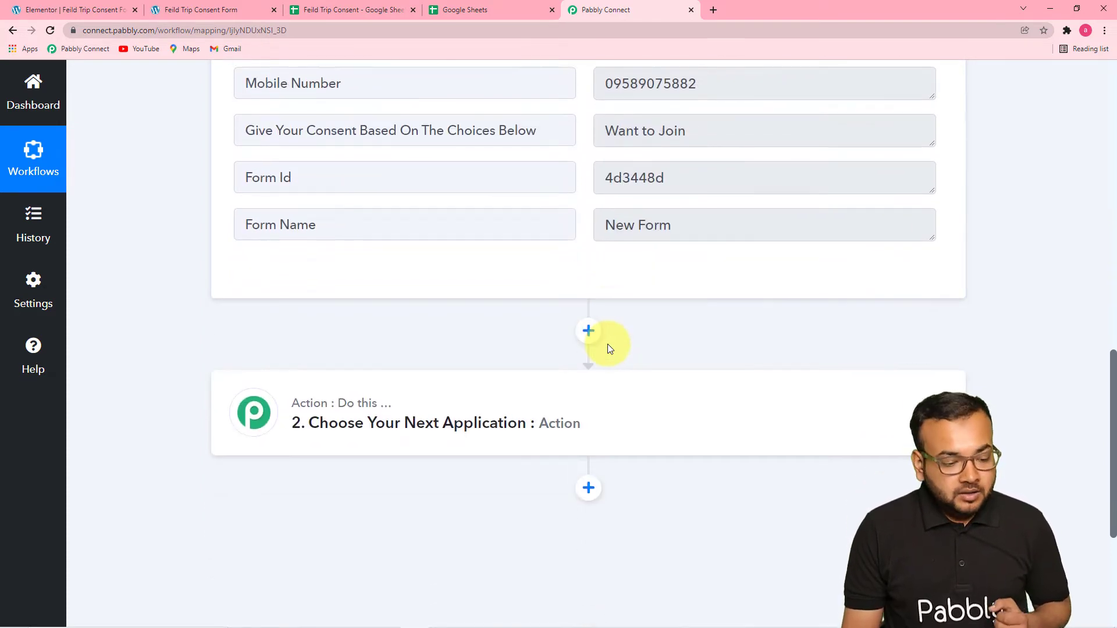
scroll(607, 348, down, 1)
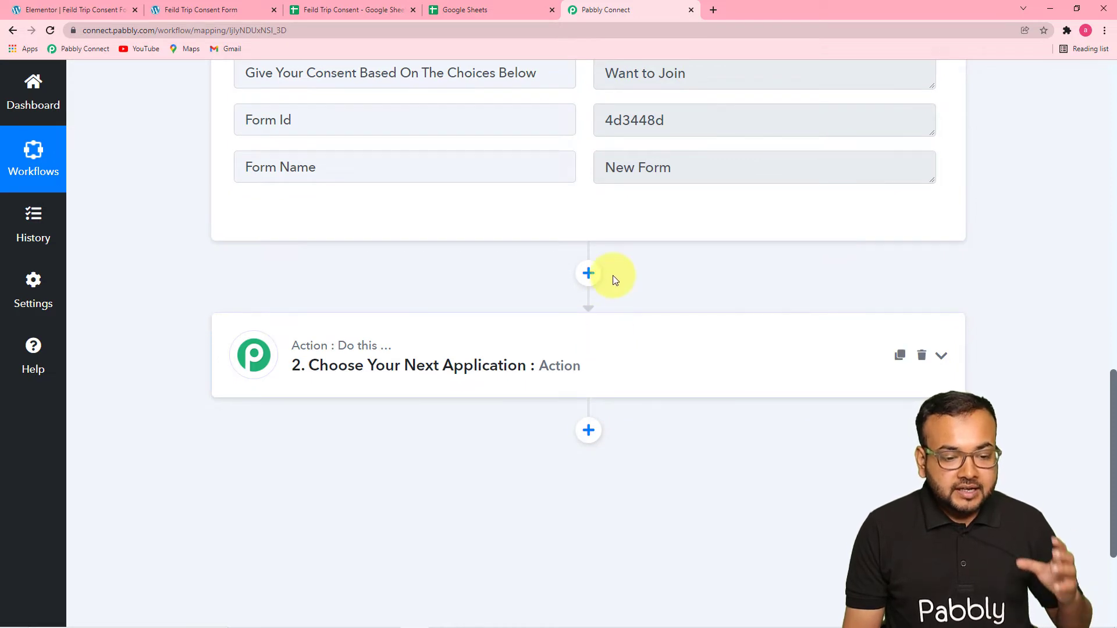
scroll(611, 180, up, 1)
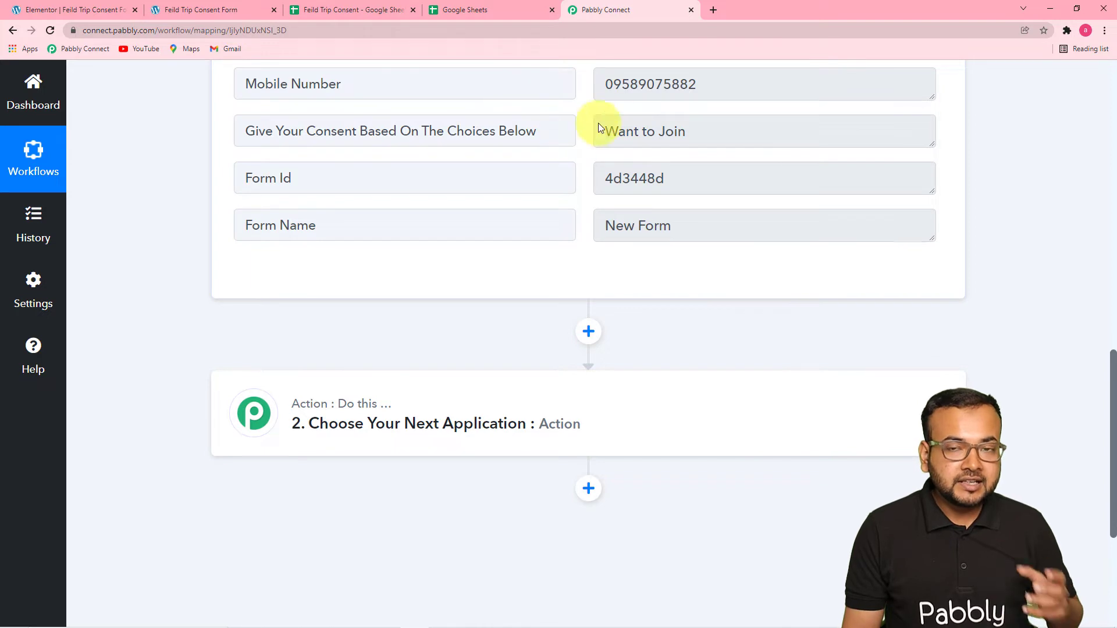
Check the Feild Trip Consent spreadsheet, return to Pabbly Connect and choose Router as the app for the workflow's action step.
click(392, 12)
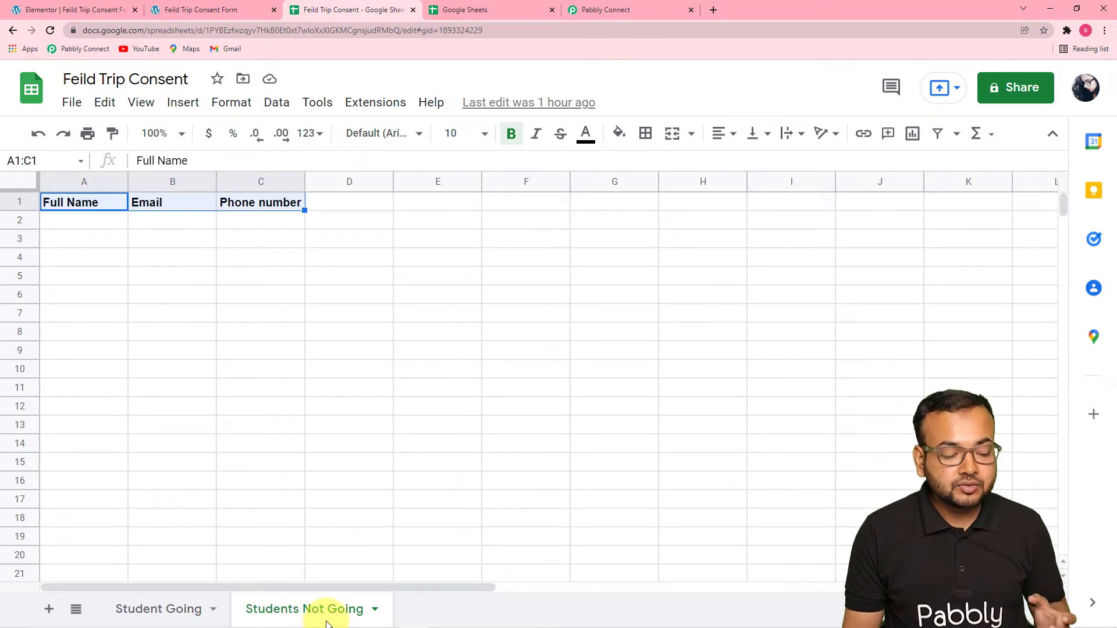
click(588, 10)
scroll(184, 274, down, 3)
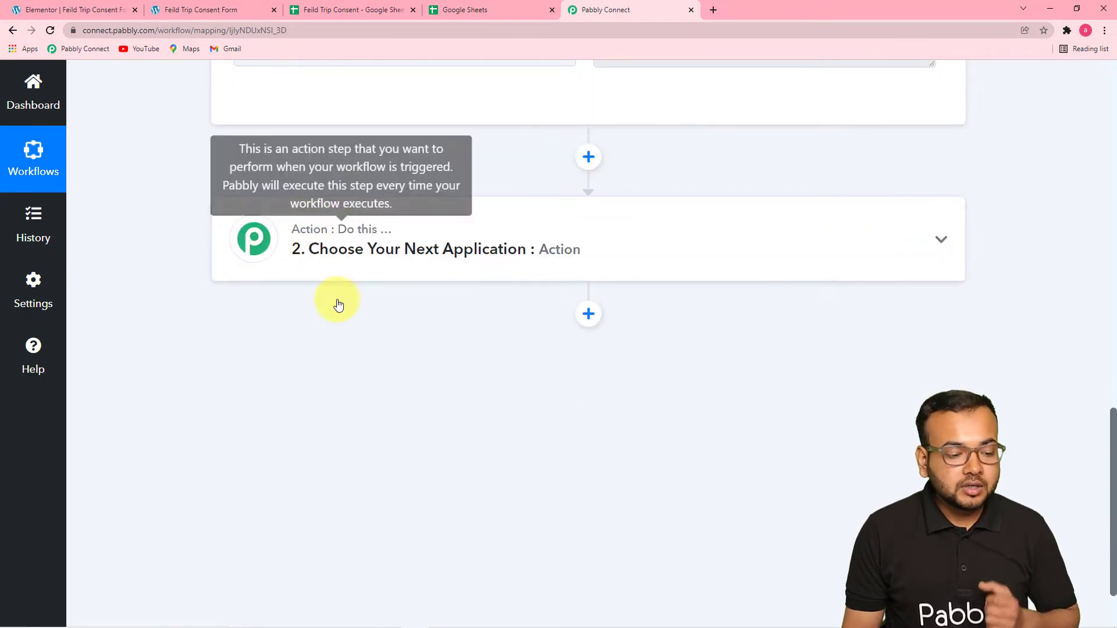
click(400, 272)
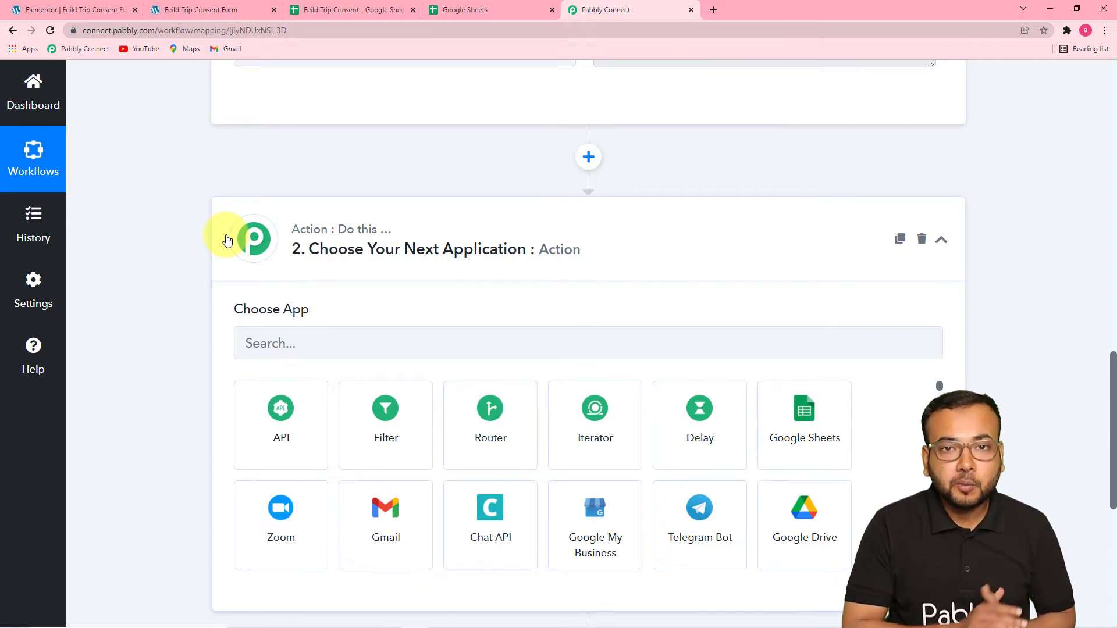
click(506, 448)
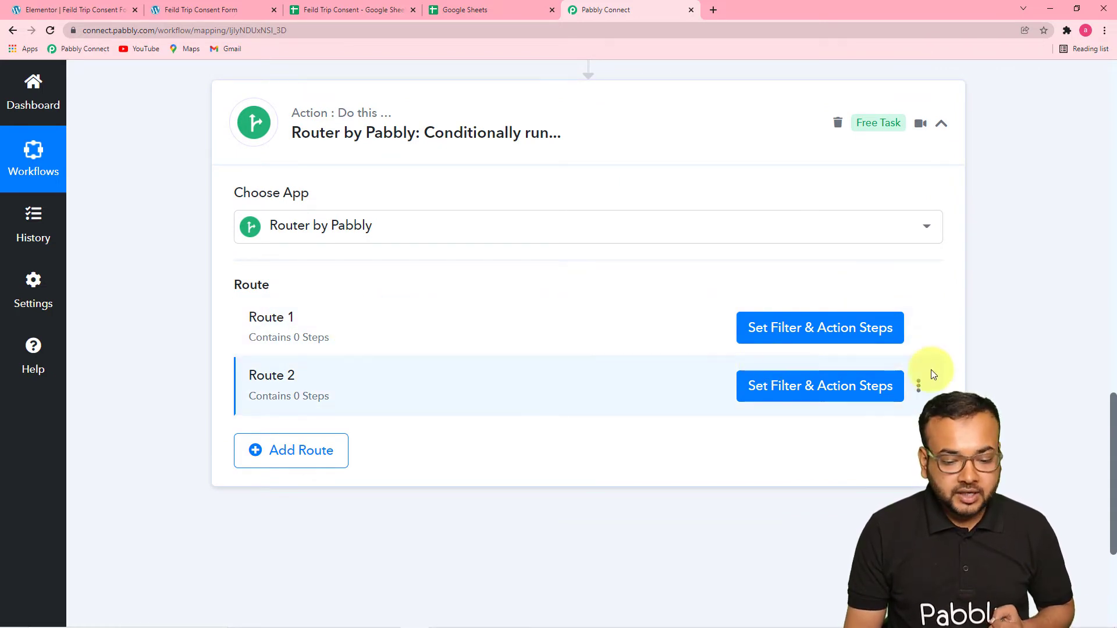
Rename Route 1 of the router to Students Going.
click(920, 329)
click(870, 358)
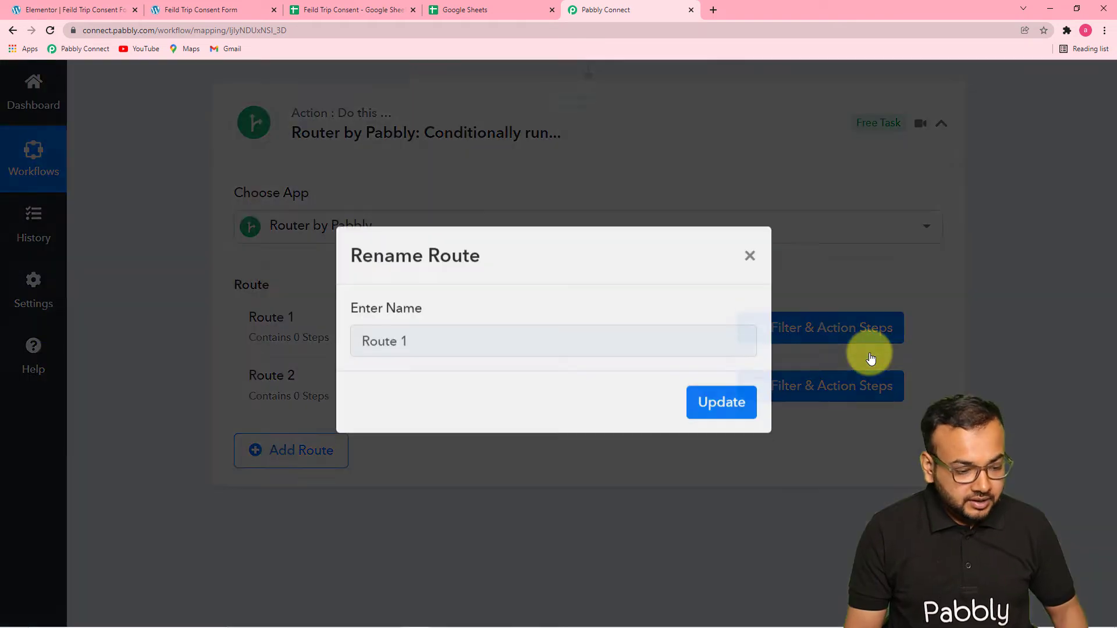
key(BackSpace)
key(BackSpace)
key(BackSpace)
key(BackSpace)
key(BackSpace)
key(BackSpace)
key(BackSpace)
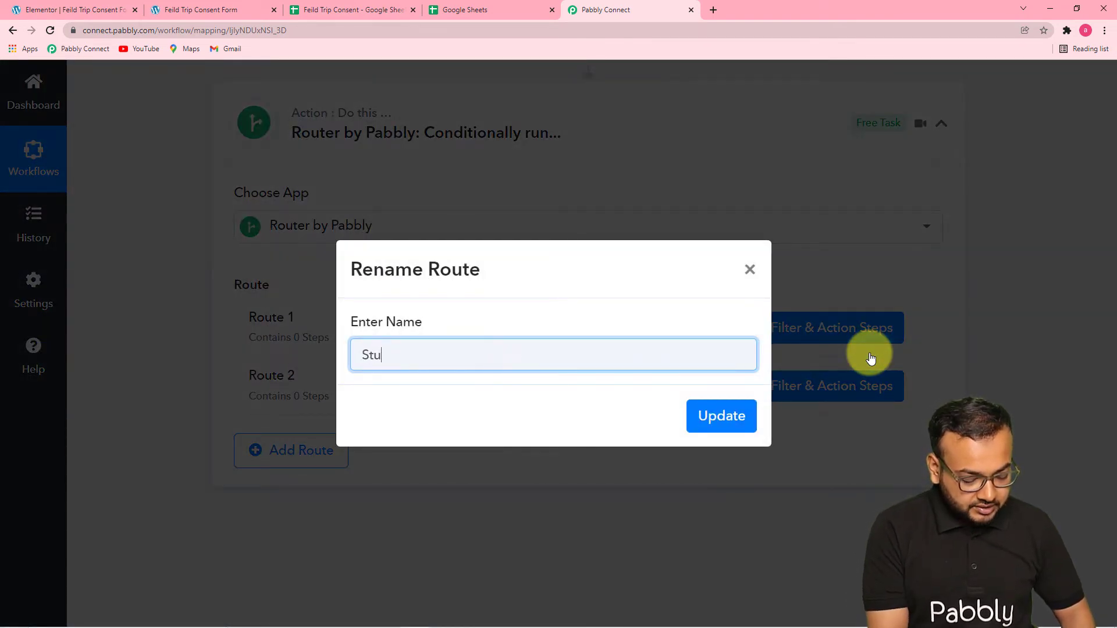
text(Students )
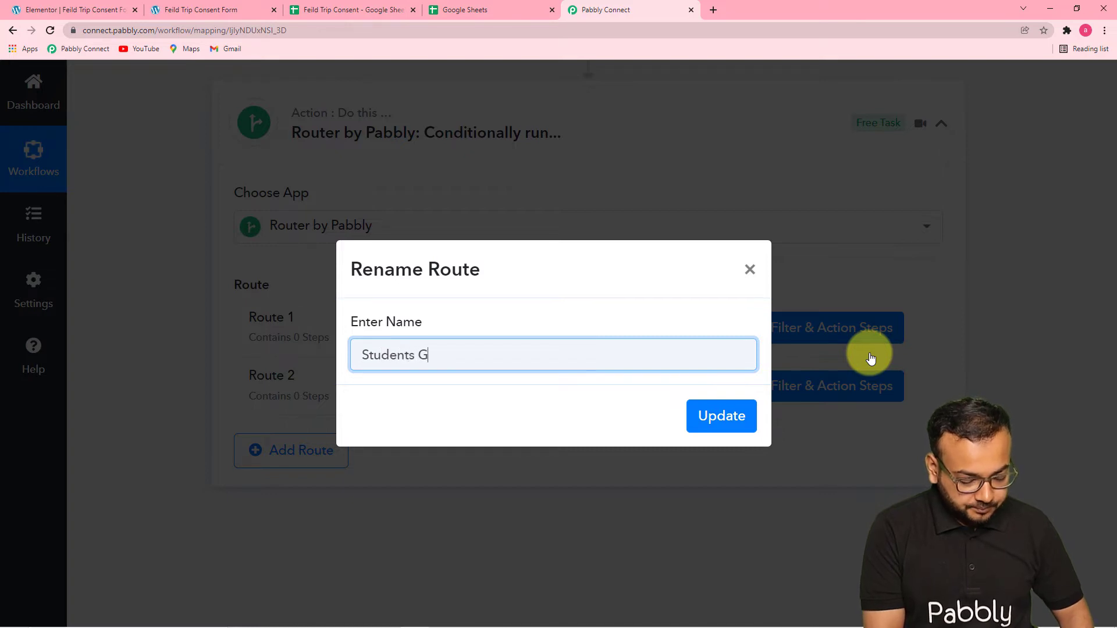
text(Going)
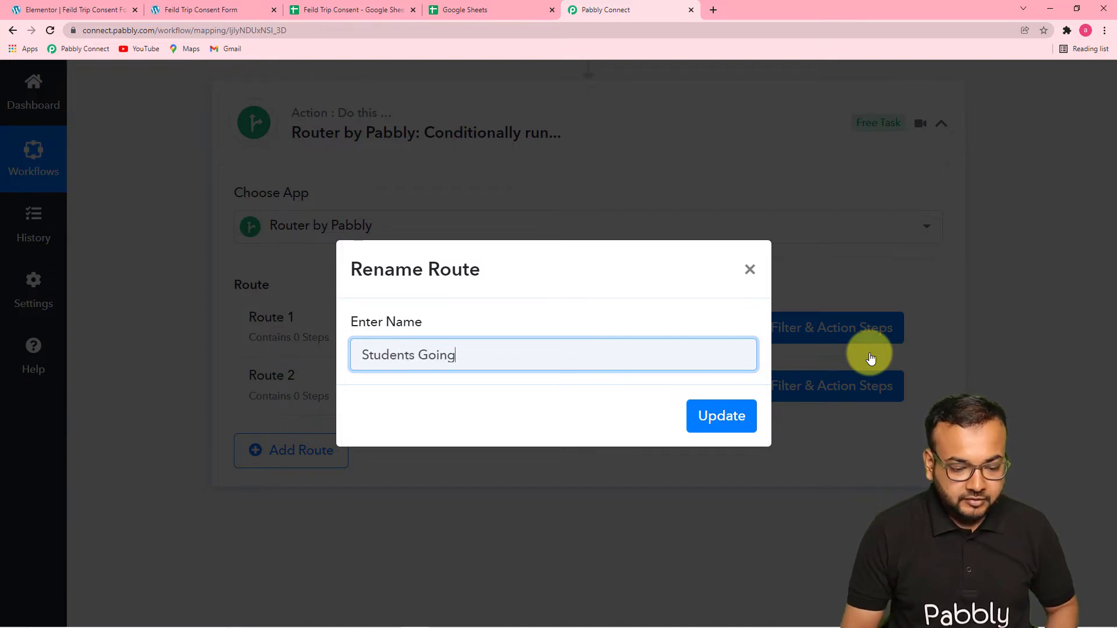
click(726, 425)
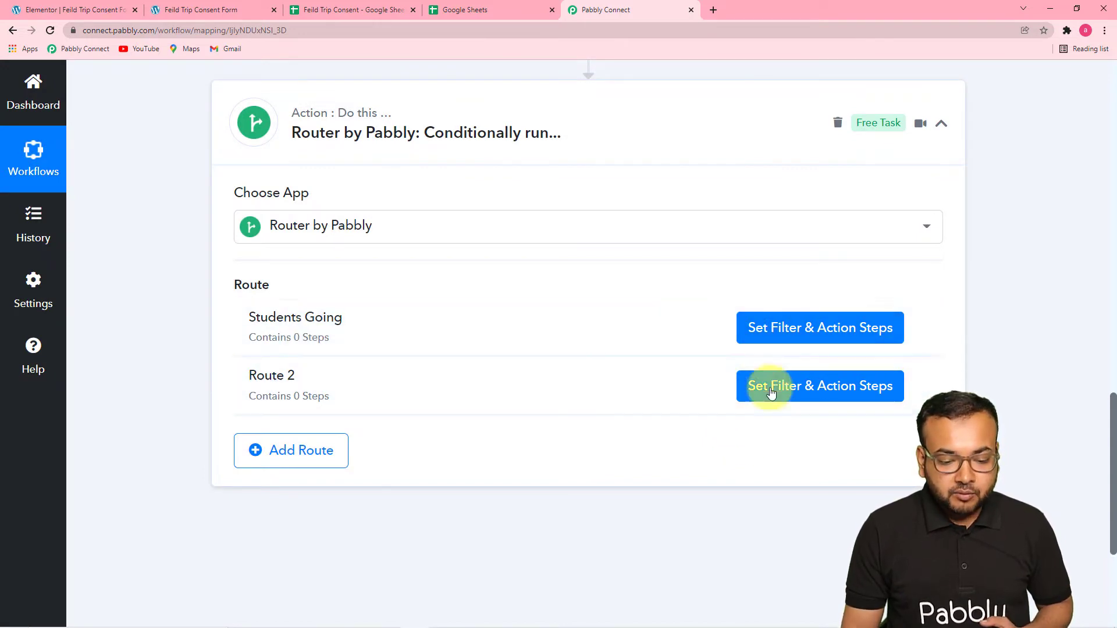
Look over the Students Going route's filter fields, close them and examine the consent choice in the trigger's response.
click(795, 338)
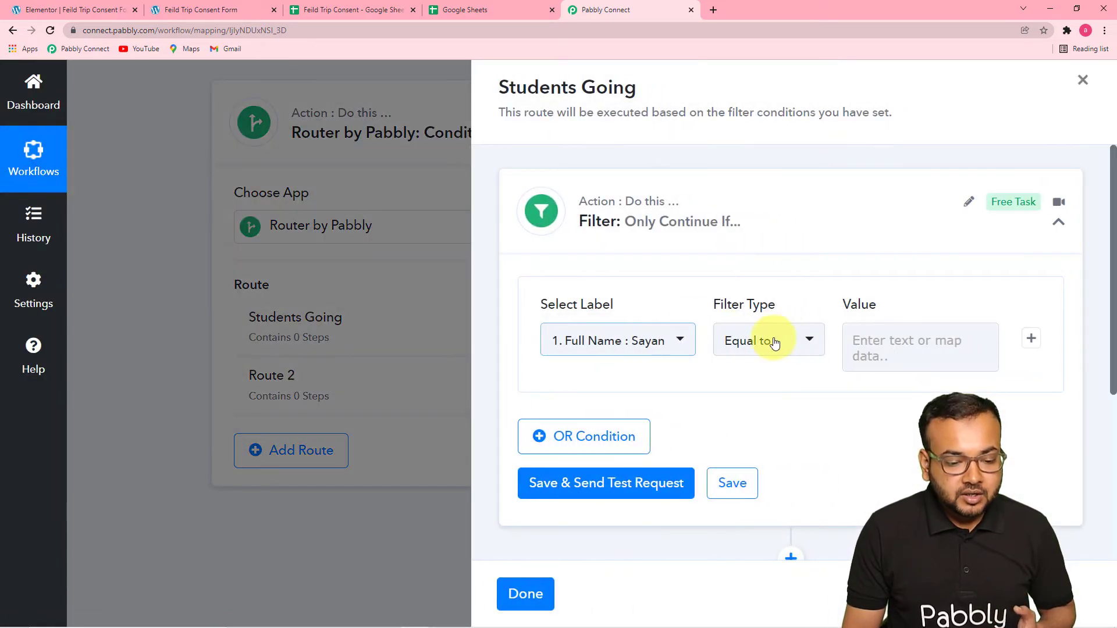
scroll(659, 302, down, 1)
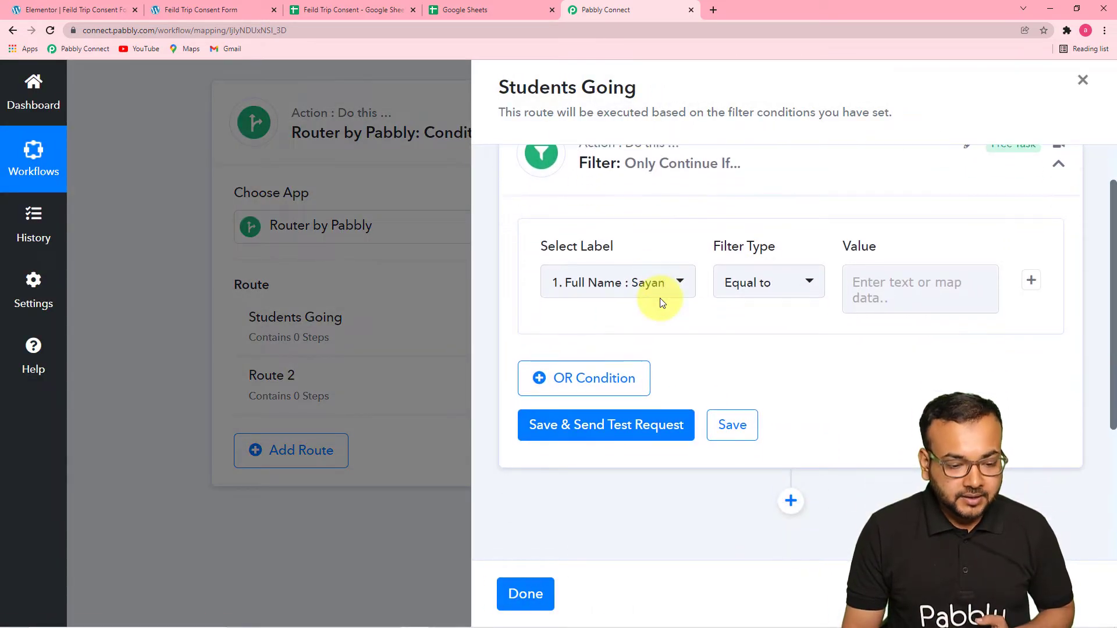
scroll(617, 315, up, 1)
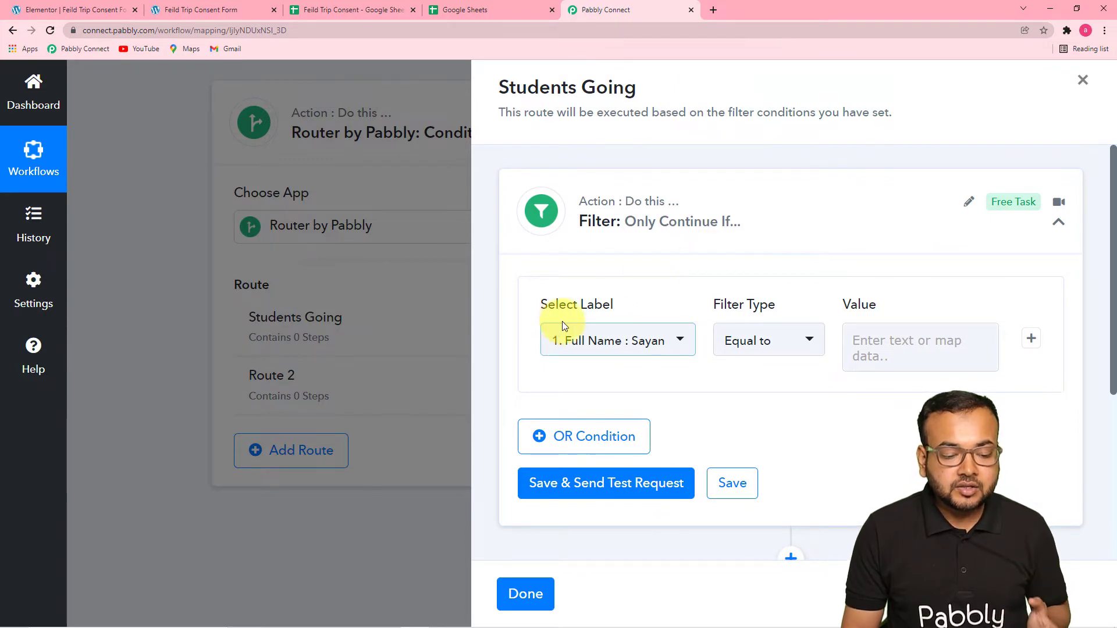
click(520, 588)
scroll(582, 469, up, 4)
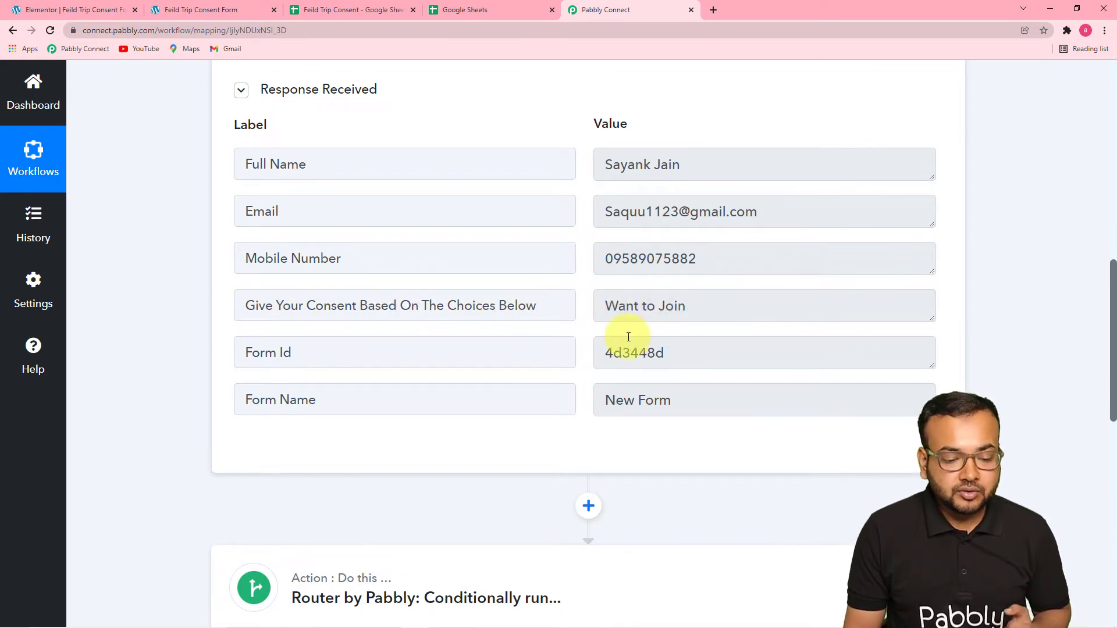
scroll(631, 334, down, 2)
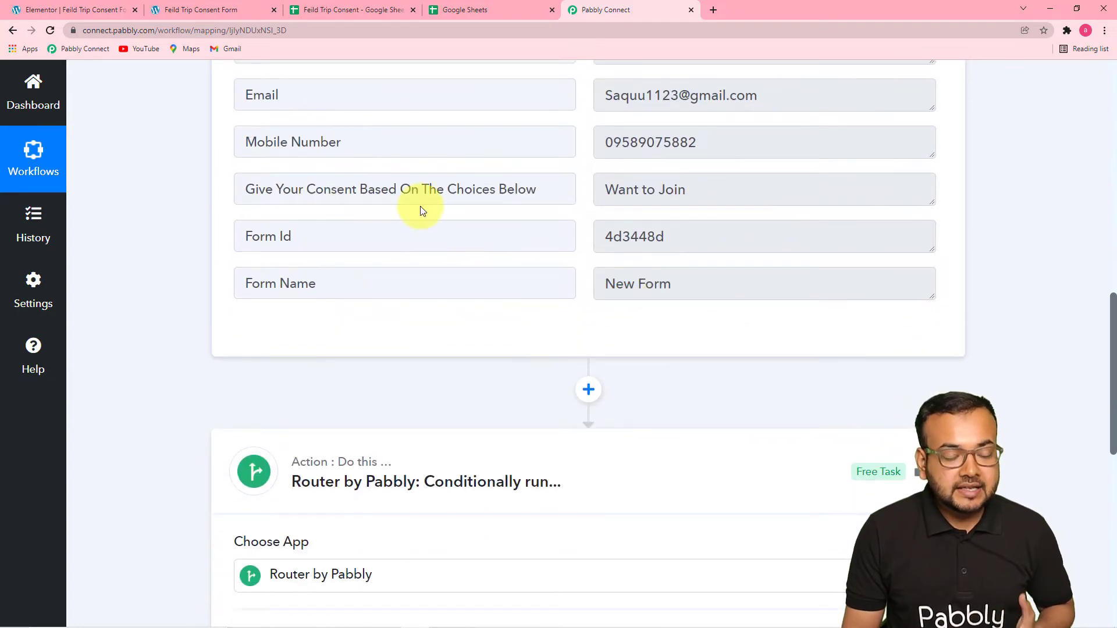
scroll(419, 210, down, 9)
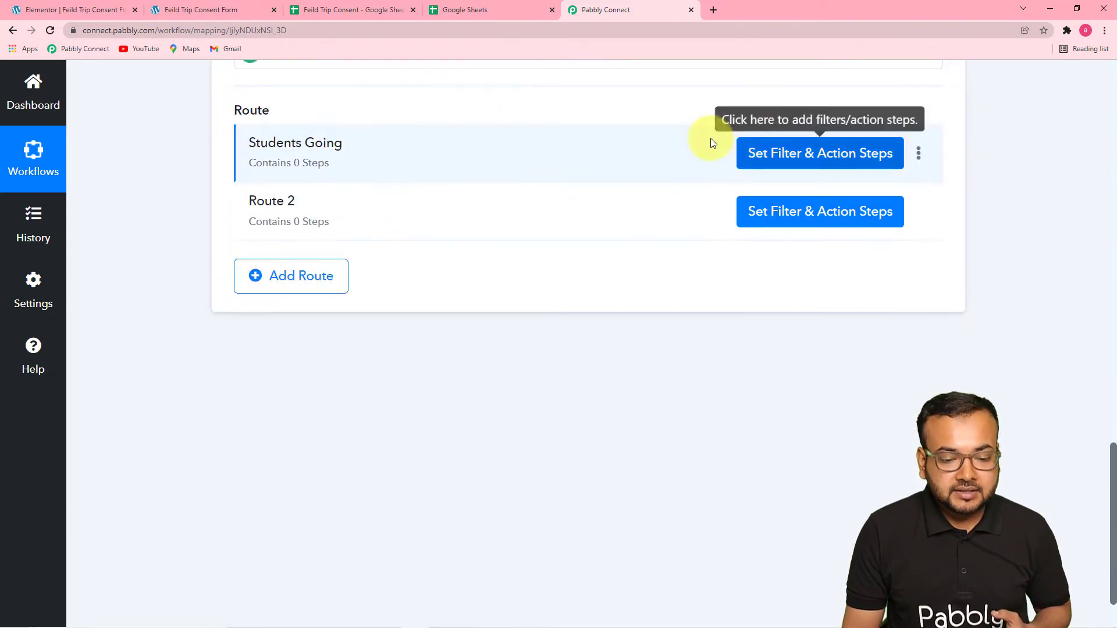
Open the Students Going route's filter and set its label to the form's Give Your Consent Based On The Choices Below field.
click(764, 153)
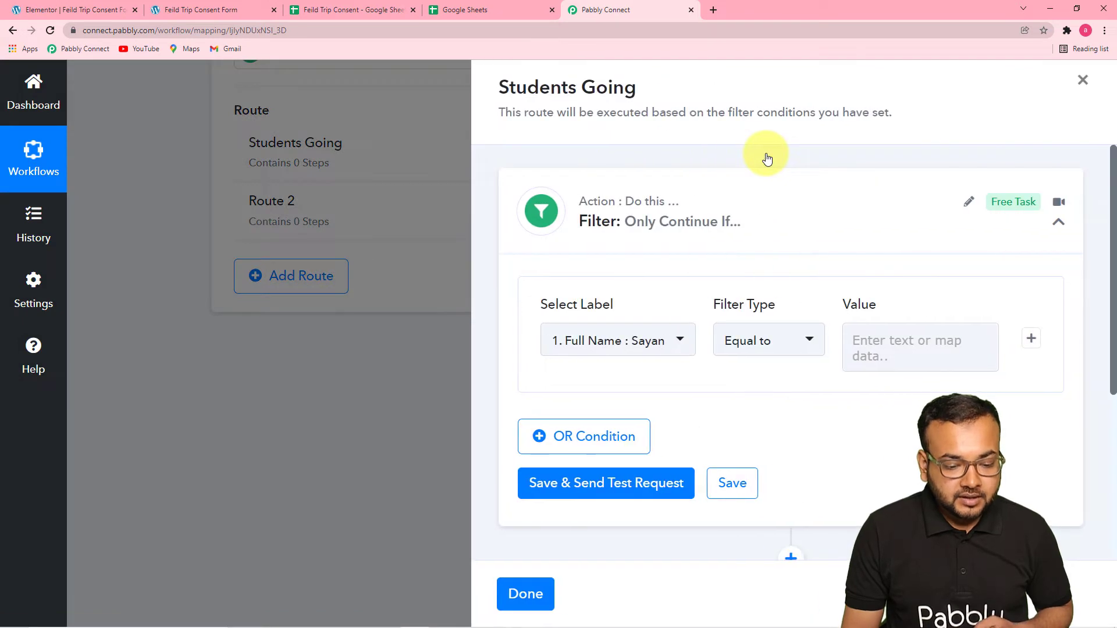
scroll(766, 153, down, 2)
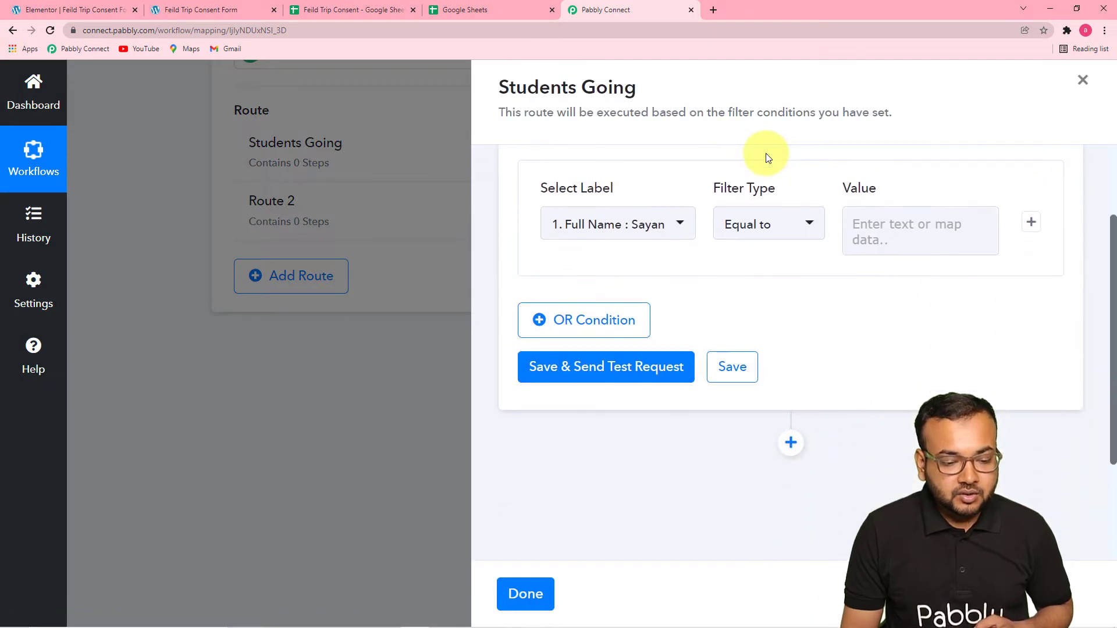
click(650, 234)
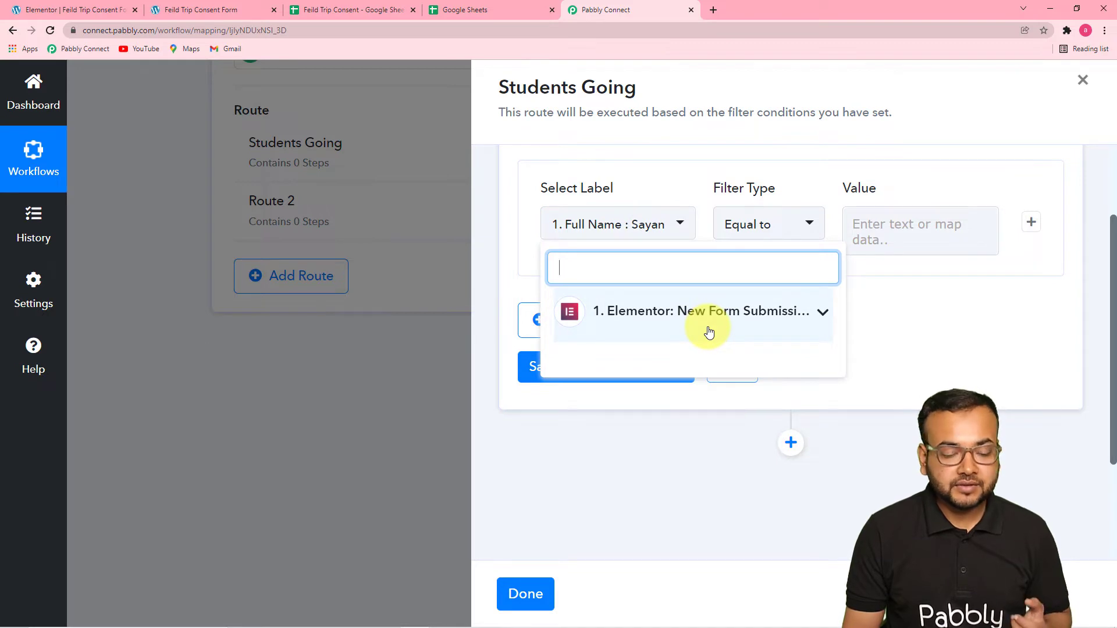
click(730, 329)
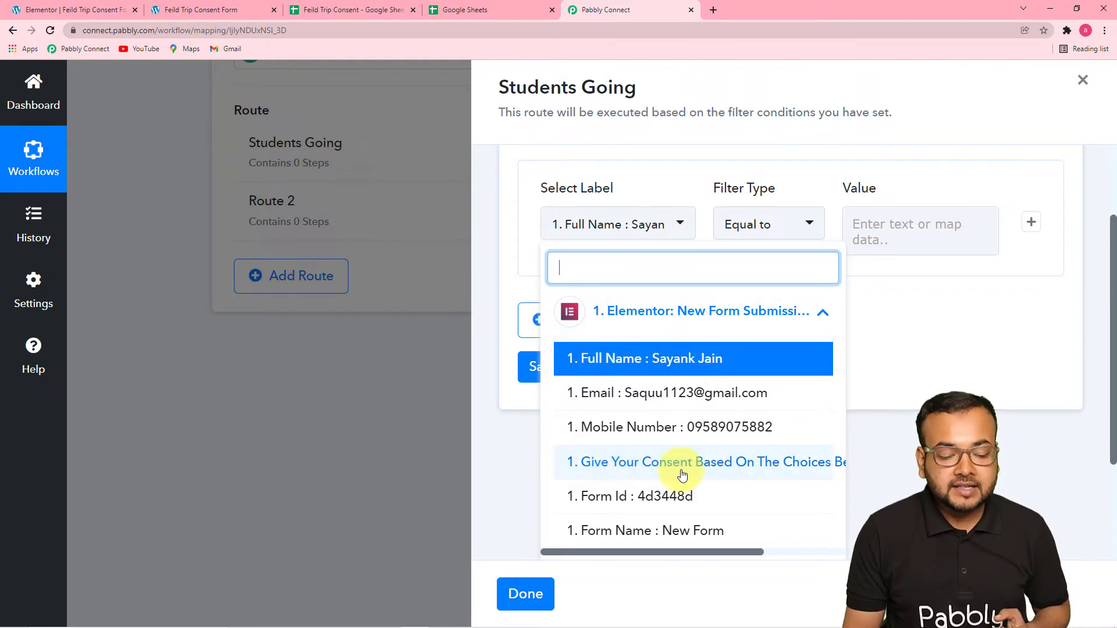
click(612, 467)
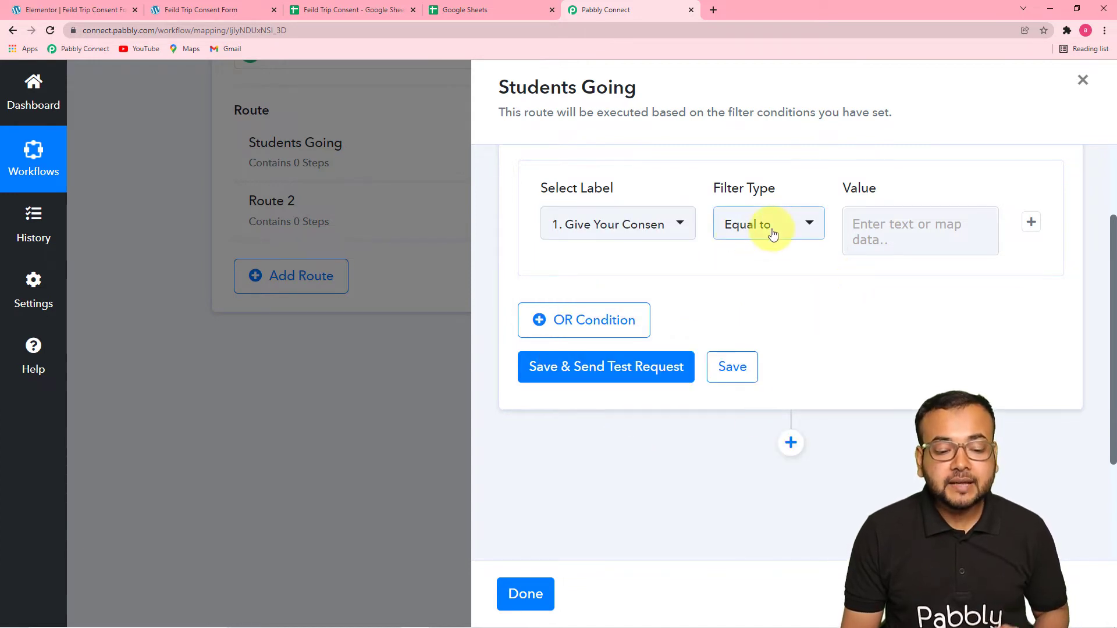
Check the option wording on the Feild Trip Consent Form and set the Students Going filter value to Want to Join.
click(896, 233)
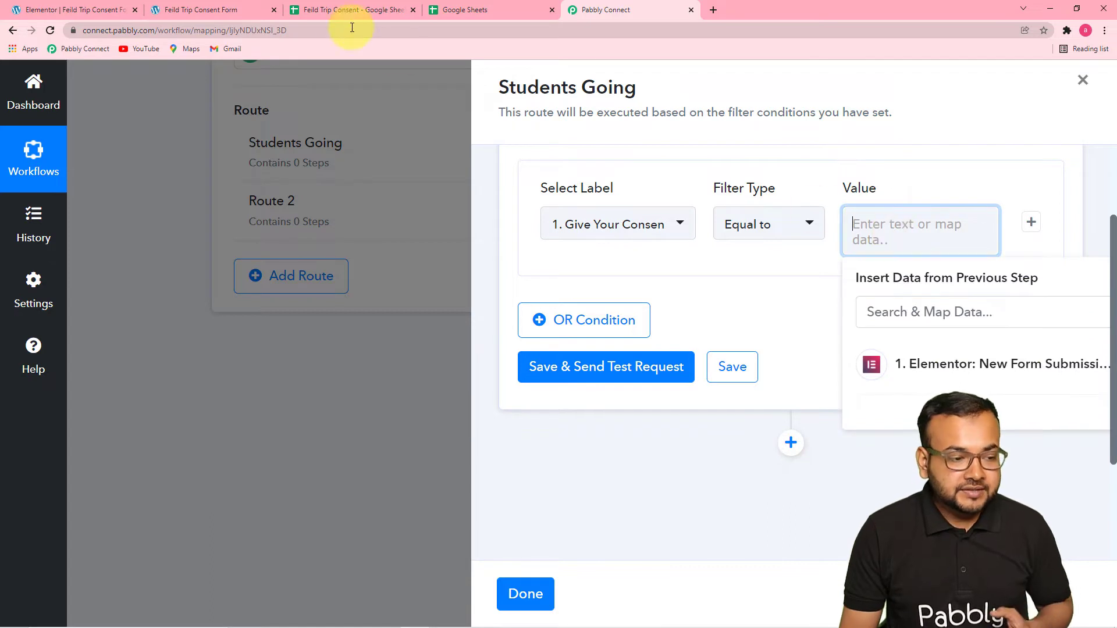
click(247, 10)
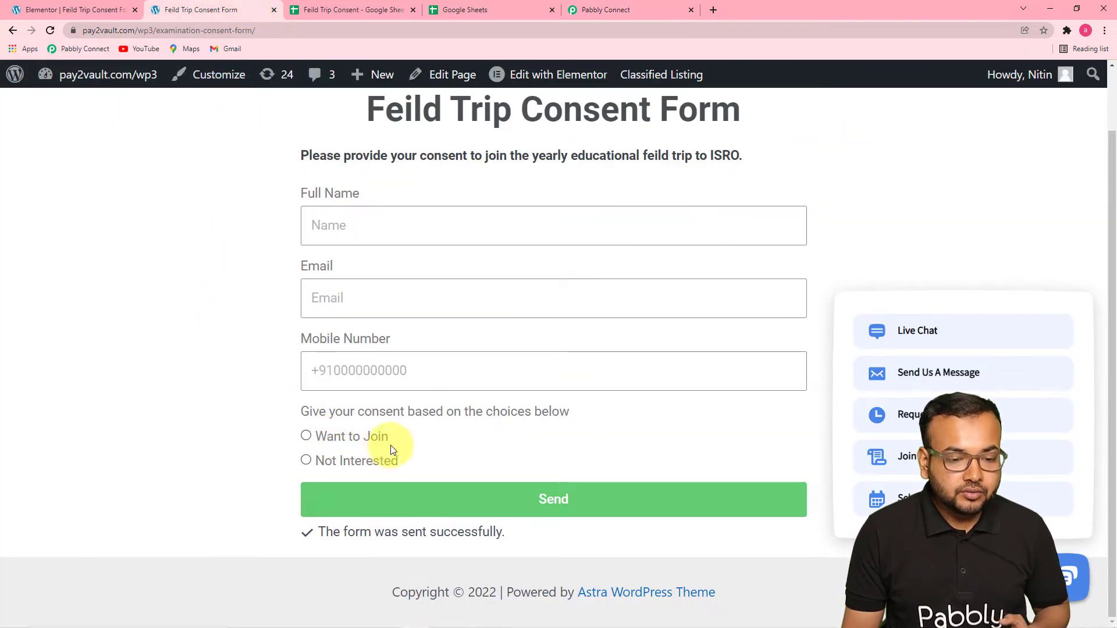
click(612, 11)
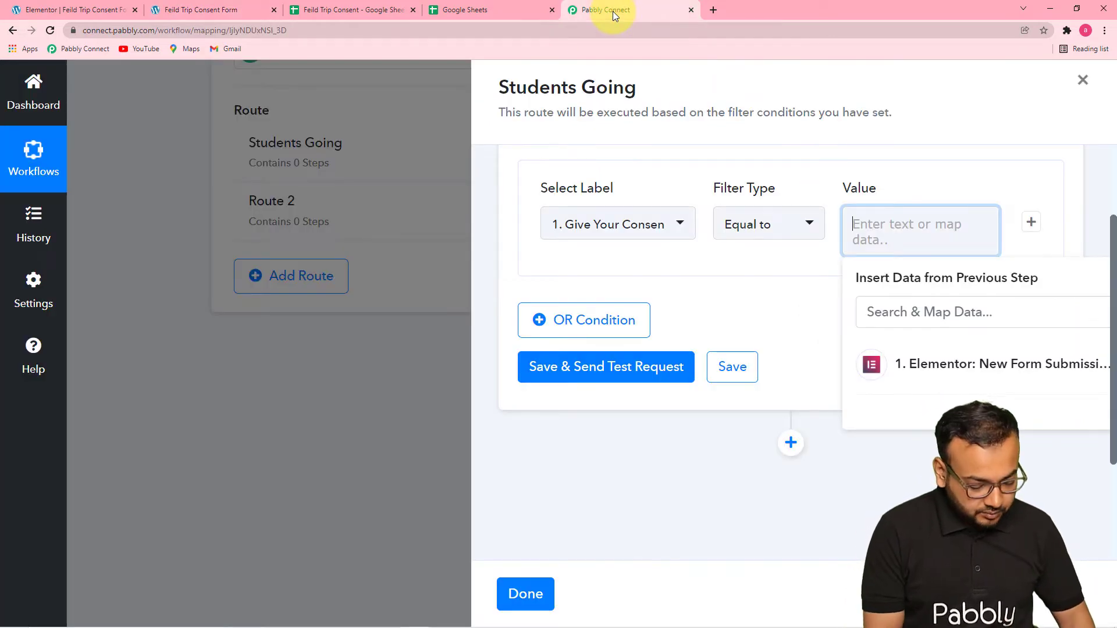
text(Want to Join)
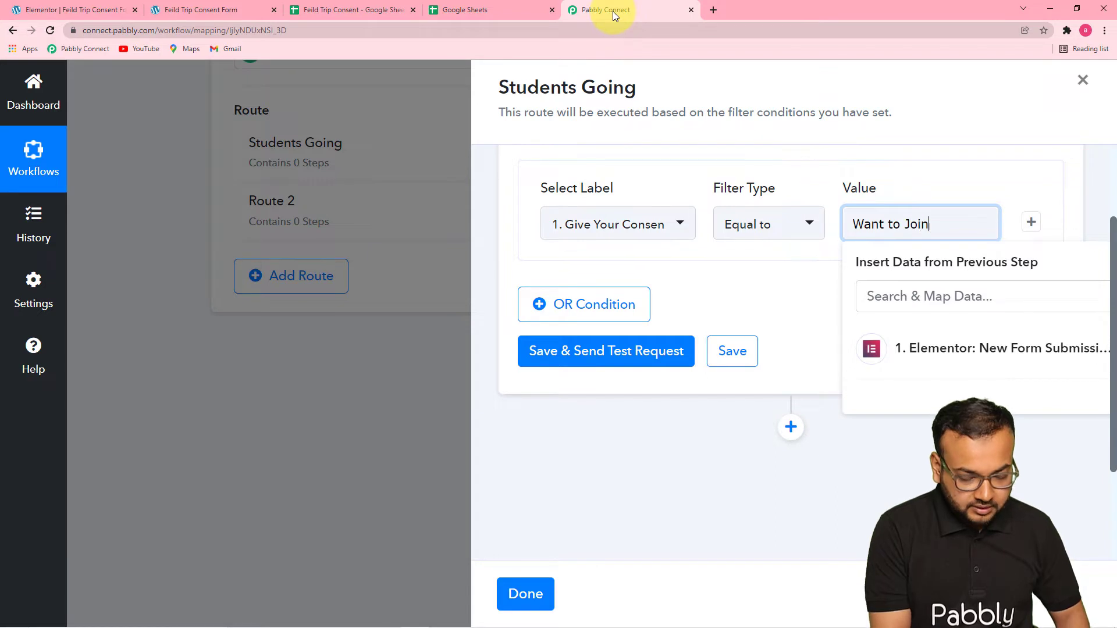
click(787, 246)
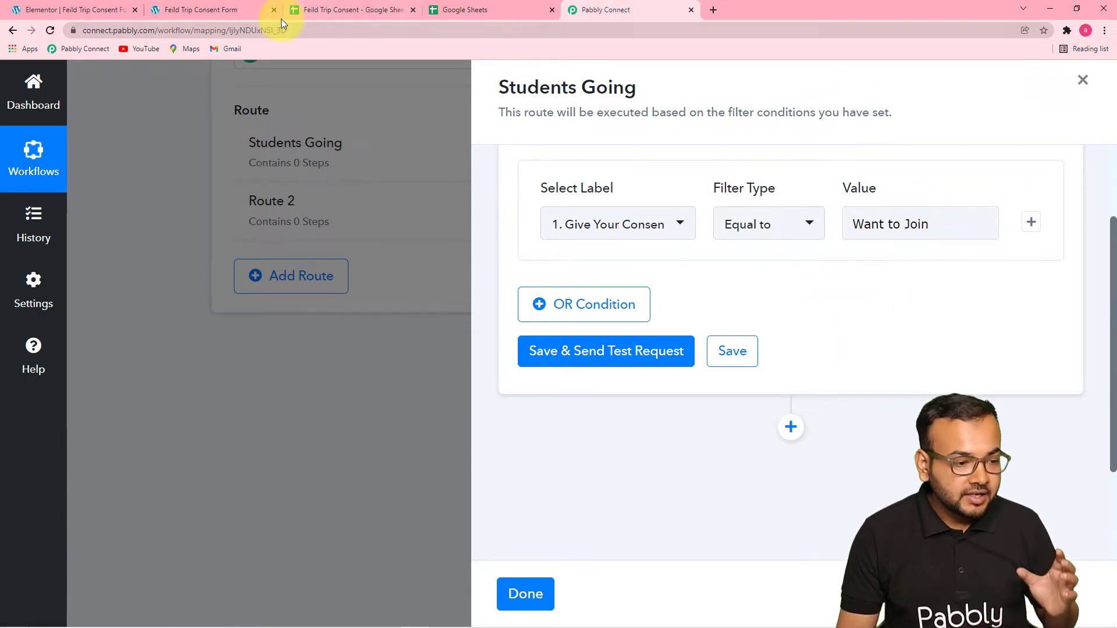
Compare the filter value with the form's consent options, save and test the Students Going filter, and review its response.
click(218, 10)
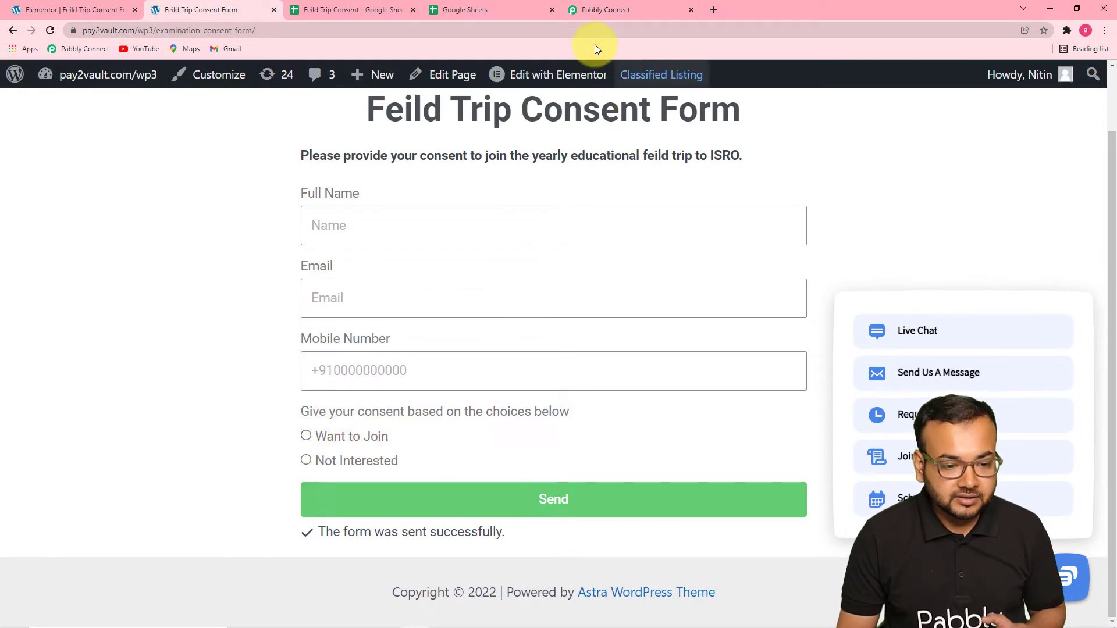
click(605, 10)
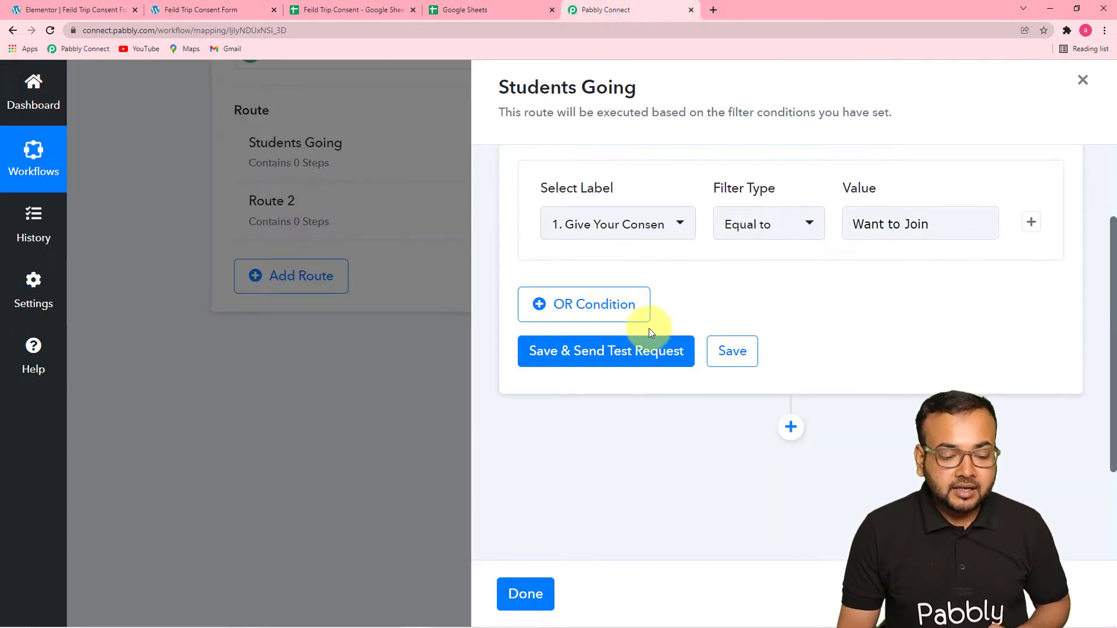
click(644, 351)
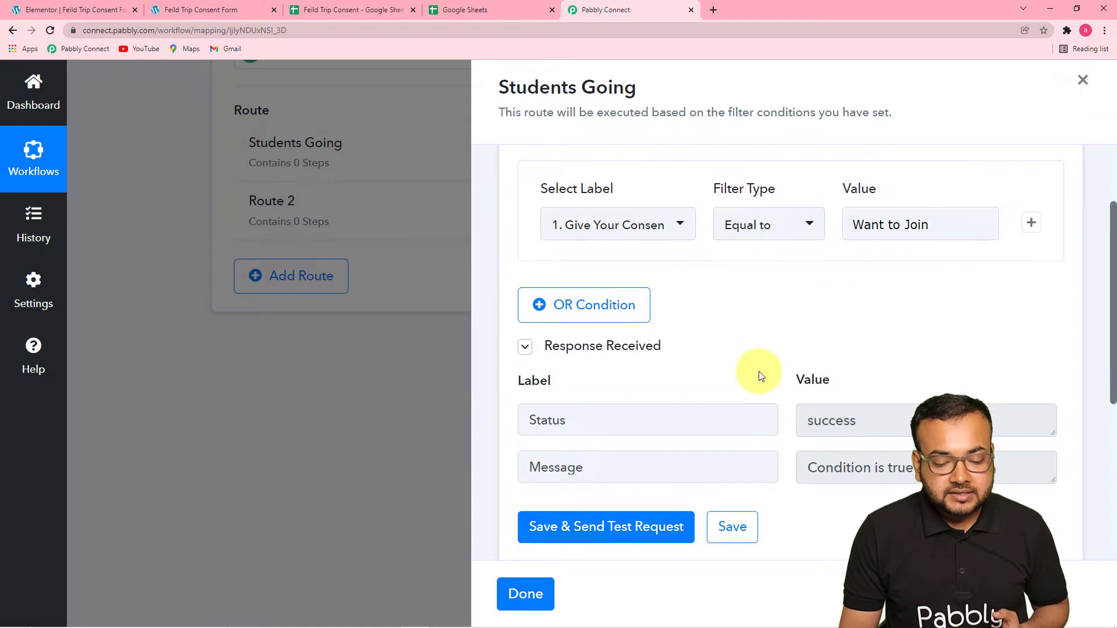
scroll(759, 371, down, 5)
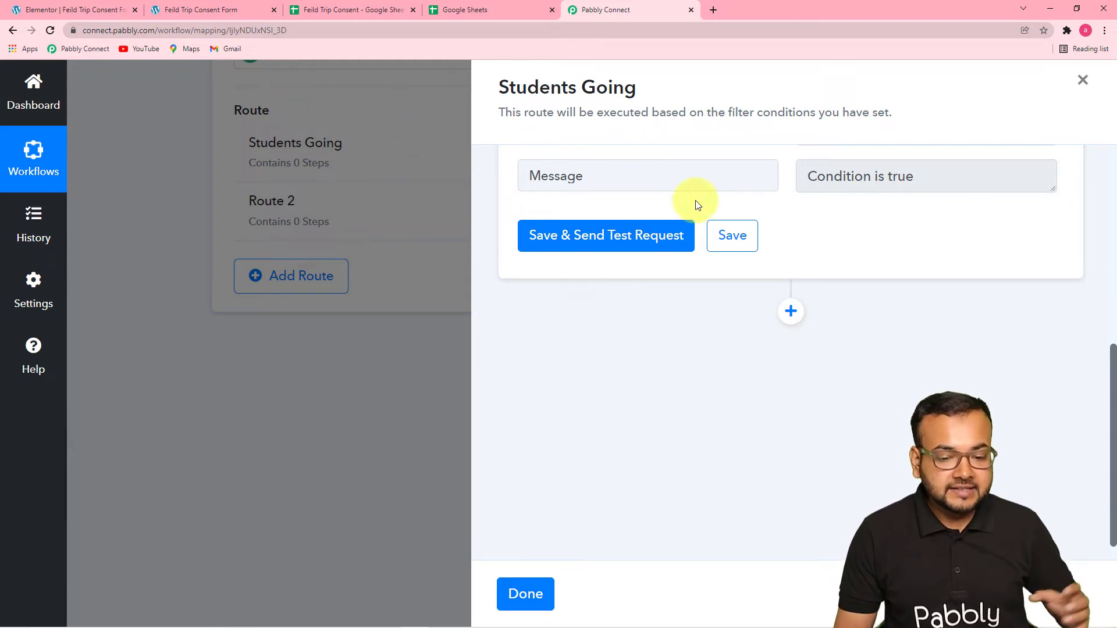
scroll(777, 229, up, 4)
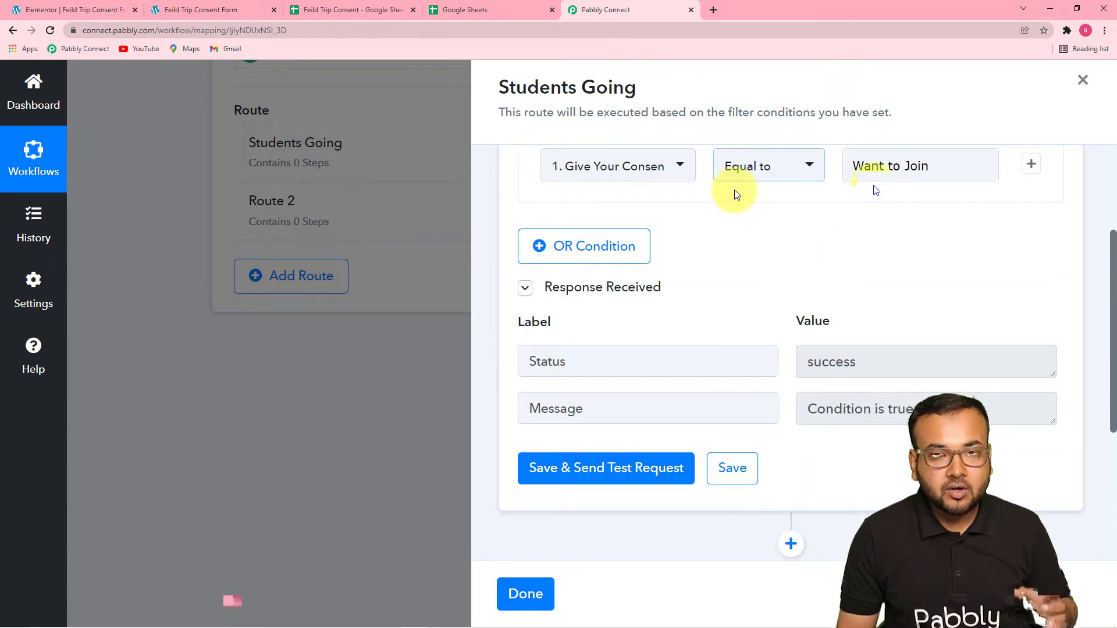
scroll(731, 299, down, 4)
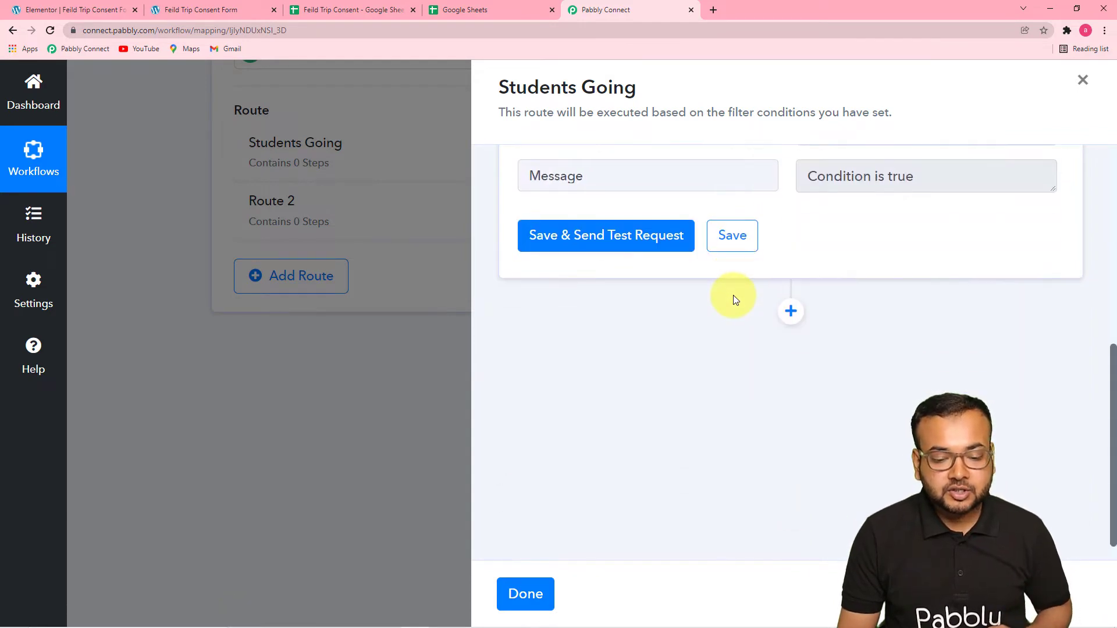
scroll(853, 243, down, 1)
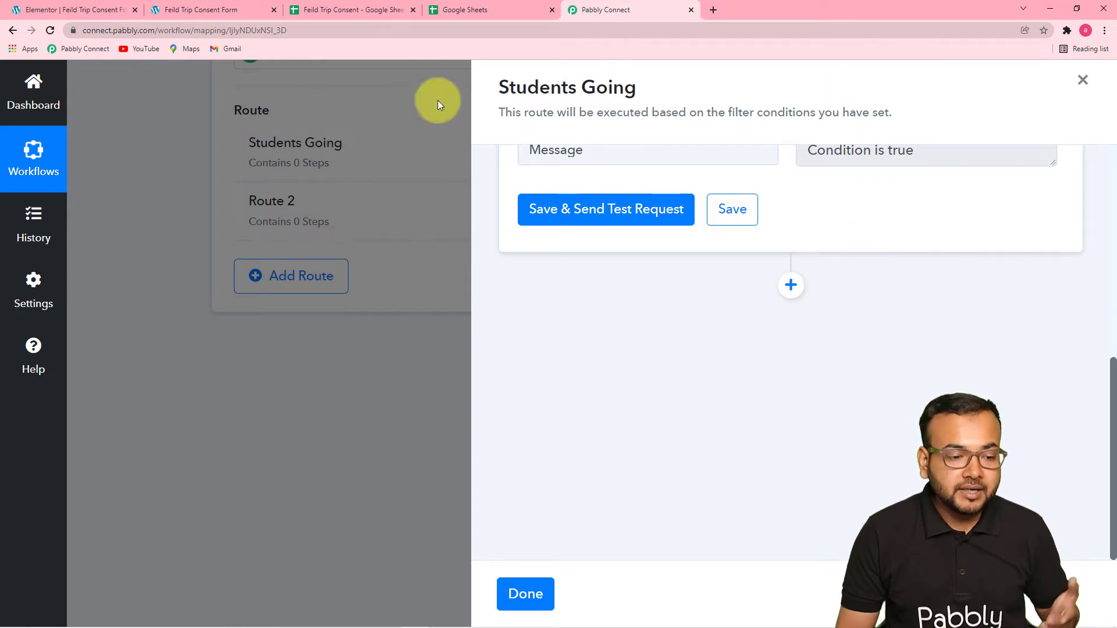
Check the Student Going sheet in the Feild Trip Consent spreadsheet, return to Pabbly Connect and add a Google Sheets action after the filter.
click(391, 11)
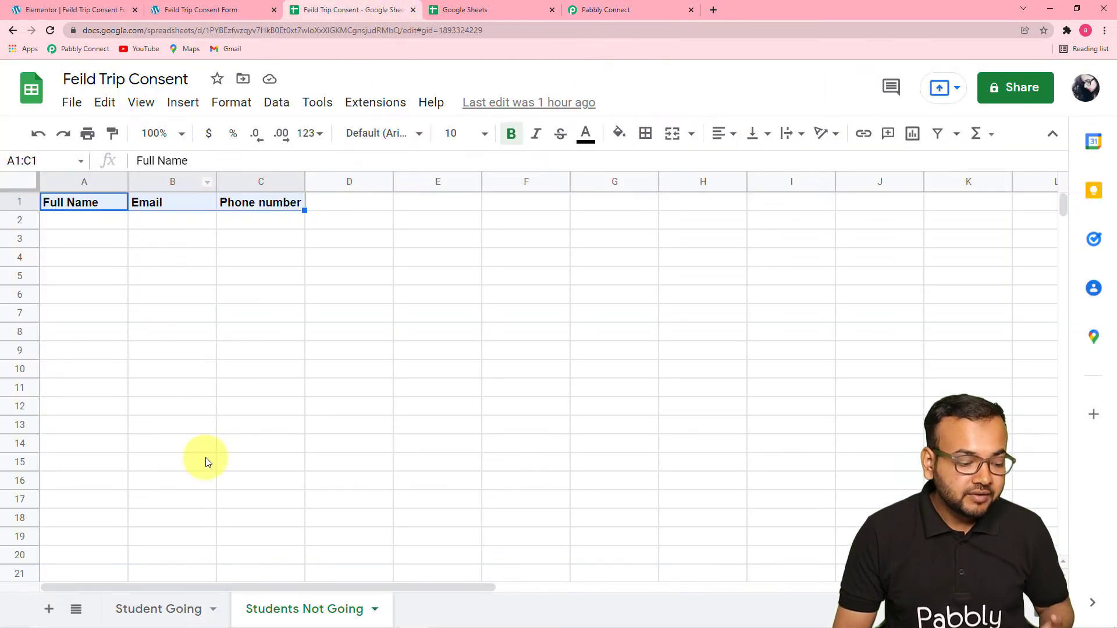
click(157, 607)
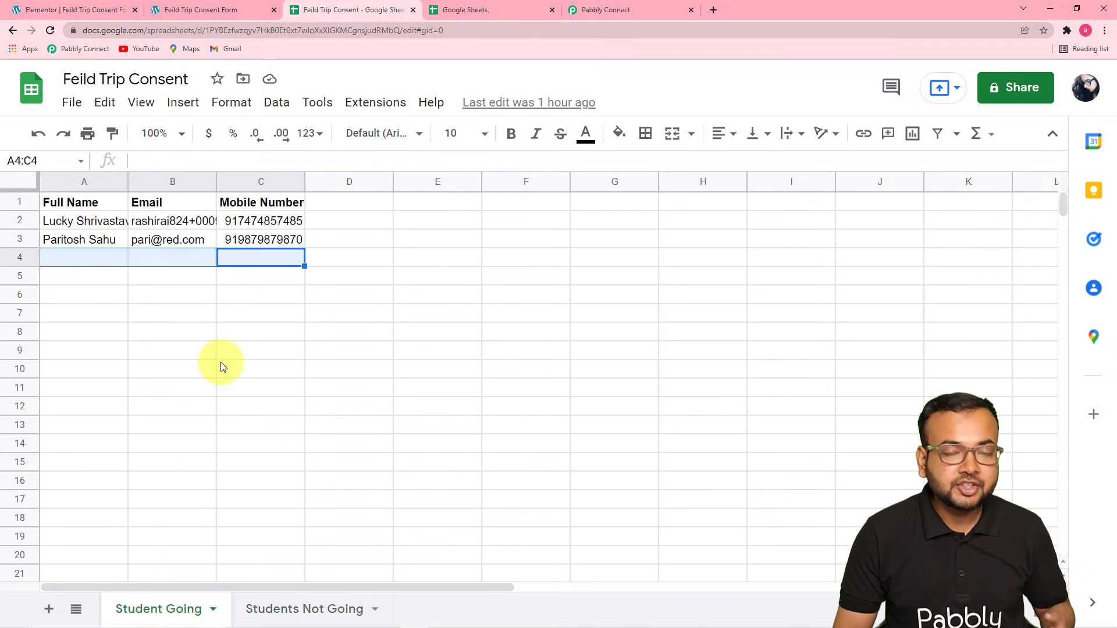
click(646, 12)
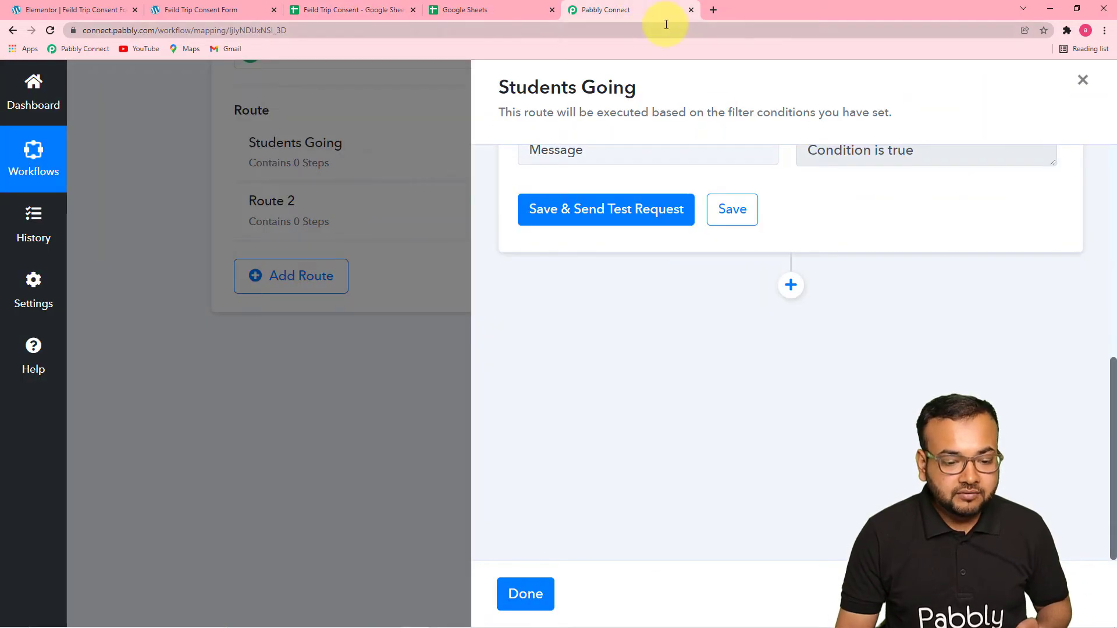
click(791, 287)
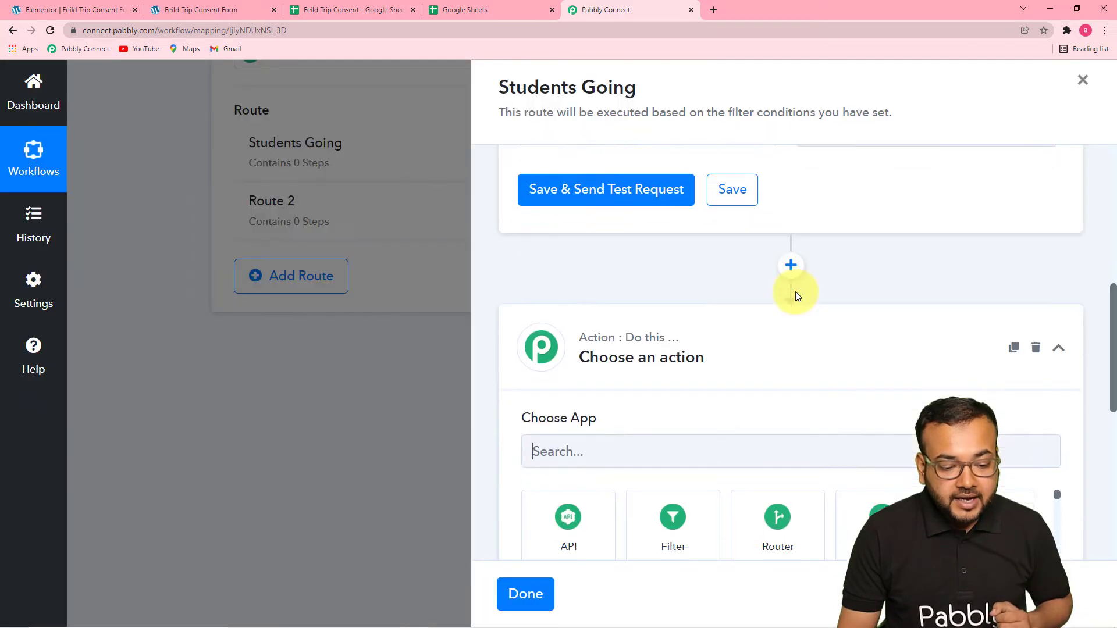
scroll(794, 292, down, 2)
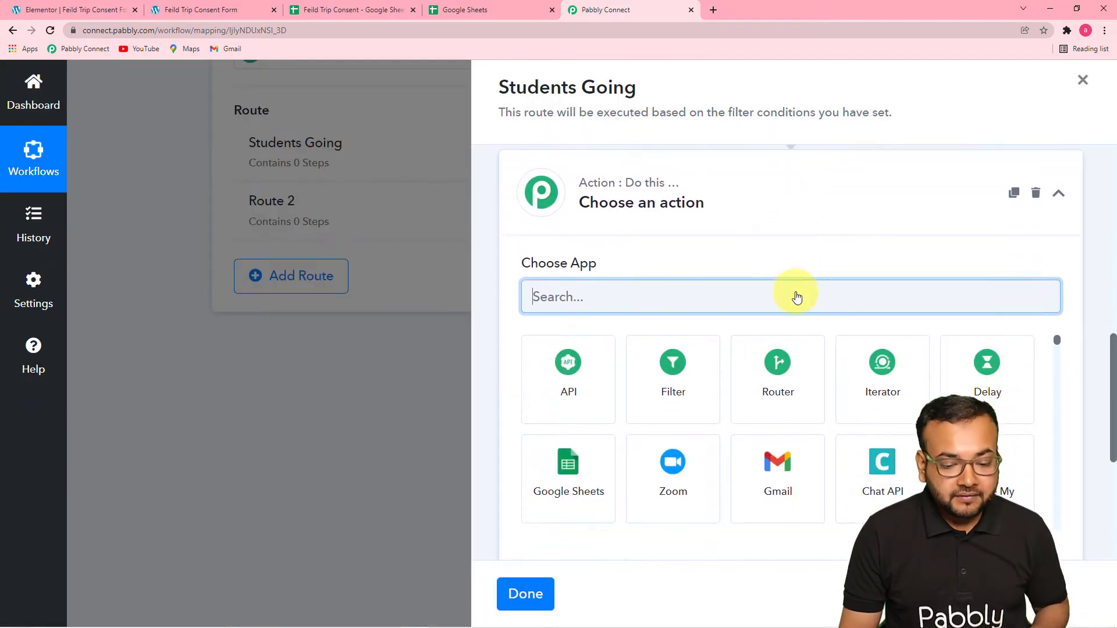
scroll(798, 264, down, 2)
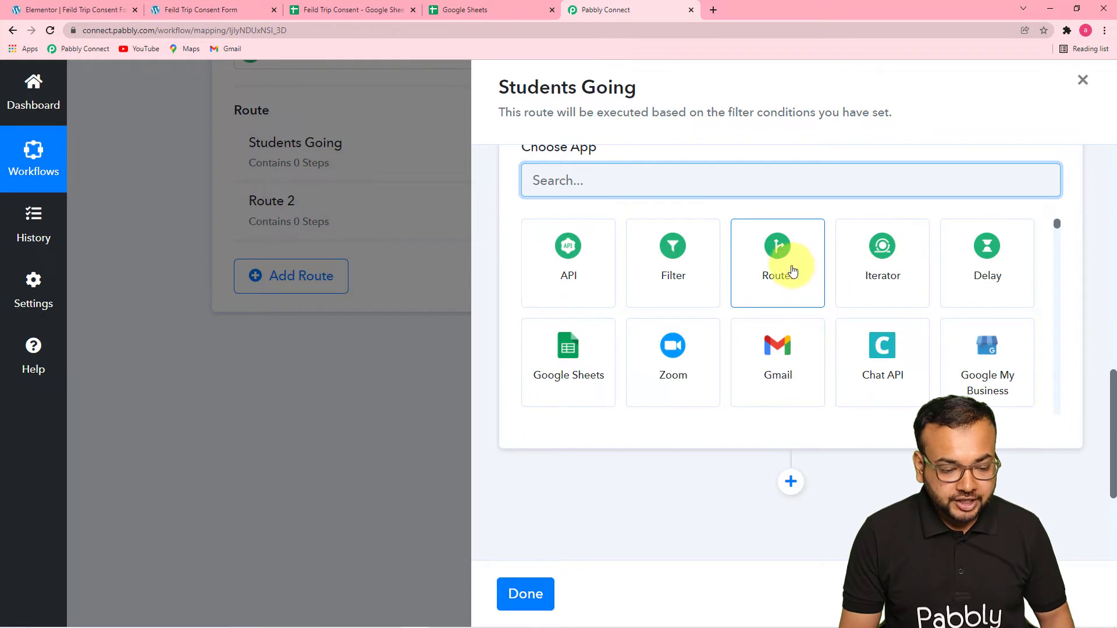
click(581, 370)
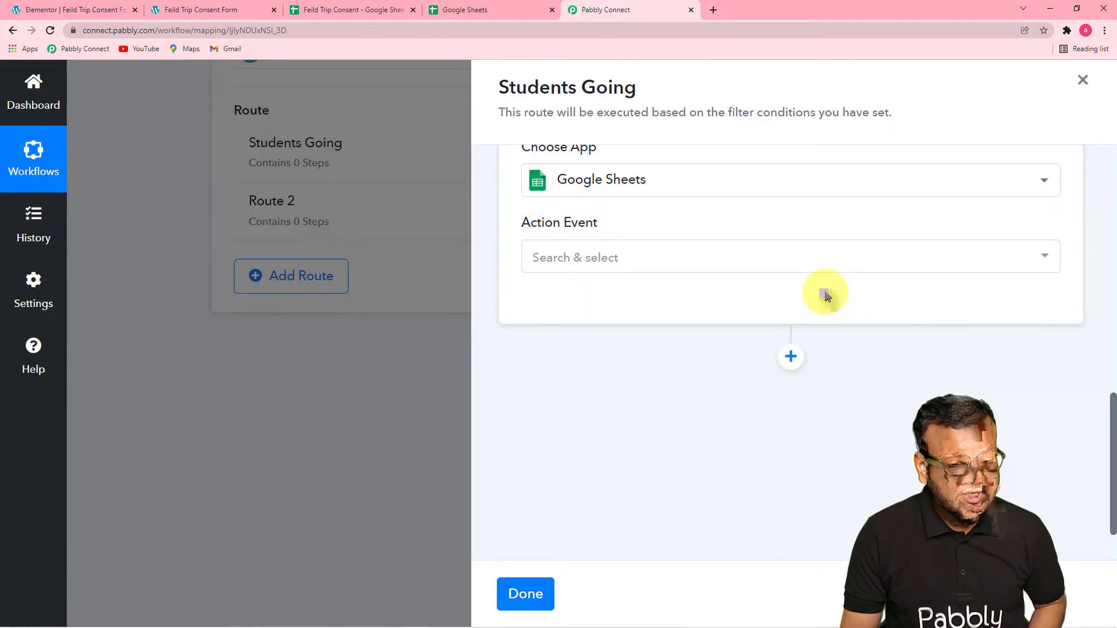
Choose Add New Row as the action event for the route's Google Sheets step.
click(750, 261)
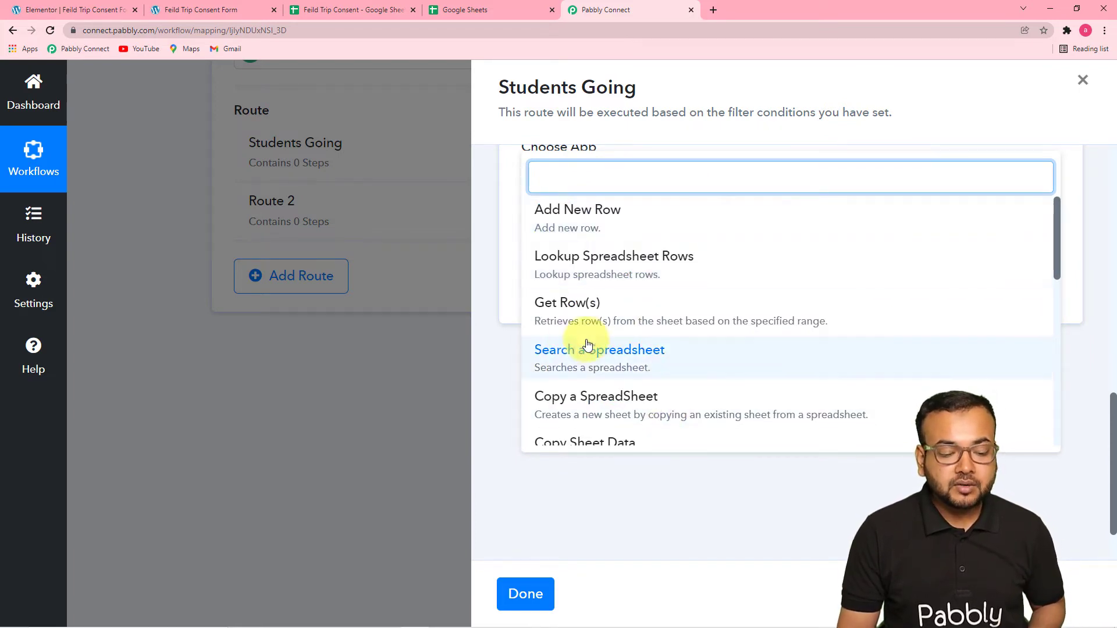
scroll(646, 381, down, 1)
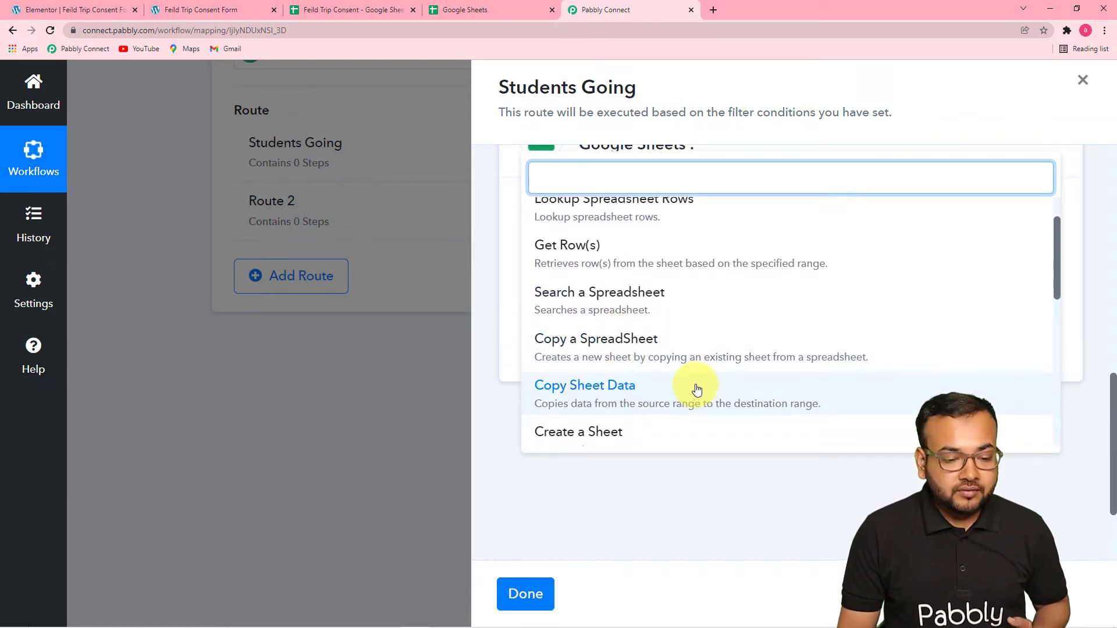
scroll(697, 390, up, 3)
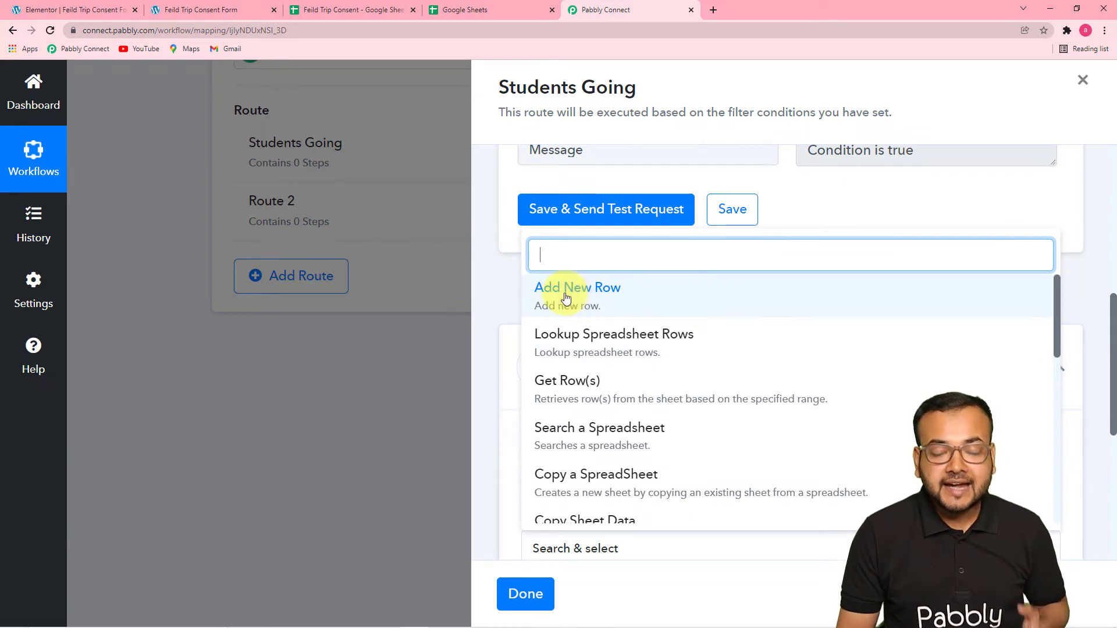
click(602, 296)
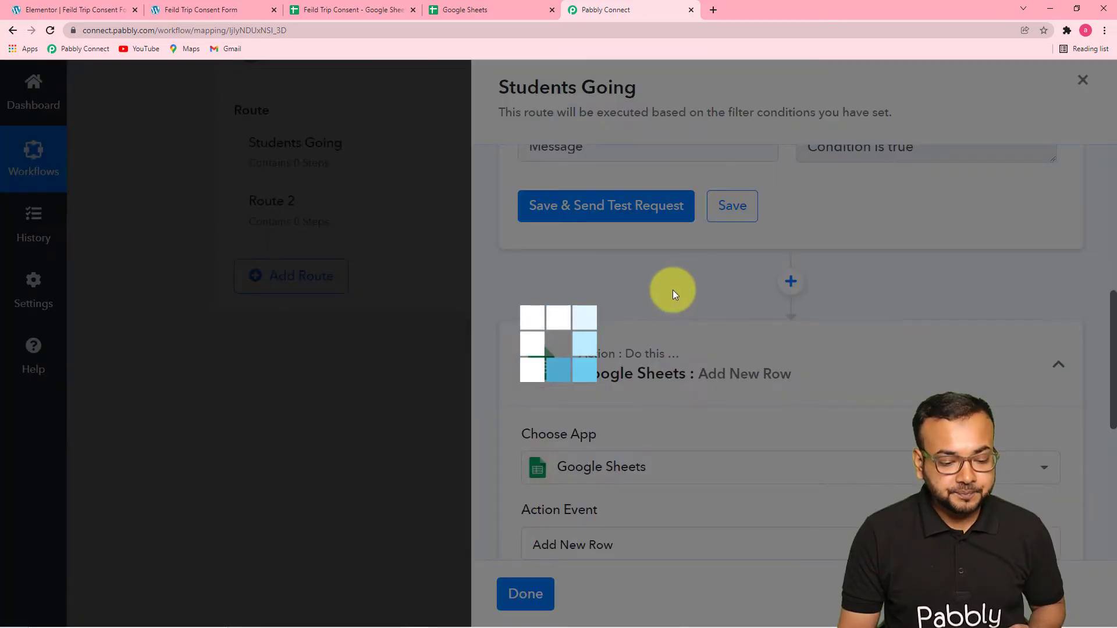
Connect the Google Sheets action through a new connection, authorising Pabbly Connect Sheets for the Google account that owns the spreadsheet.
scroll(672, 295, down, 4)
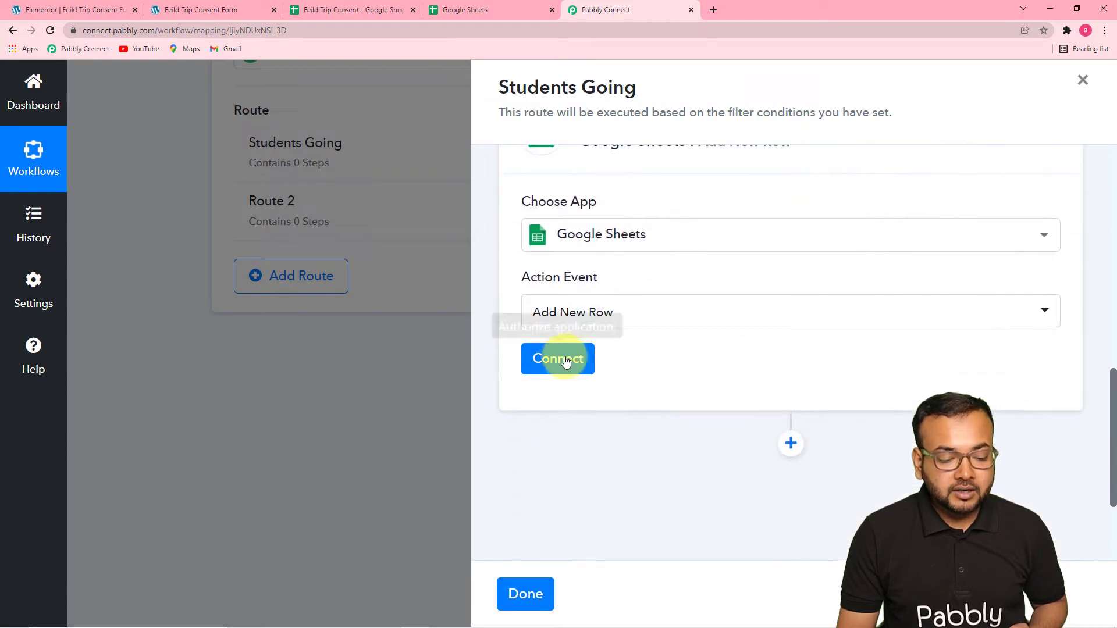
click(558, 356)
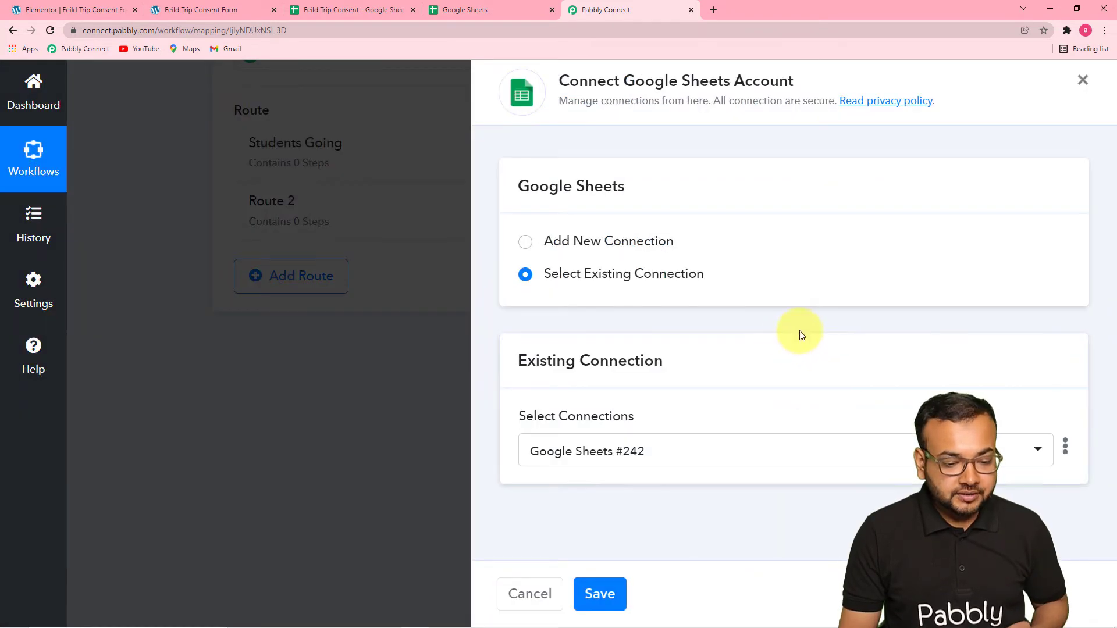
click(532, 244)
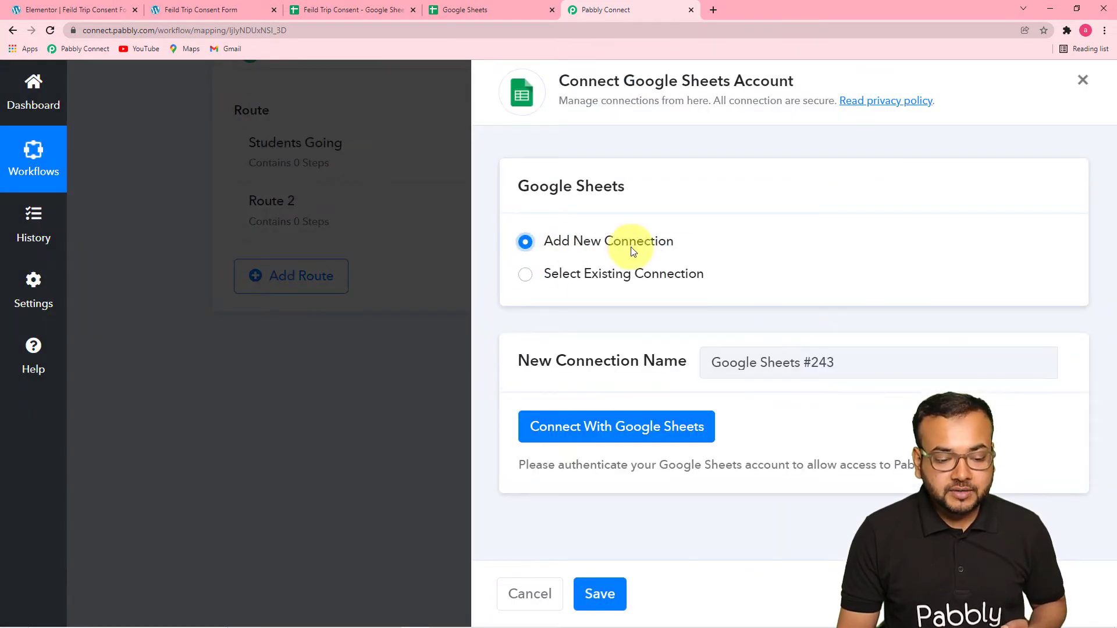
click(584, 437)
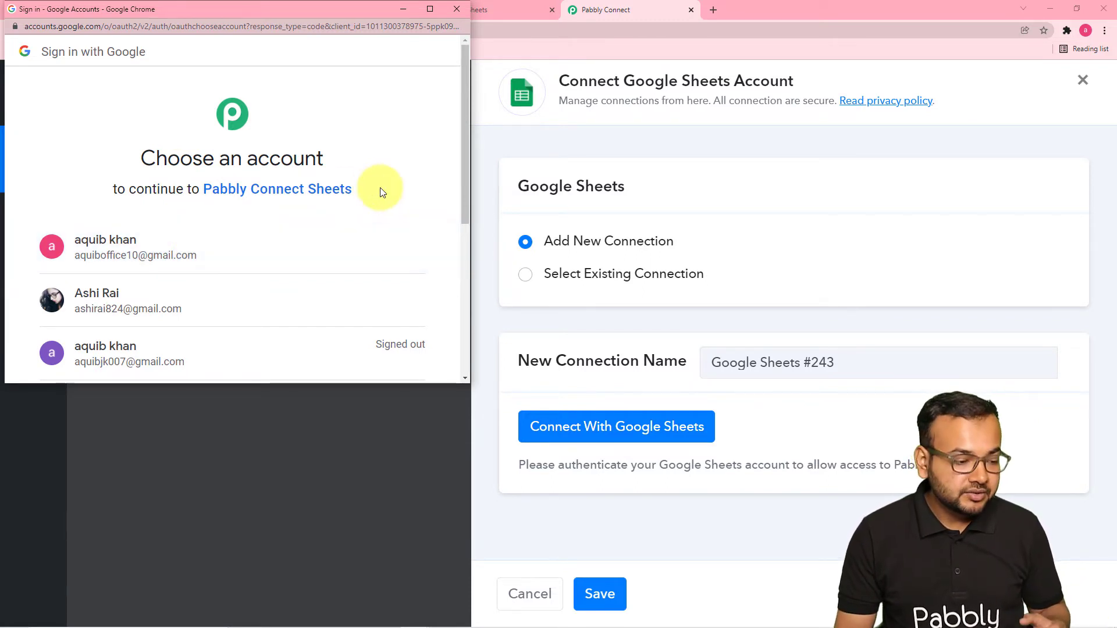
click(282, 296)
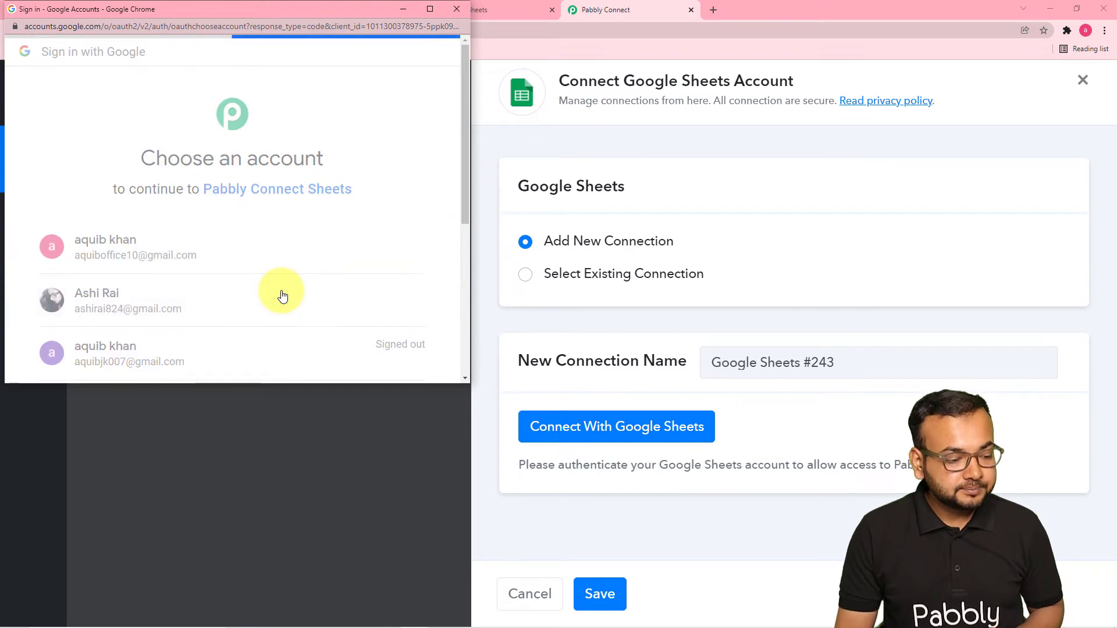
scroll(281, 294, down, 1)
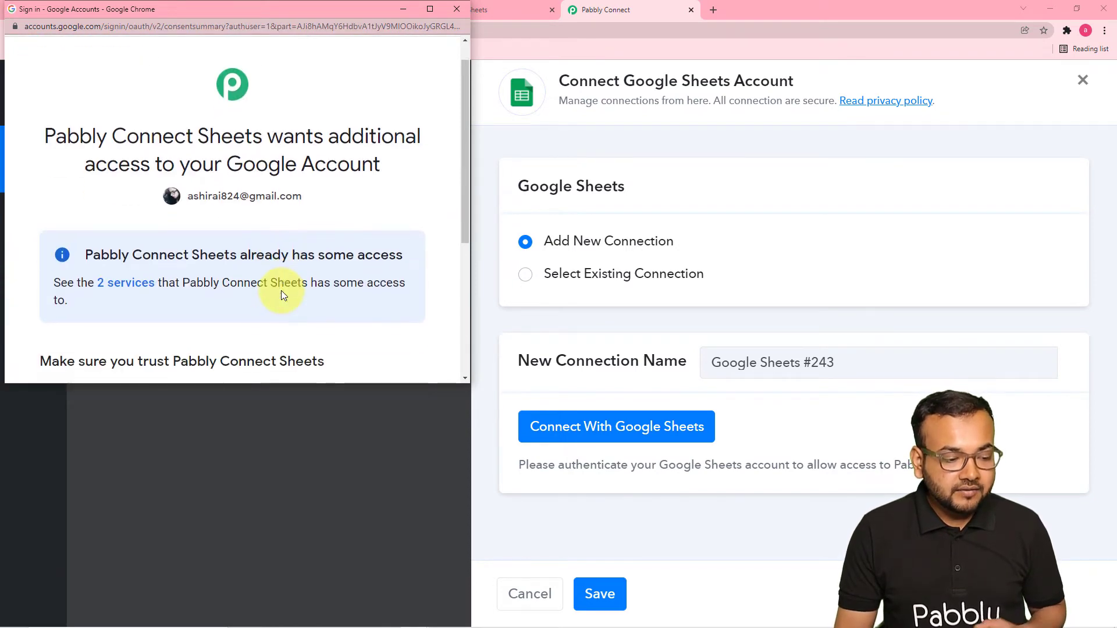
scroll(317, 281, down, 3)
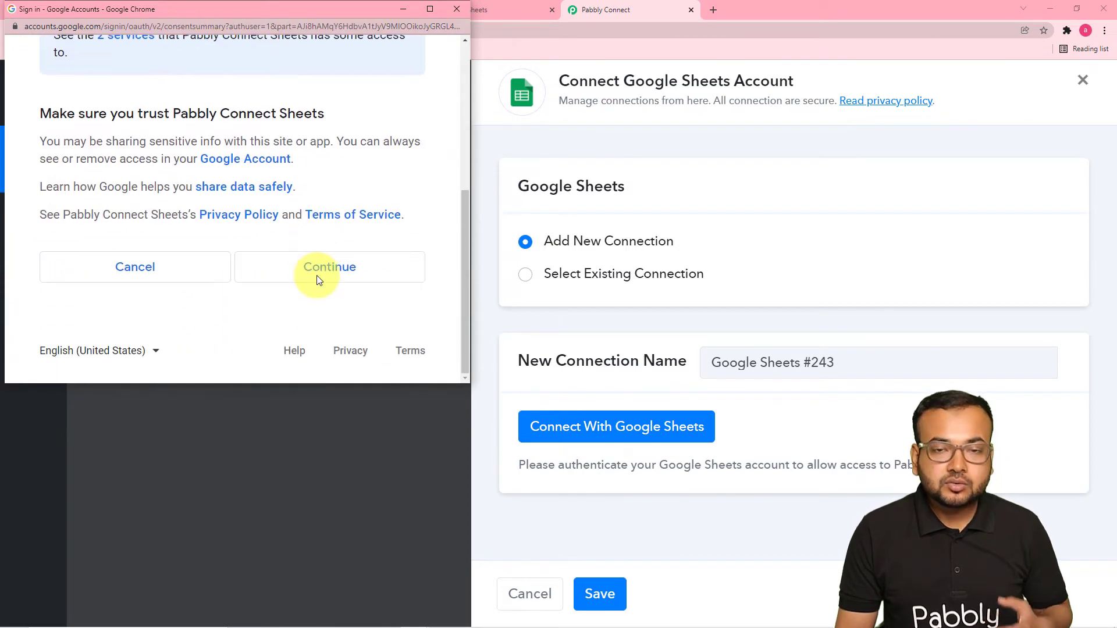
click(334, 278)
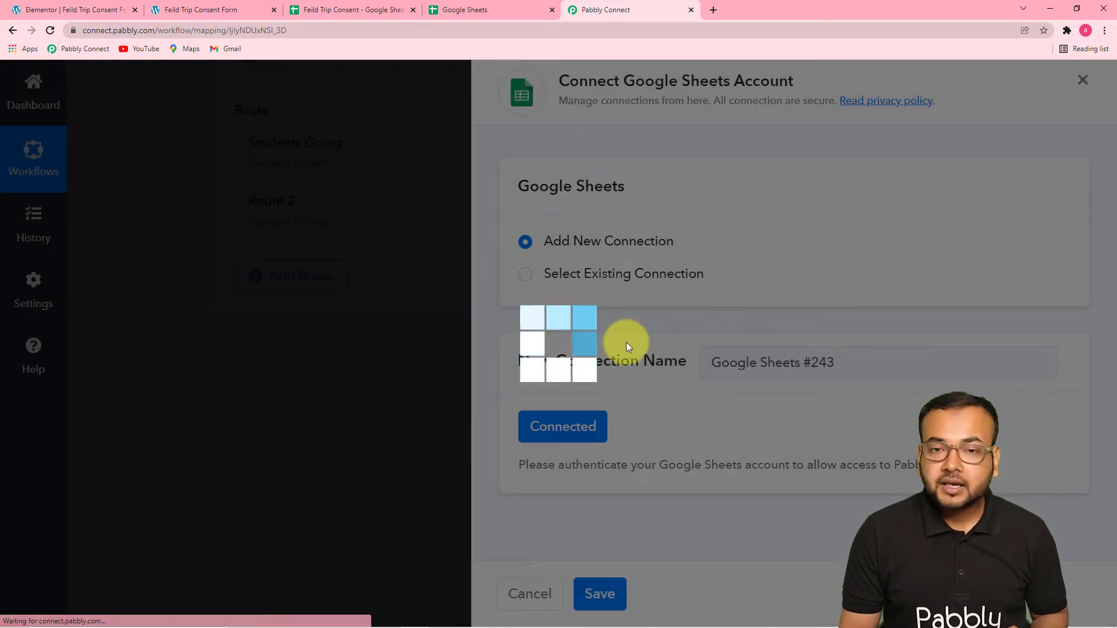
Check the consent spreadsheet's name in Google Sheets and select Feild Trip Consent as the action's spreadsheet in Pabbly Connect.
scroll(599, 355, down, 1)
scroll(598, 361, down, 1)
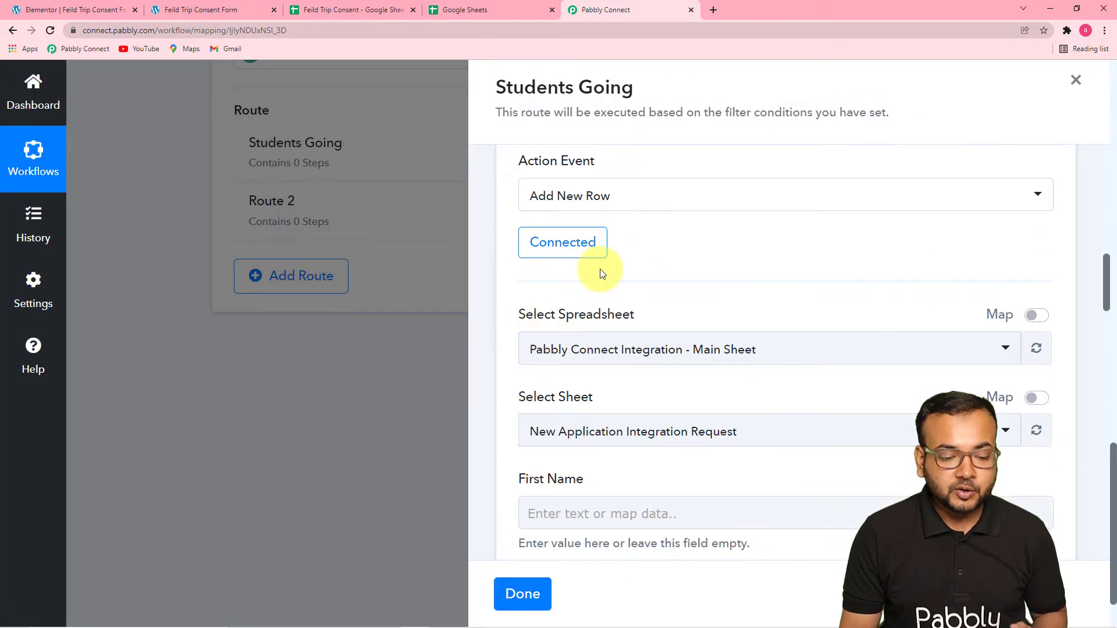
scroll(599, 268, down, 2)
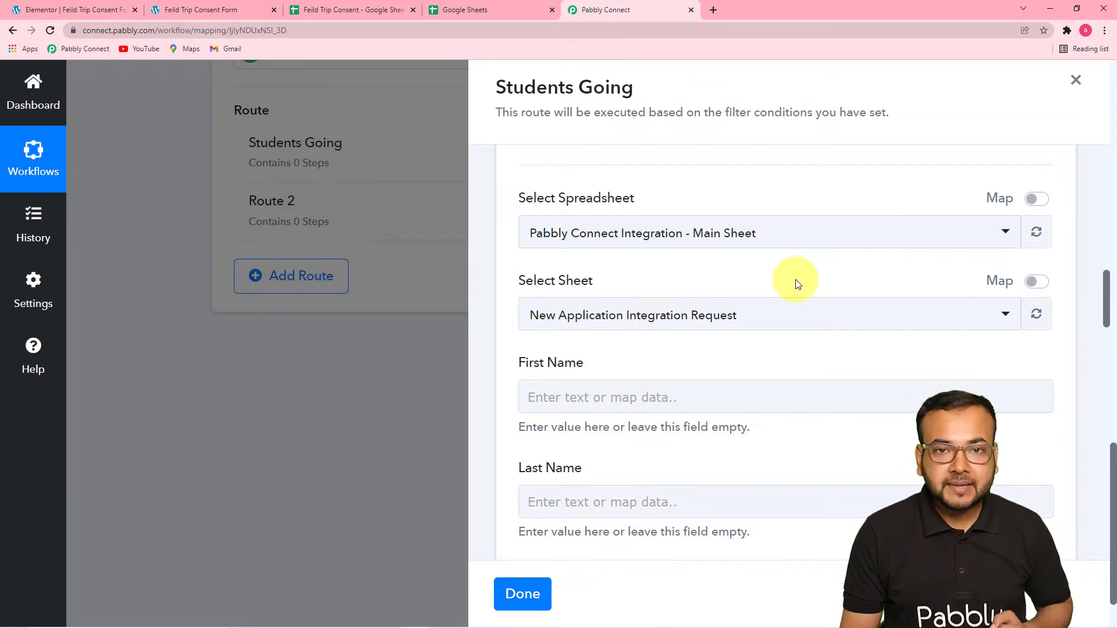
click(777, 244)
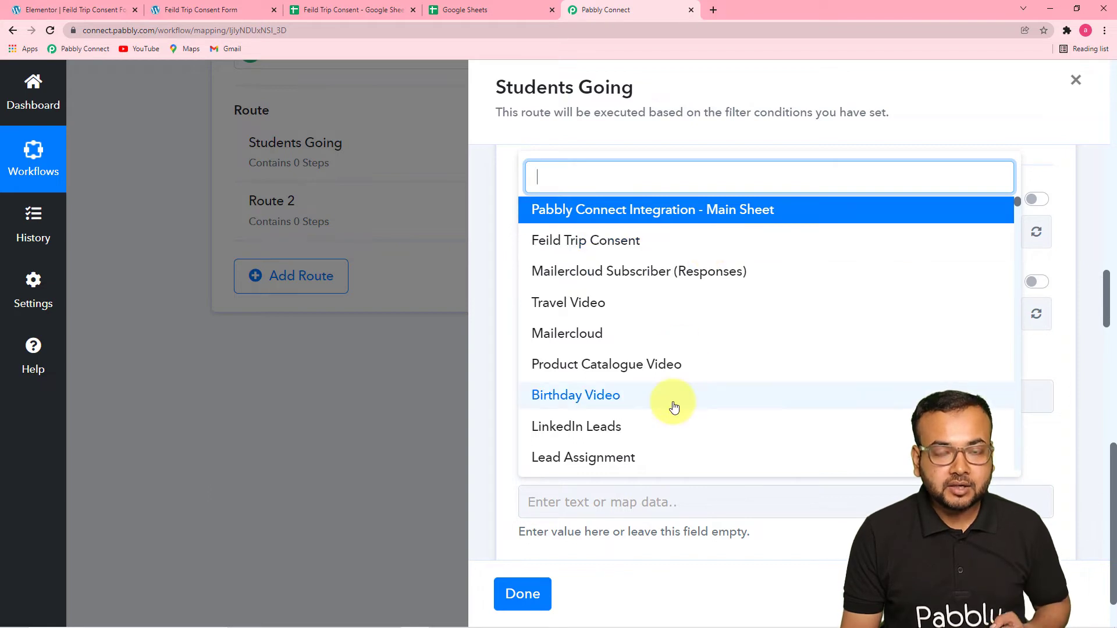
click(340, 13)
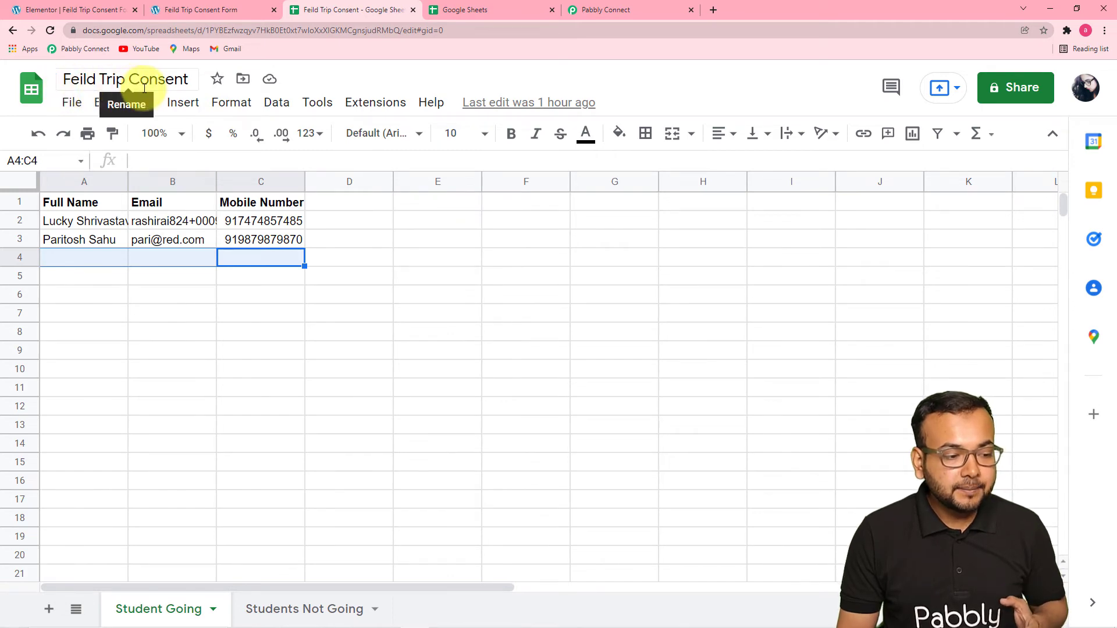
click(611, 13)
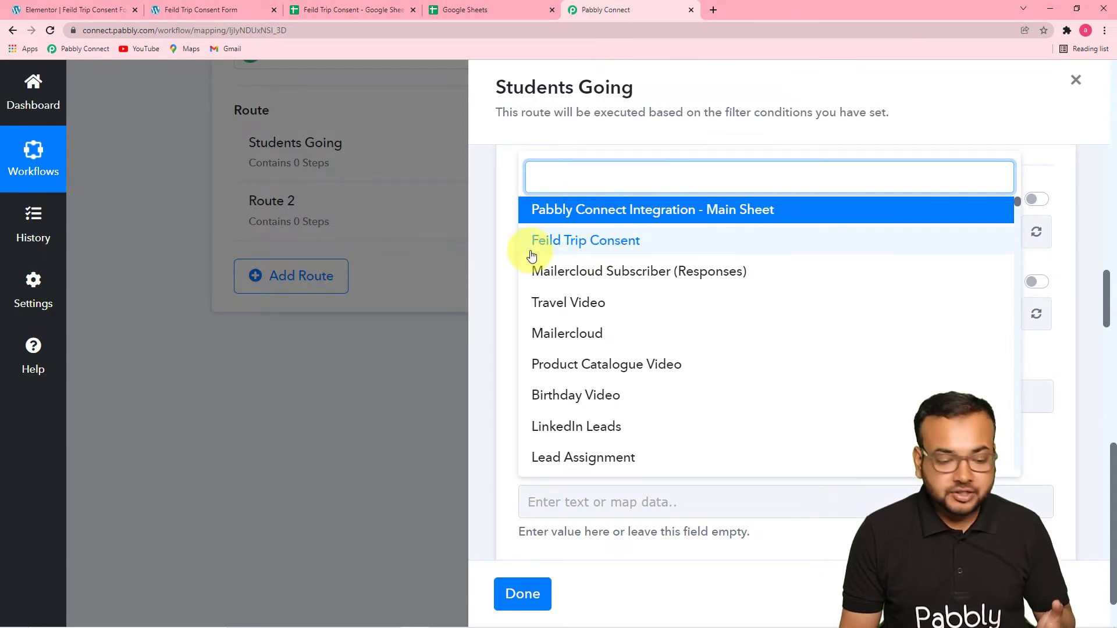
click(602, 249)
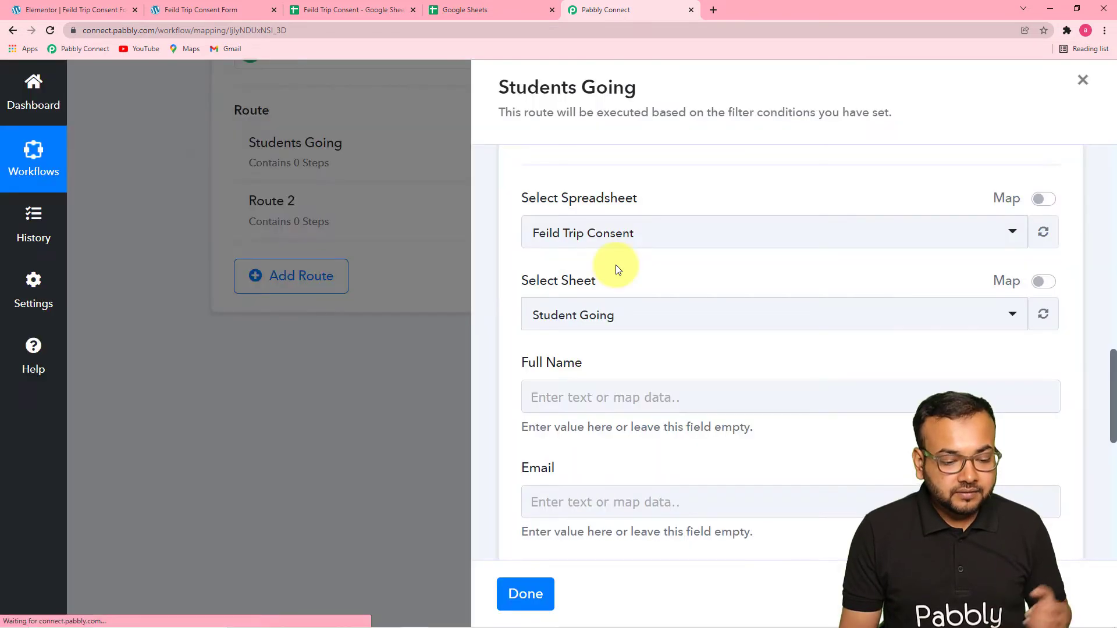
Check the spreadsheet's sheet names in Google Sheets and choose Student Going as the target sheet in Pabbly Connect.
scroll(618, 269, down, 2)
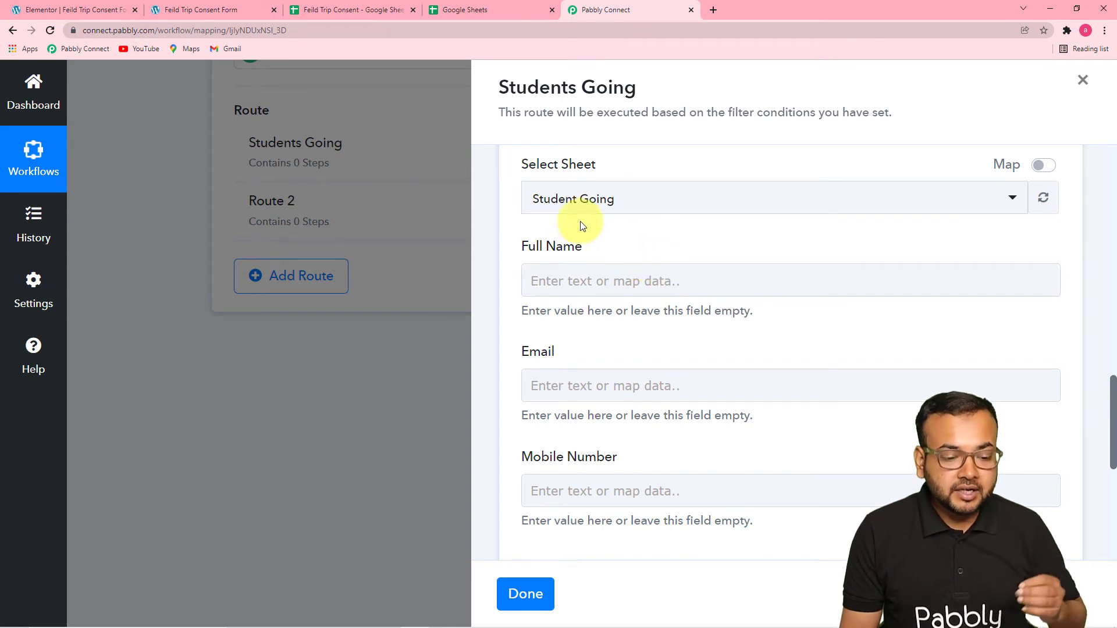
click(312, 11)
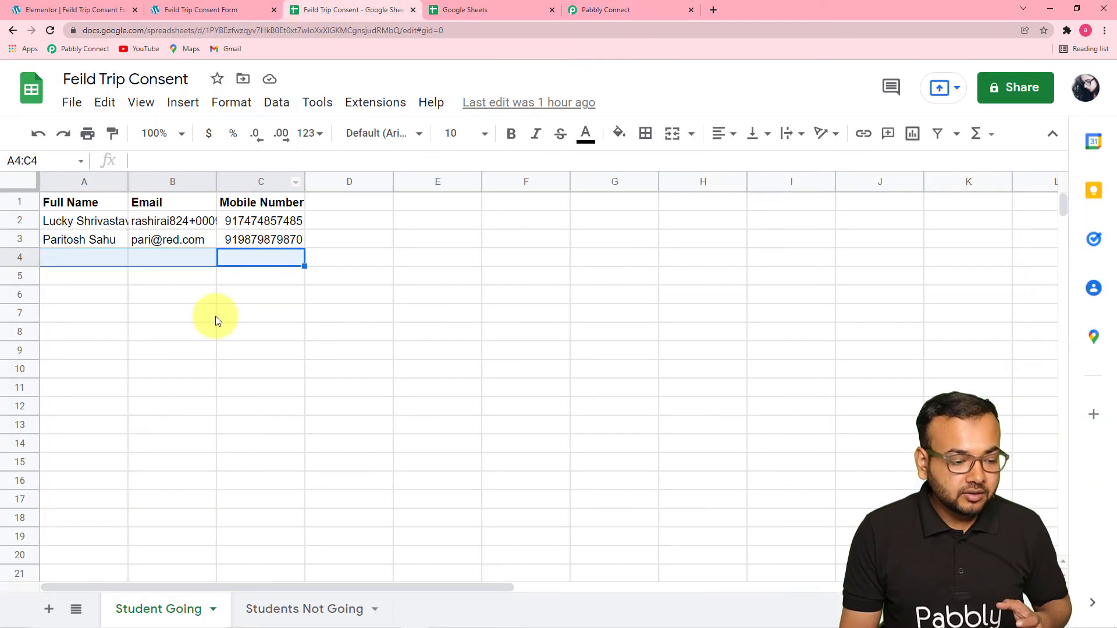
click(596, 14)
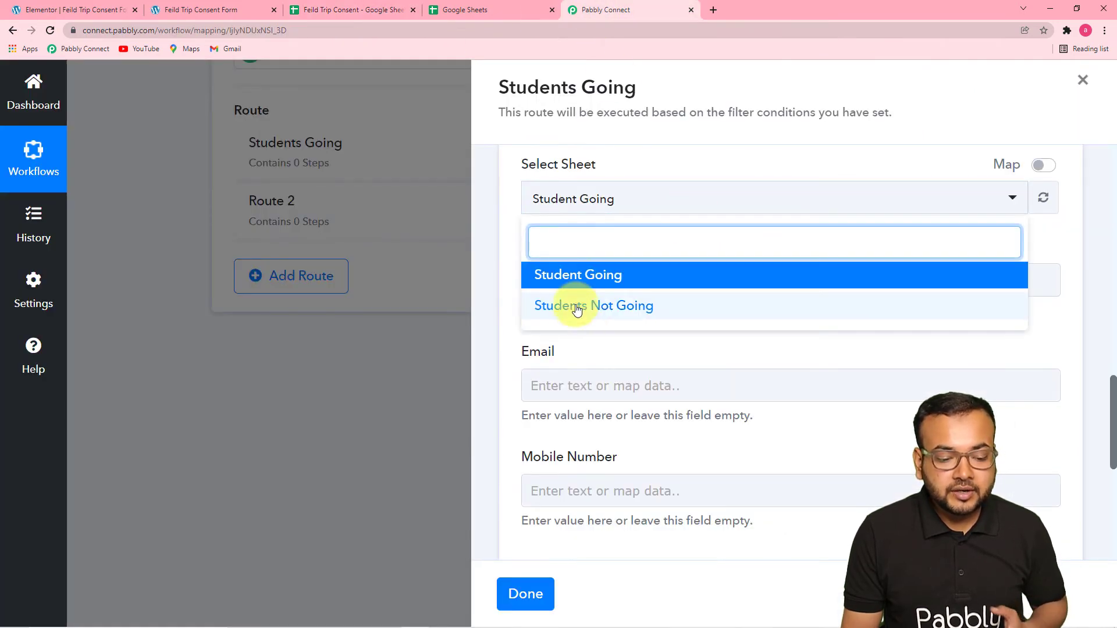
click(598, 278)
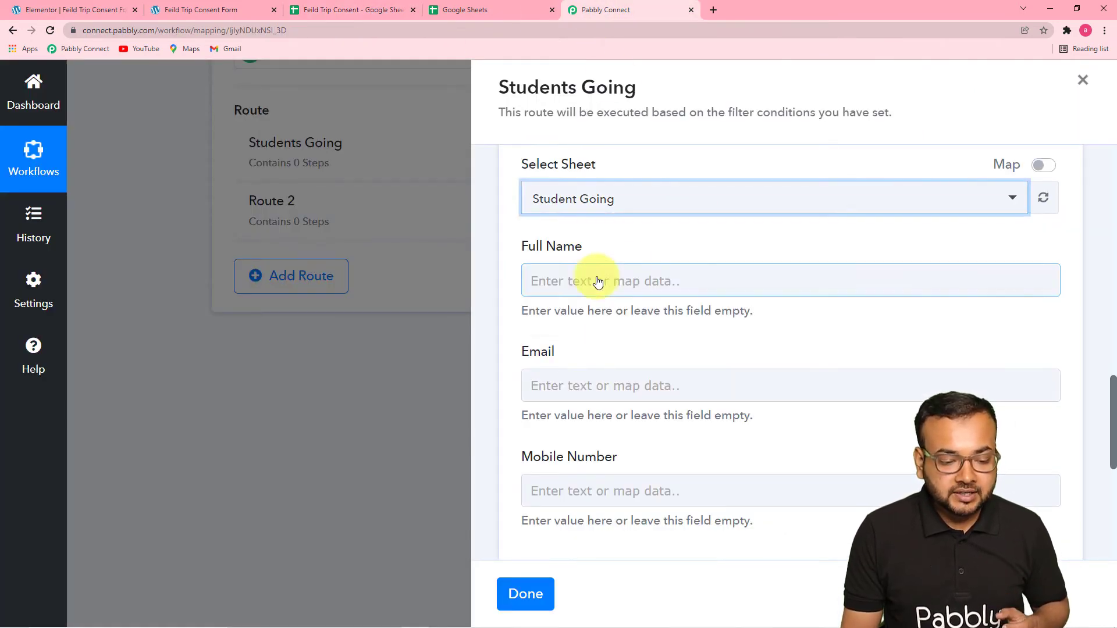
Map the Full Name column to the Full Name response from the Elementor form submission.
scroll(636, 243, down, 2)
scroll(636, 241, up, 1)
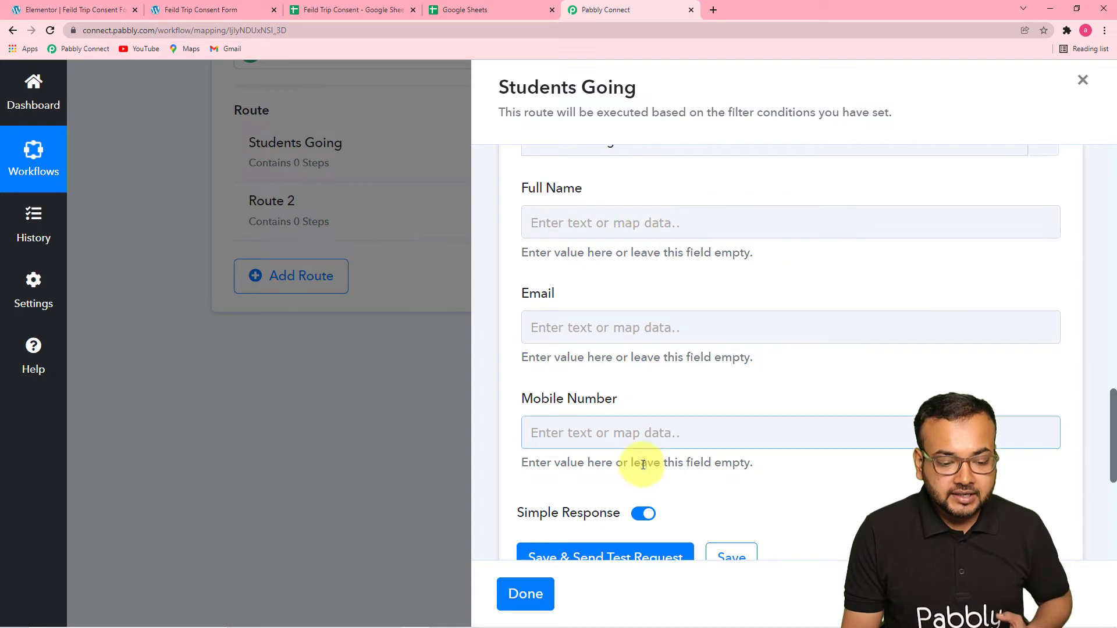
click(641, 231)
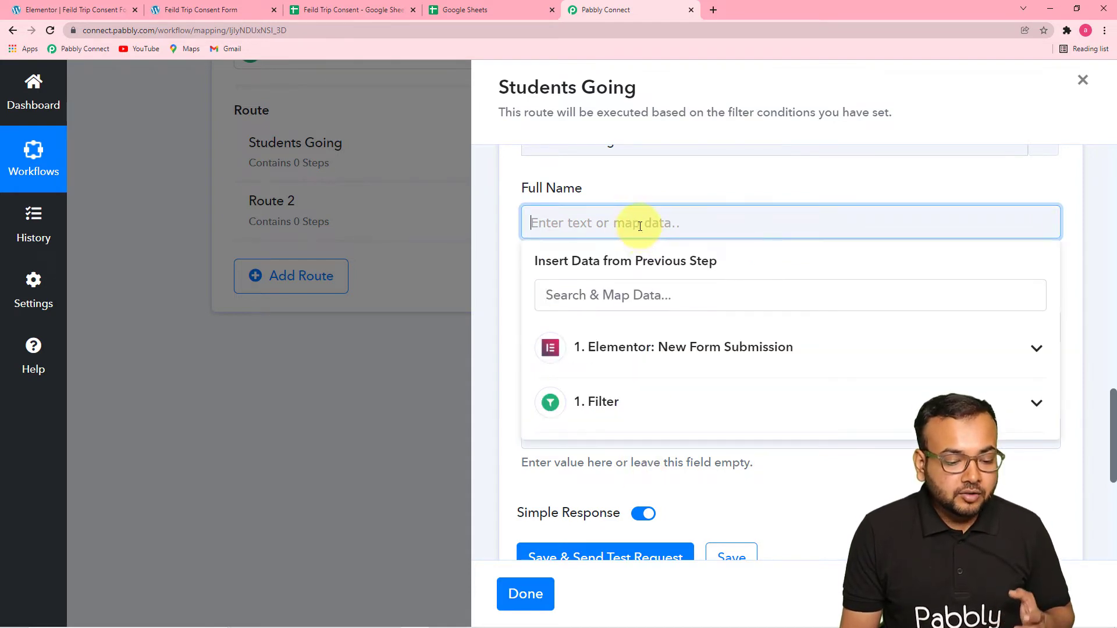
click(640, 361)
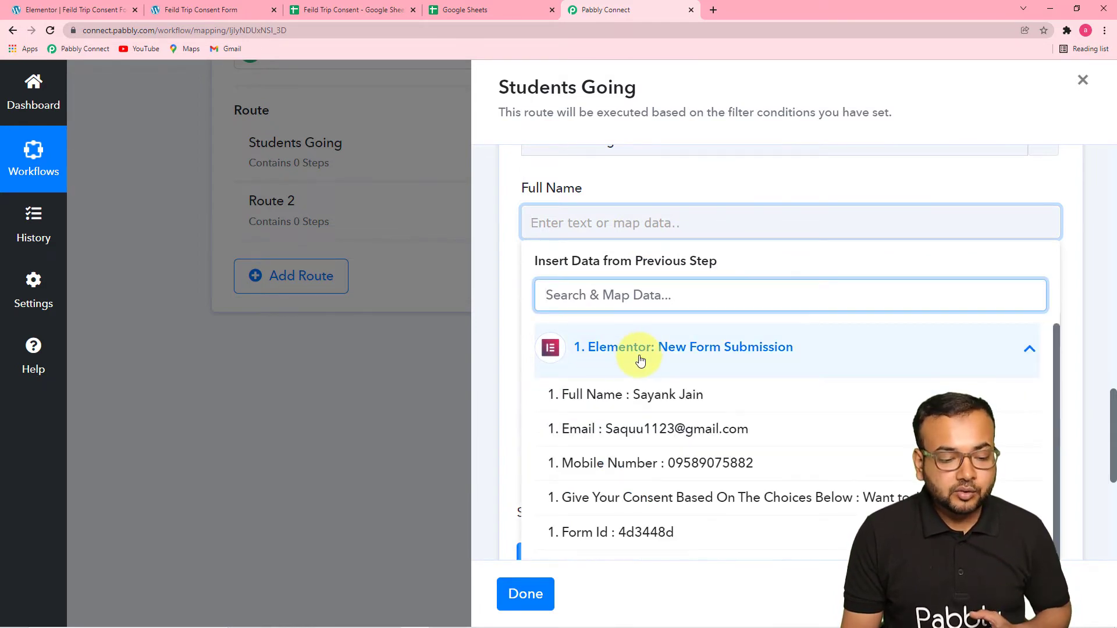
click(691, 406)
click(701, 192)
Map the Email column to the Email response from the Elementor form submission.
scroll(627, 235, down, 1)
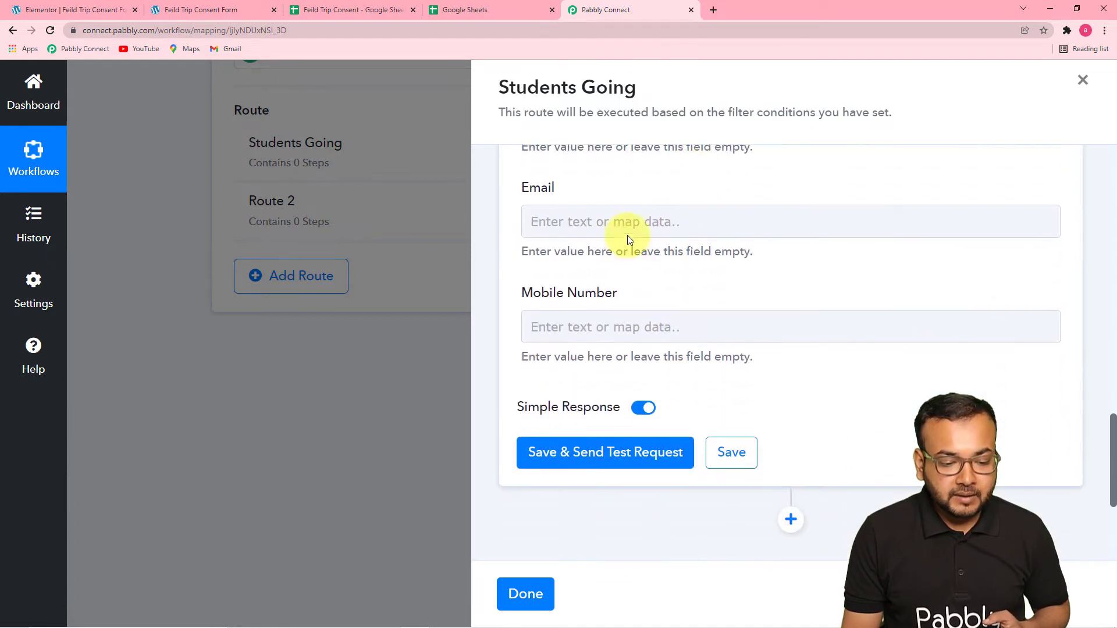
click(627, 235)
click(633, 359)
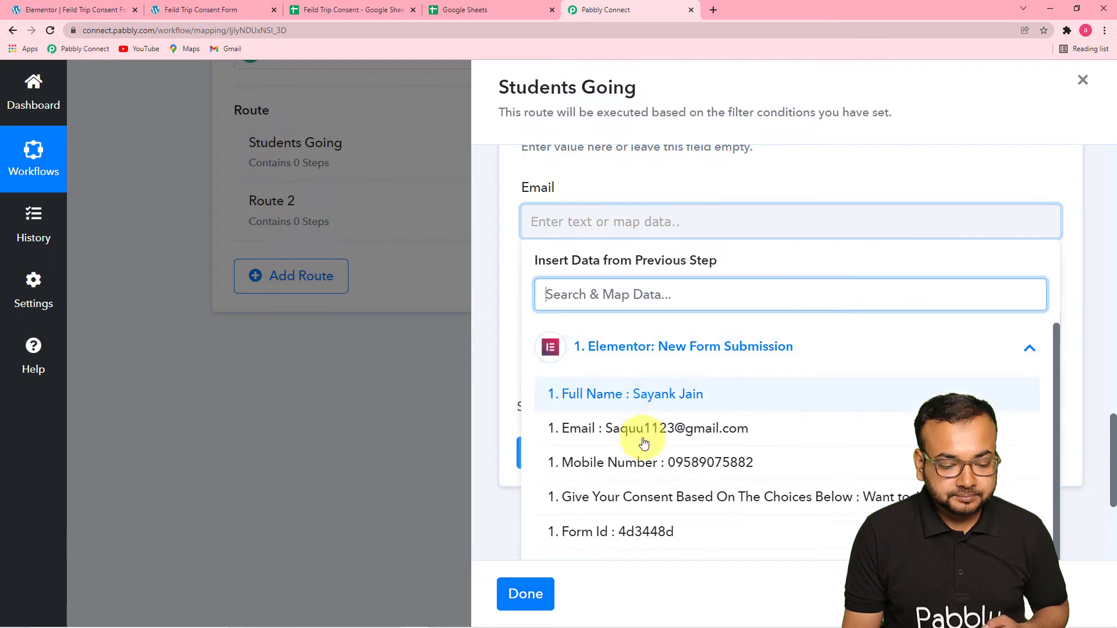
click(645, 443)
click(671, 184)
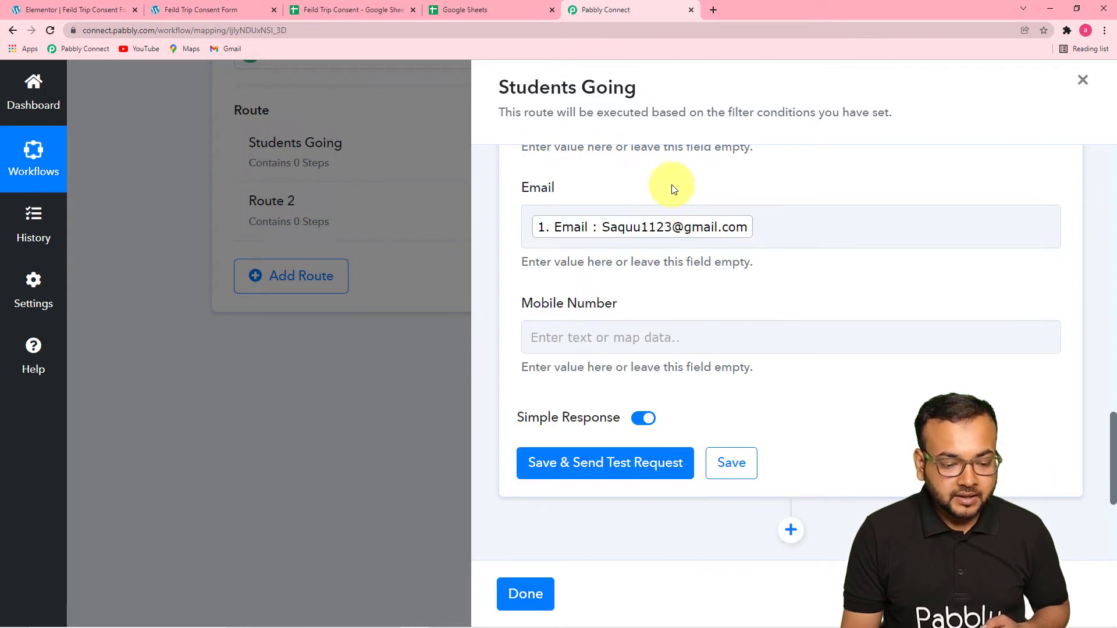
Map the Mobile Number column to the Mobile Number response from the Elementor form submission.
click(604, 337)
click(618, 466)
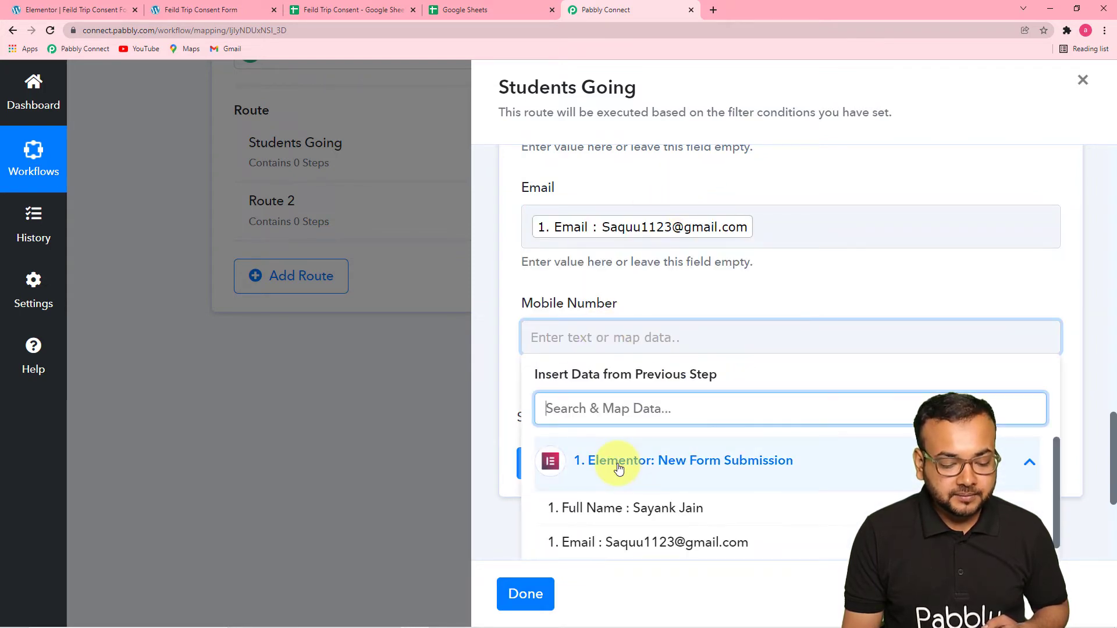
scroll(618, 465, down, 2)
click(630, 456)
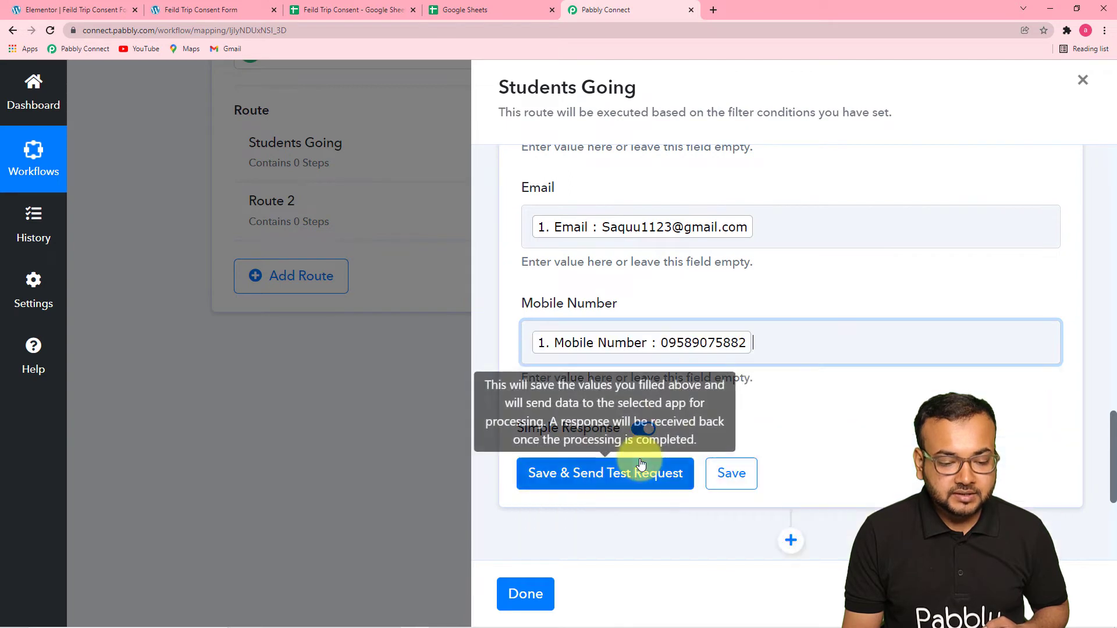
click(775, 195)
Save and test the Add New Row action, review its response, check the Student Going sheet for the new row, and return to Pabbly Connect.
scroll(776, 193, down, 2)
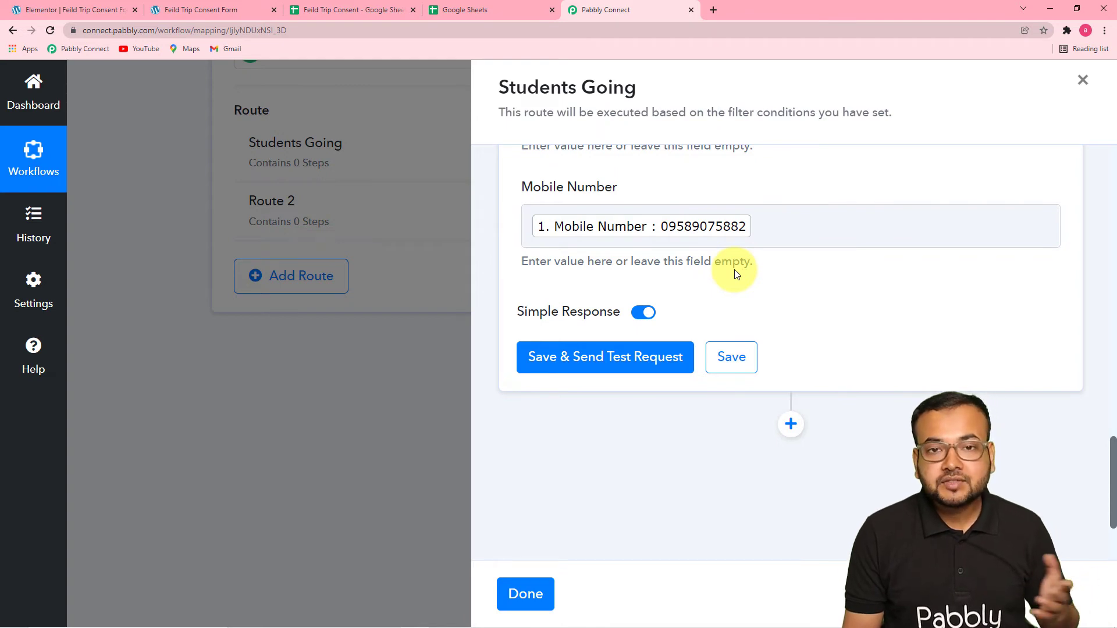
click(585, 370)
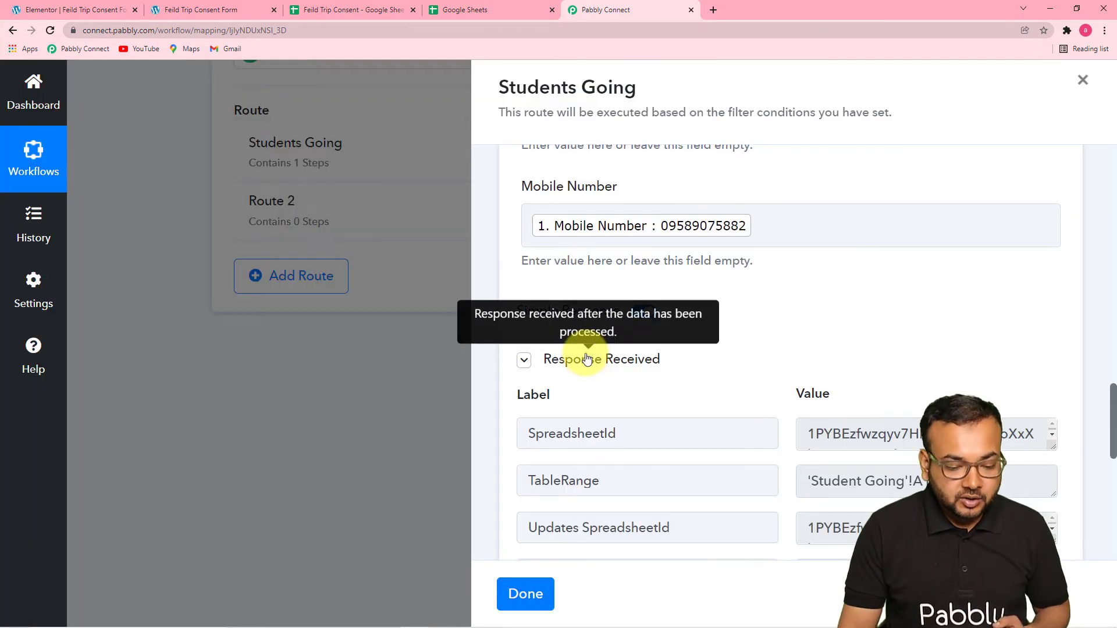
scroll(584, 370, down, 4)
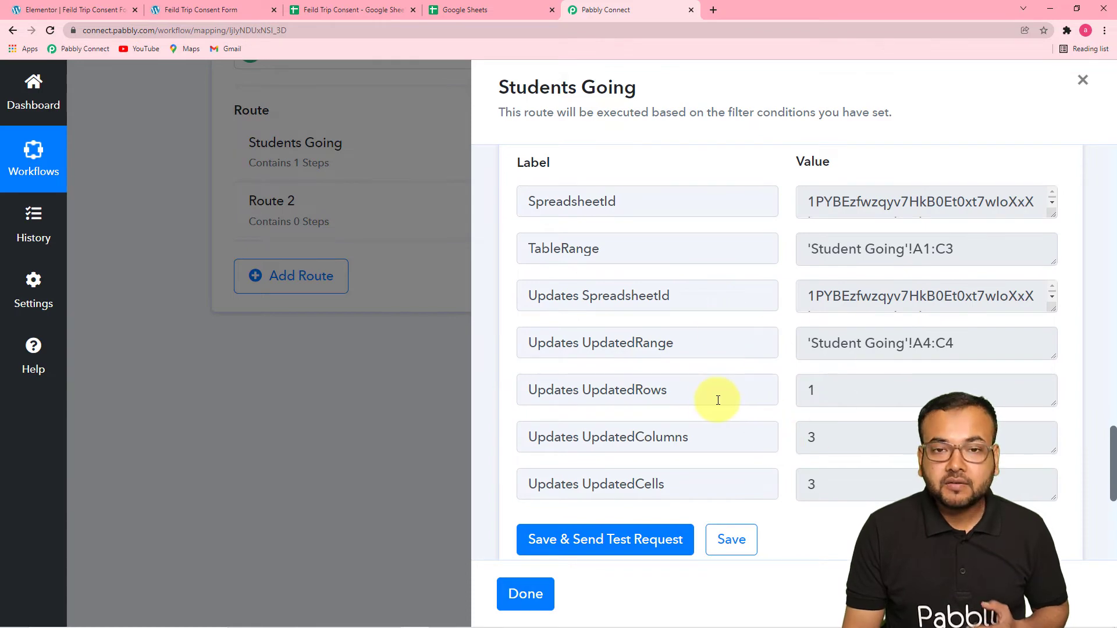
click(321, 10)
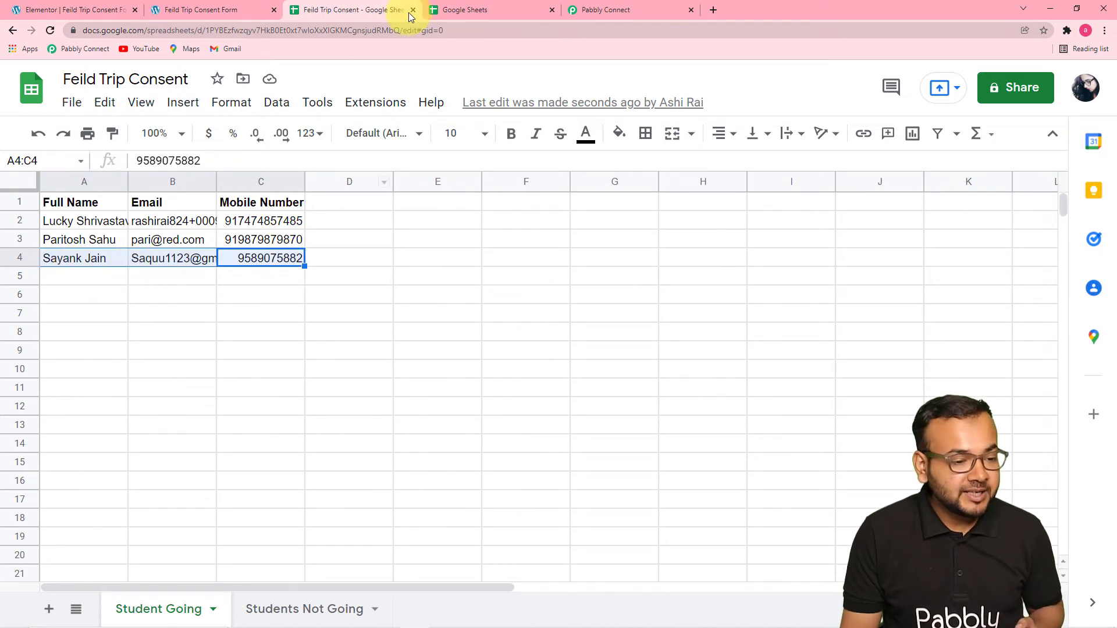
click(583, 16)
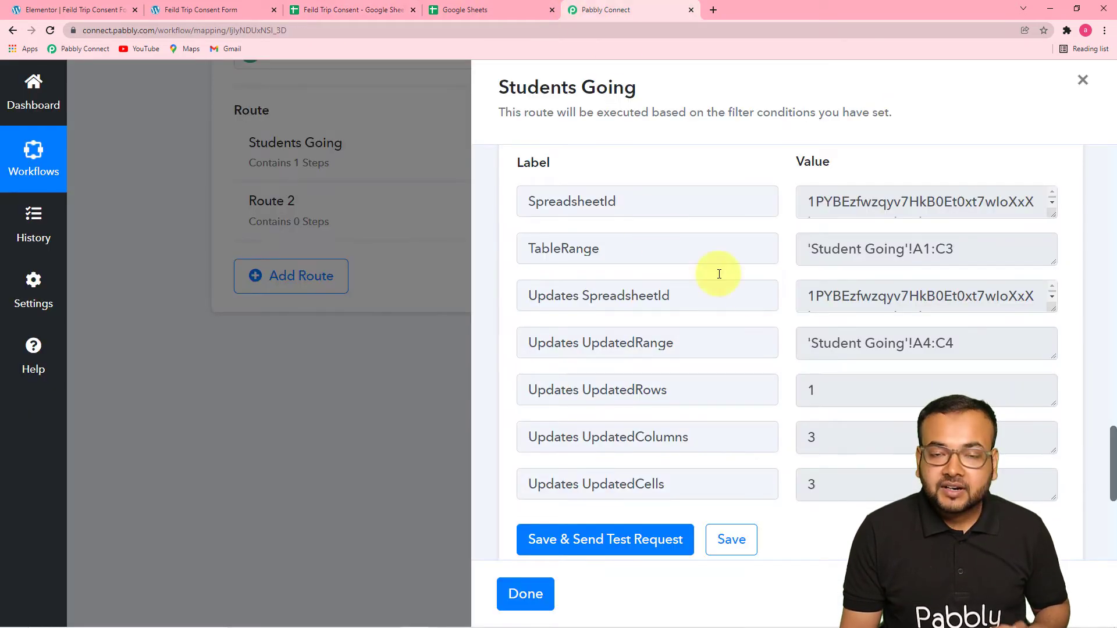
Save the Google Sheets action and finish editing the Students Going route.
scroll(776, 294, down, 1)
click(731, 481)
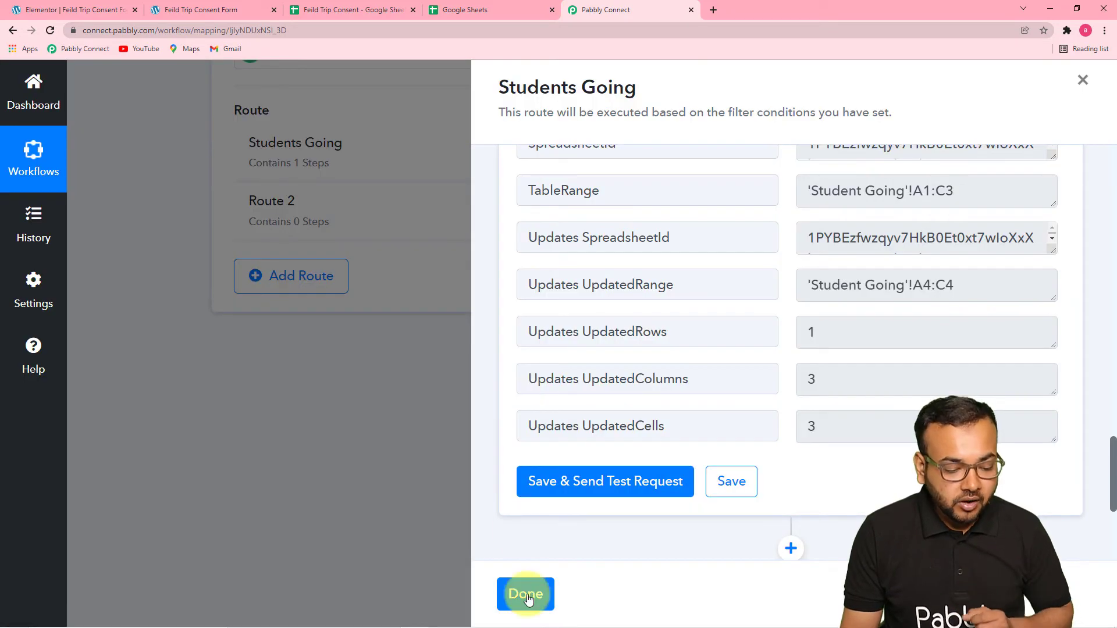
click(526, 594)
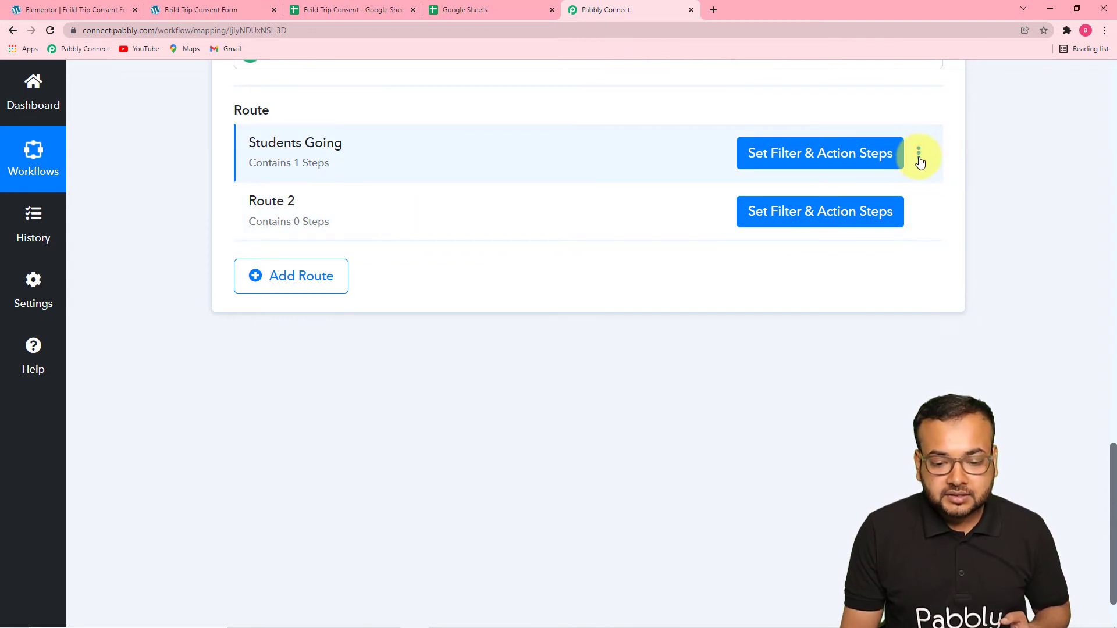
Clone the Students Going route and dismiss the confirmation message.
click(918, 156)
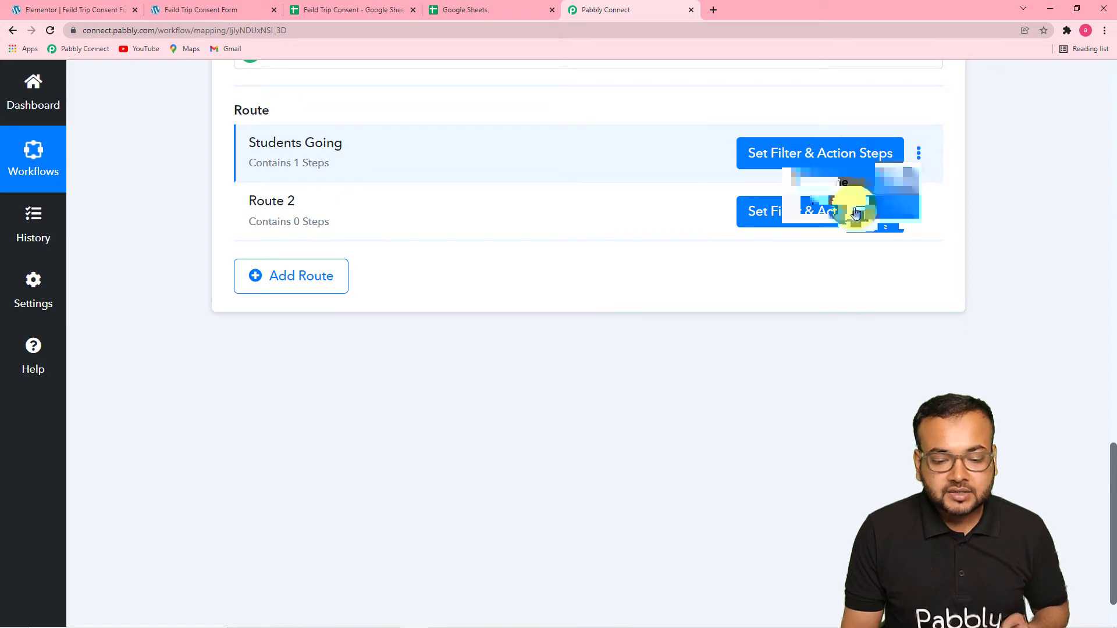
click(831, 210)
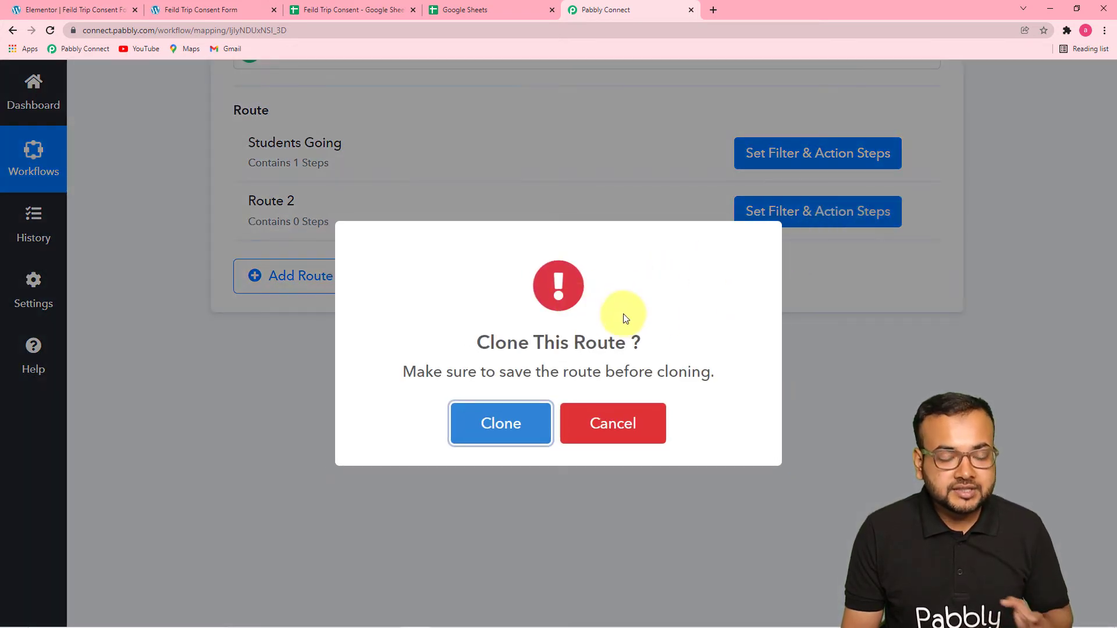
click(505, 424)
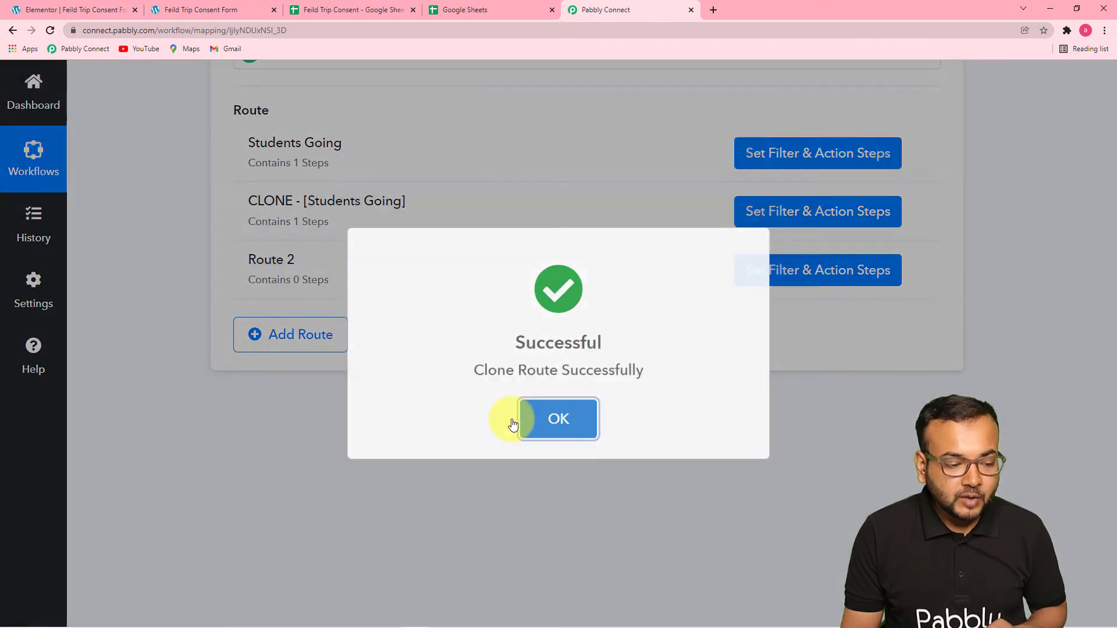
click(514, 424)
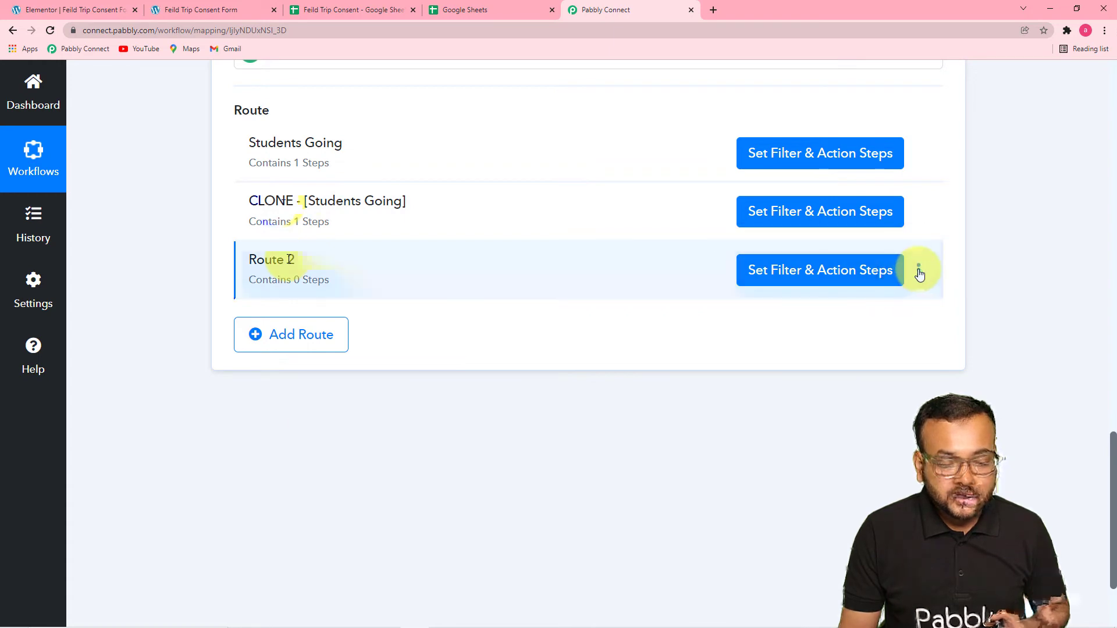
Delete the empty Route 2 from the router and dismiss the confirmation message.
click(918, 271)
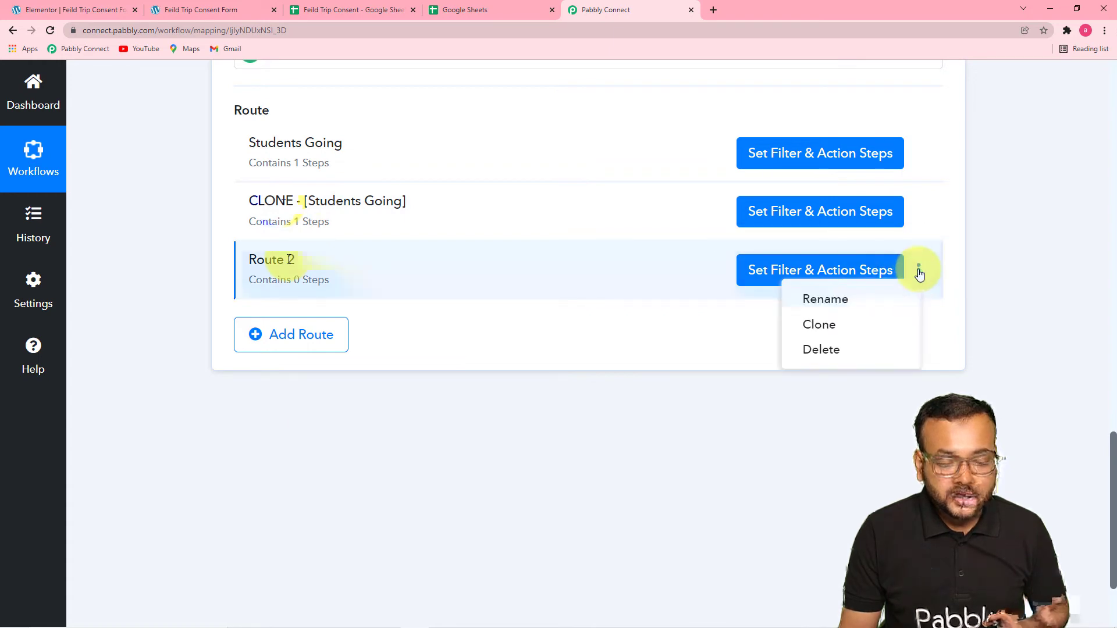
click(821, 350)
click(531, 424)
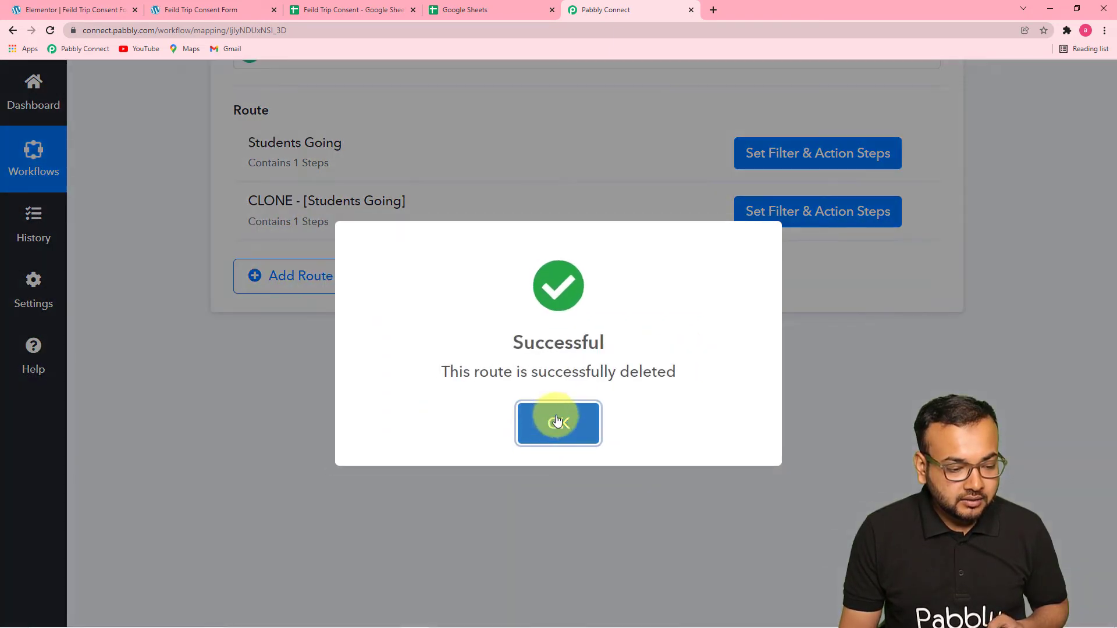
click(556, 421)
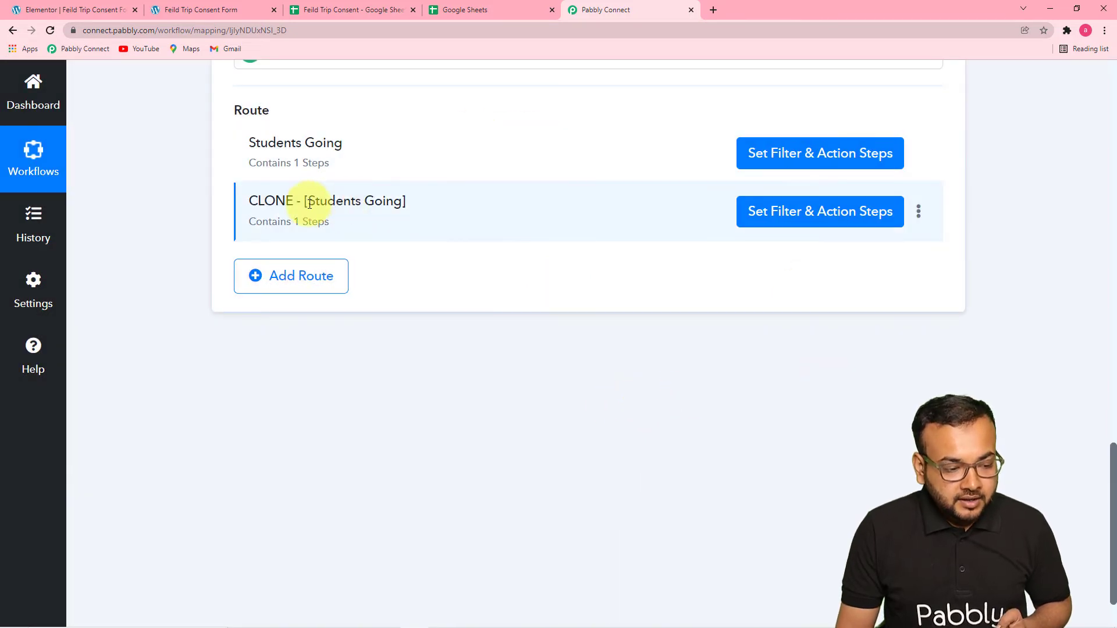
Rename the cloned Students Going route as "Students not going".
click(918, 211)
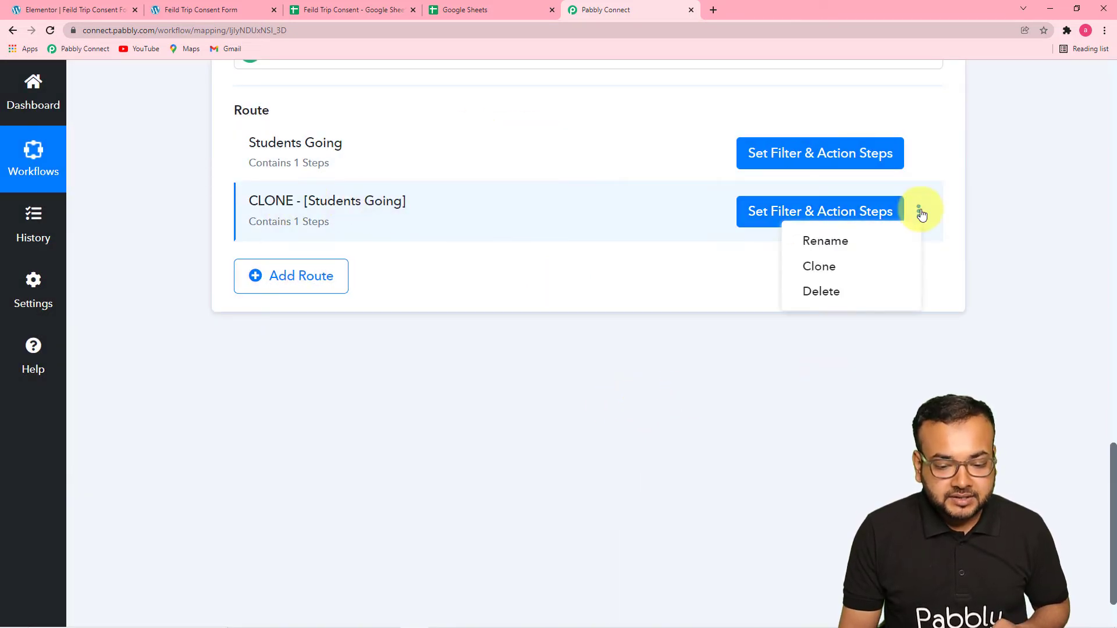
click(859, 242)
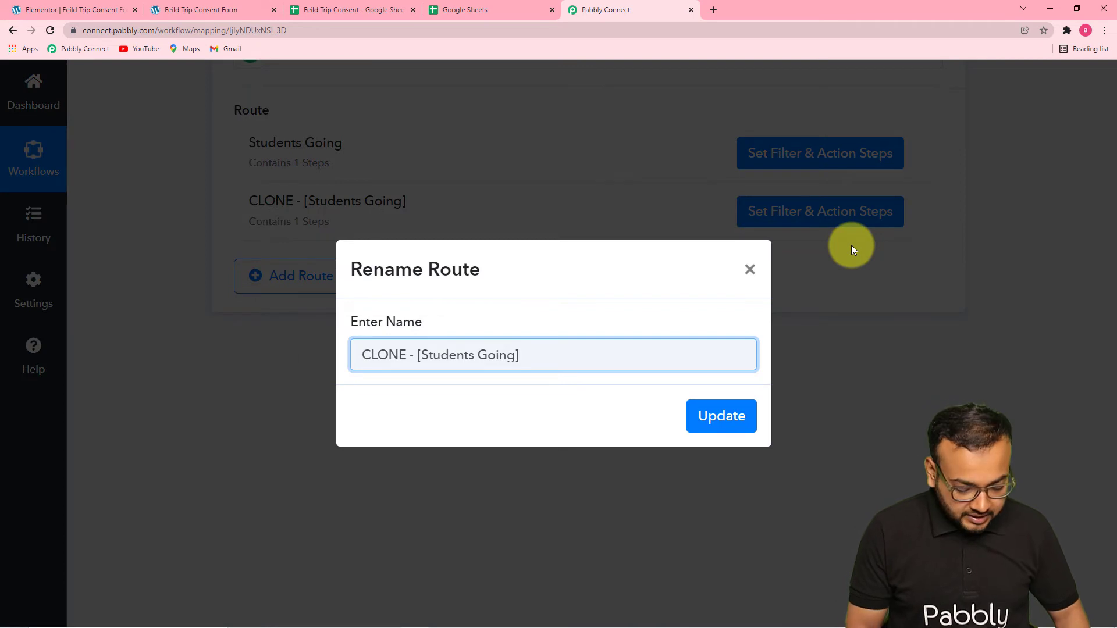
key(BackSpace)
key(BackSpace)
key(BackSpace)
key(BackSpace)
key(BackSpace)
key(BackSpace)
key(BackSpace)
key(BackSpace)
key(BackSpace)
key(BackSpace)
key(BackSpace)
key(BackSpace)
key(BackSpace)
key(BackSpace)
key(BackSpace)
key(BackSpace)
key(BackSpace)
key(BackSpace)
key(BackSpace)
key(BackSpace)
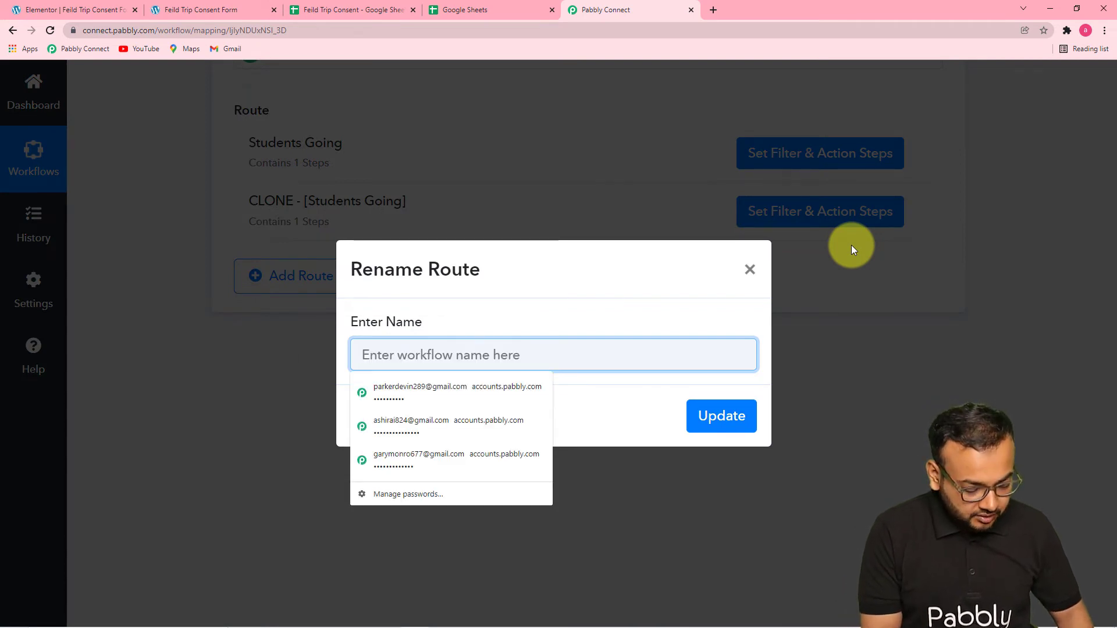
text(Students)
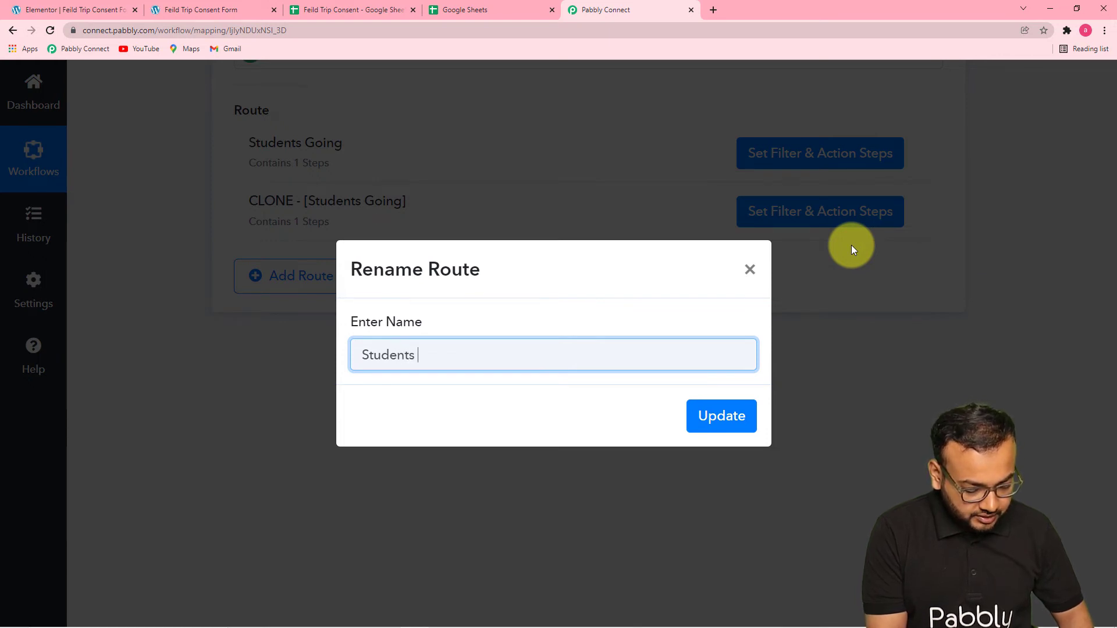
text(not go)
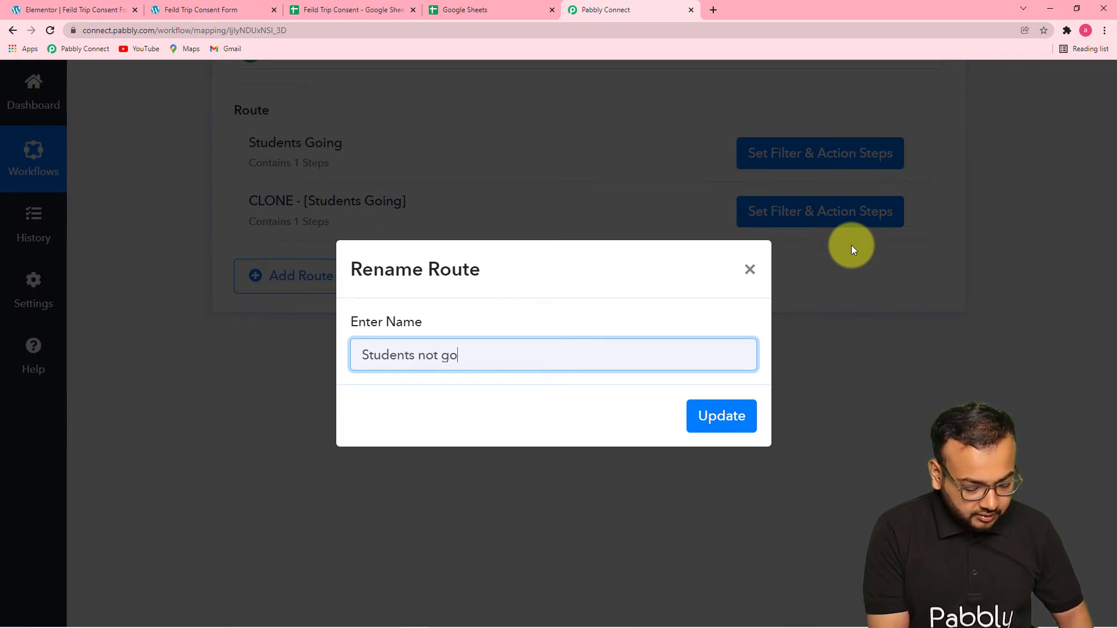
text(ing)
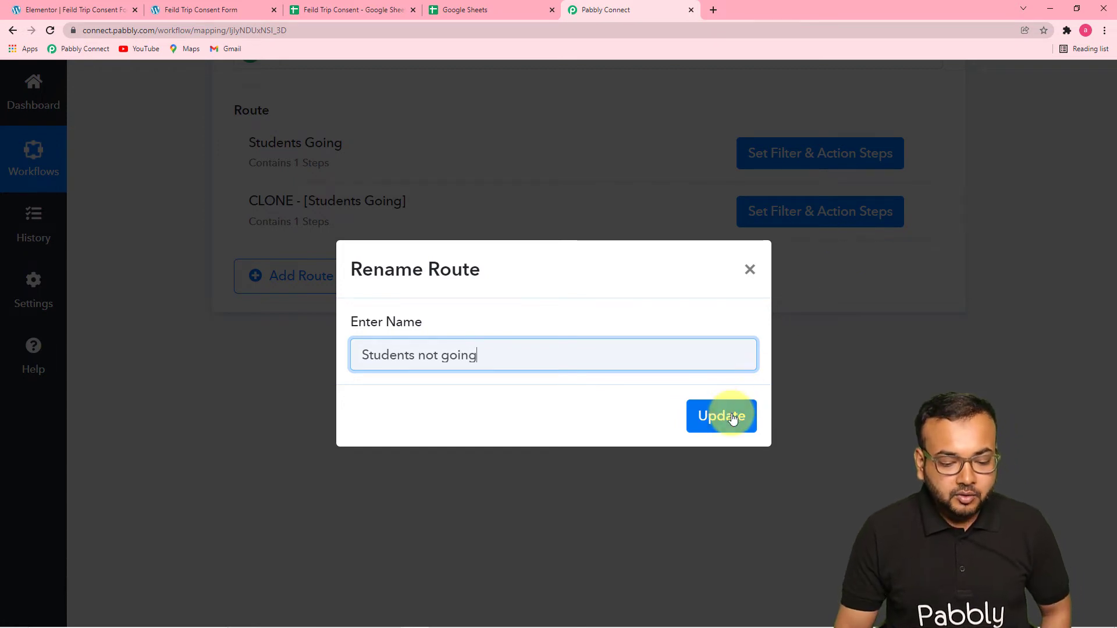
click(733, 418)
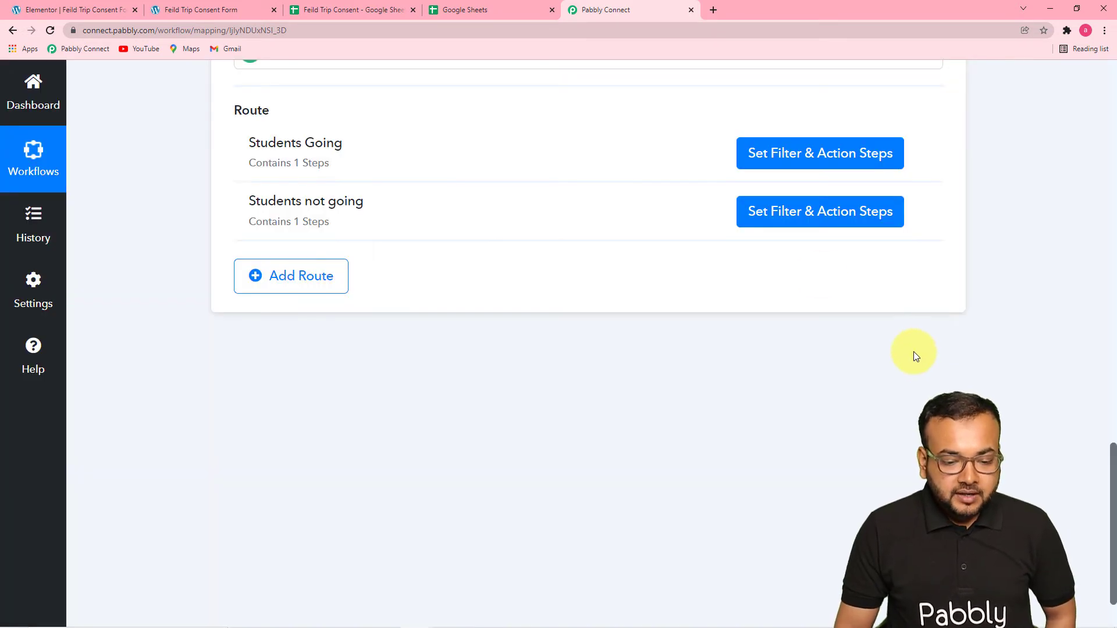
Open the filter of the Students not going route and copy the "Not Interested" choice text from the Feild Trip Consent Form page.
click(780, 215)
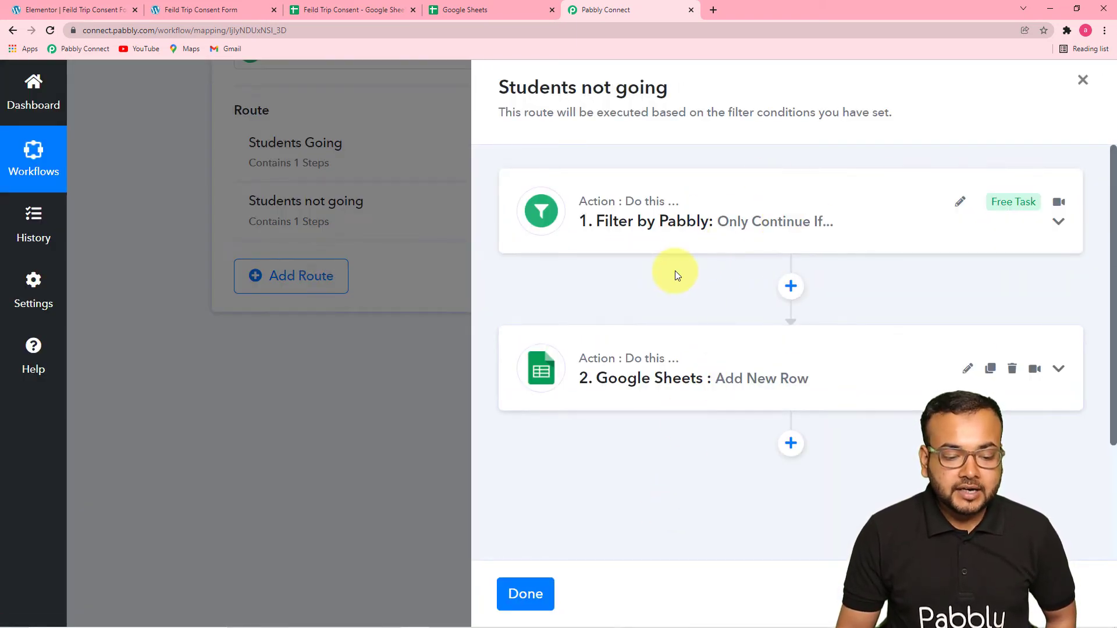
click(687, 239)
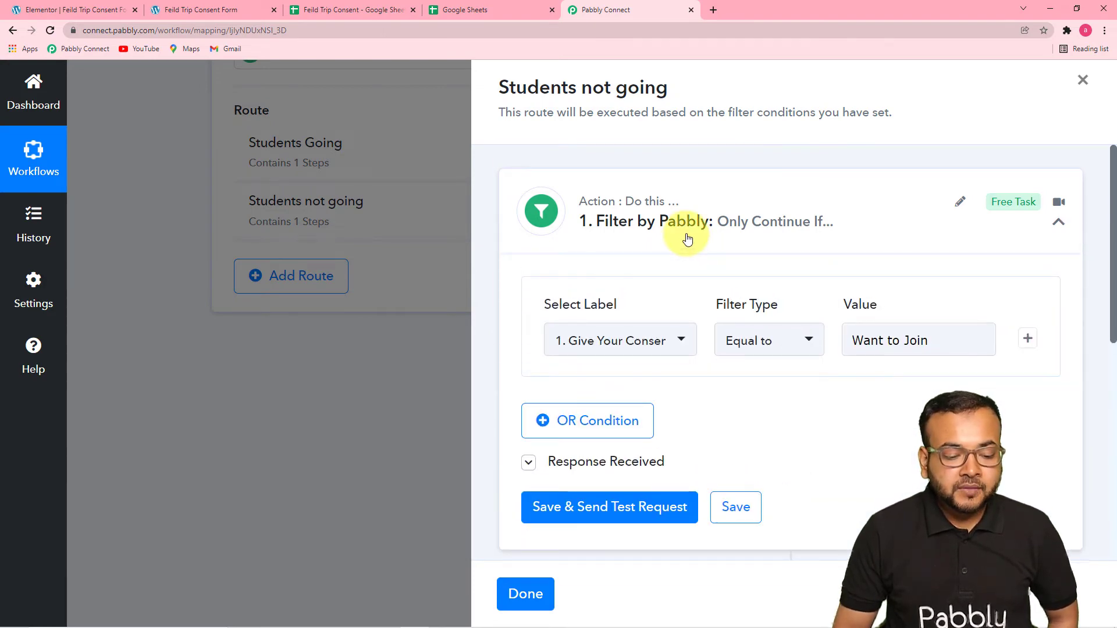
scroll(674, 235, down, 3)
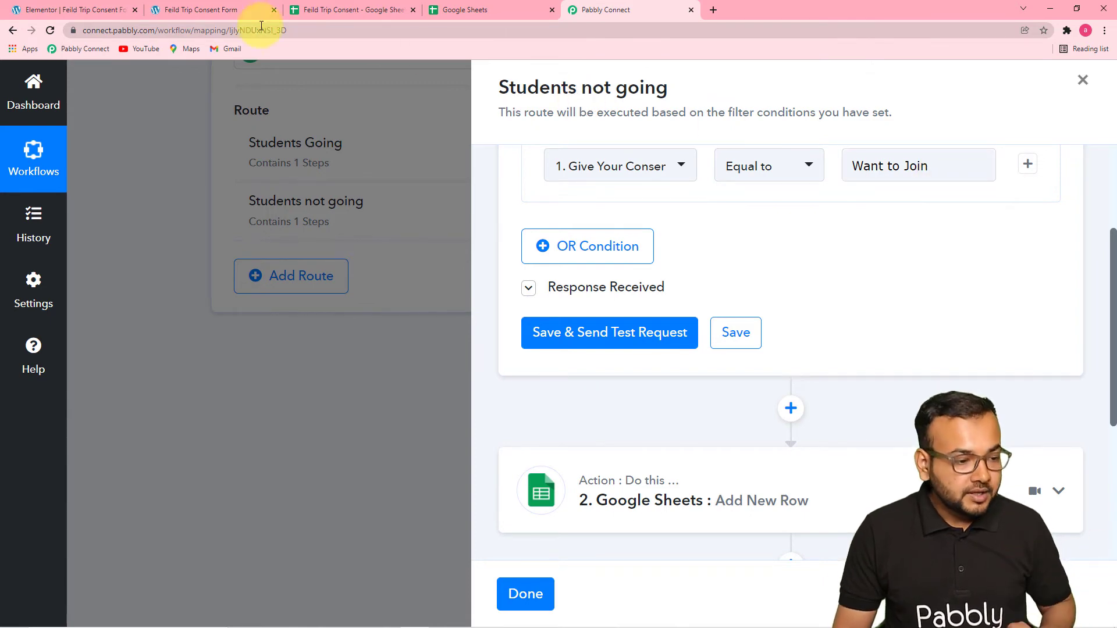
click(204, 10)
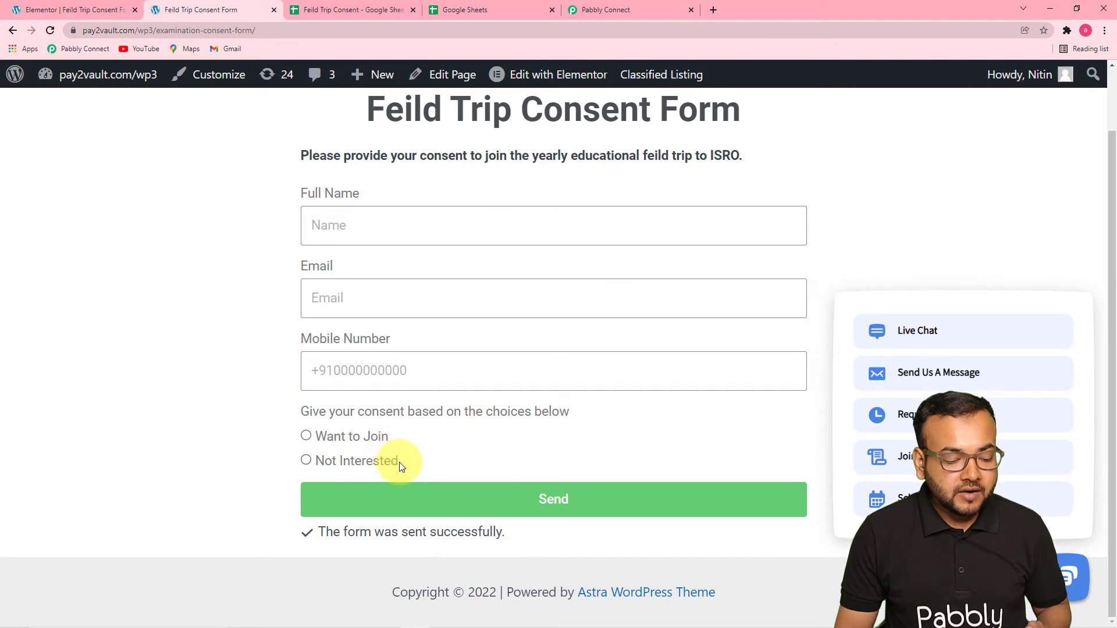
right_click(340, 457)
click(352, 464)
Return to Pabbly Connect, replace the filter condition's value with "Not Interested", and save the filter.
click(605, 10)
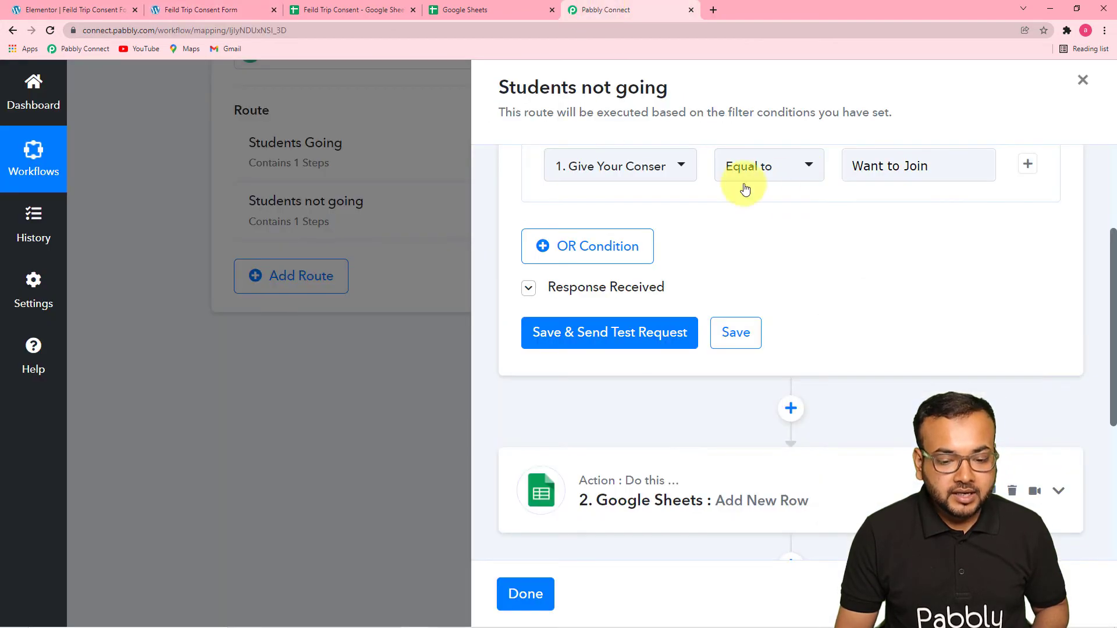
drag(942, 167, 853, 166)
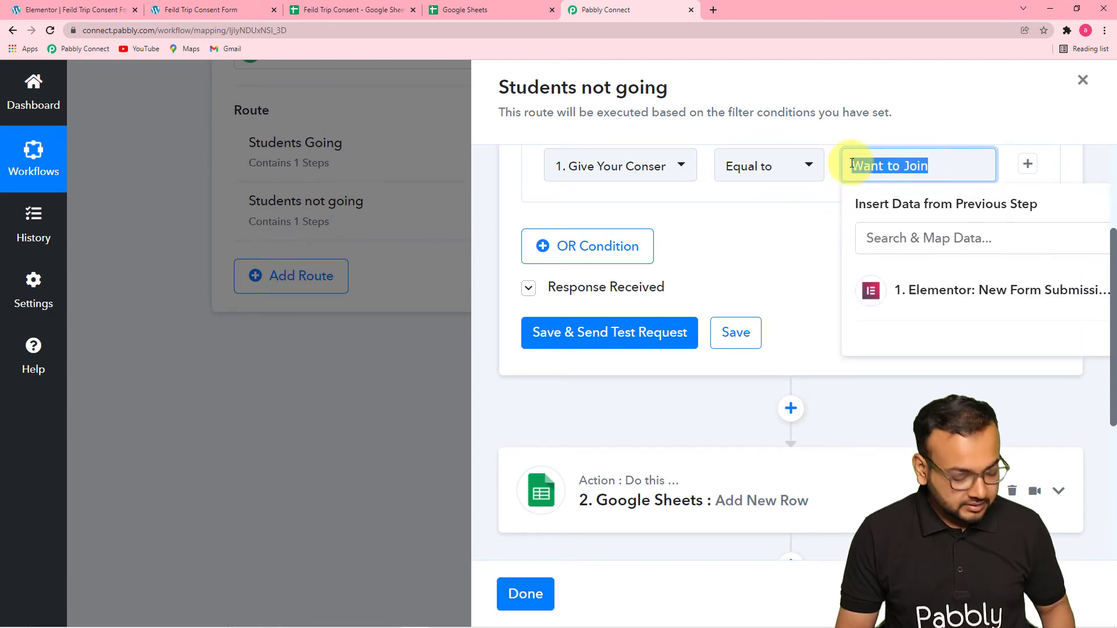
text(Not Interested)
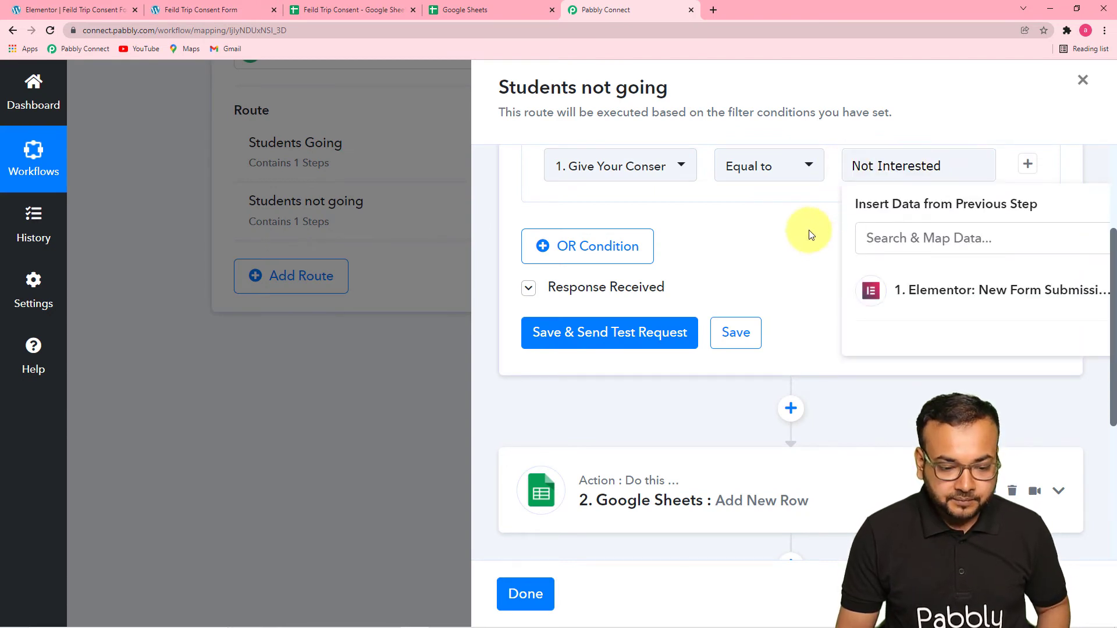
click(812, 235)
scroll(812, 235, down, 1)
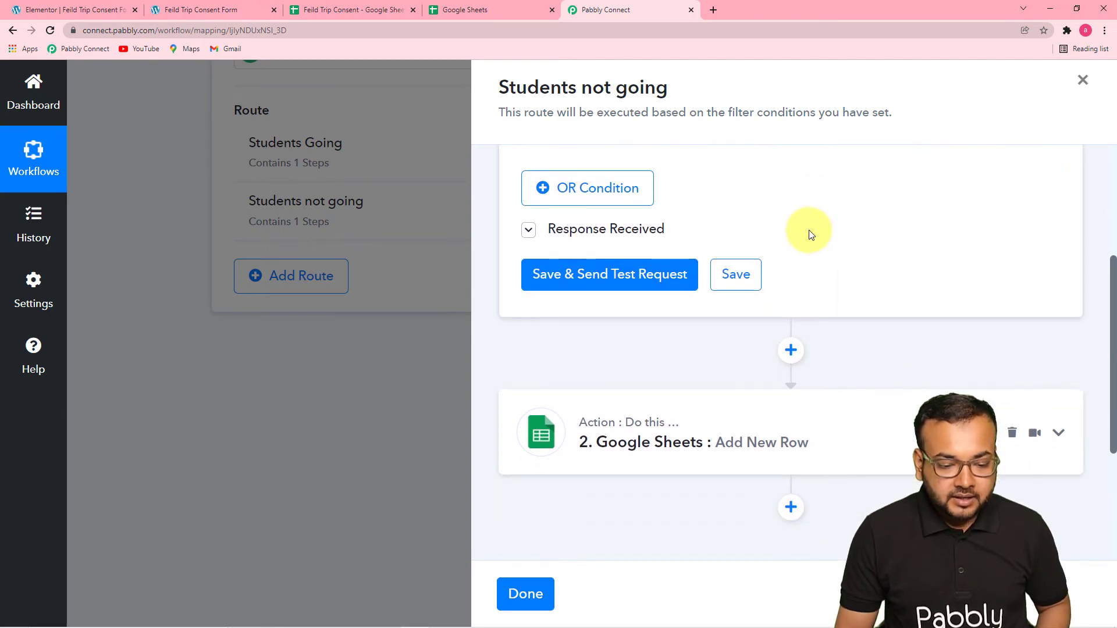
click(740, 285)
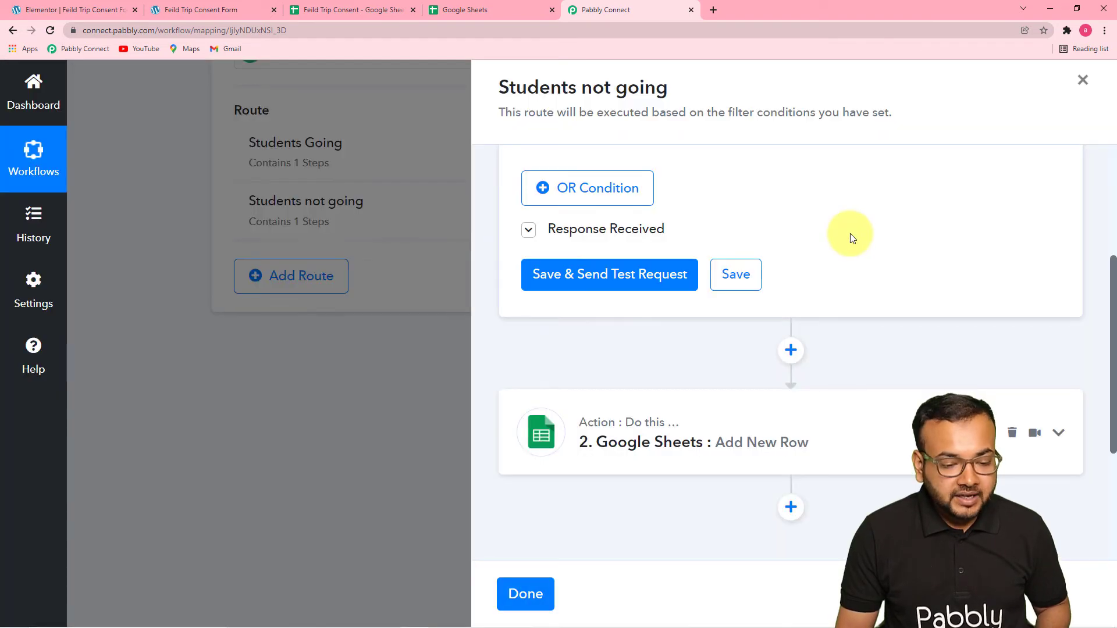
Open the route's Google Sheets action, refresh its list of sheets, and select the Students Not Going sheet as the destination.
click(815, 264)
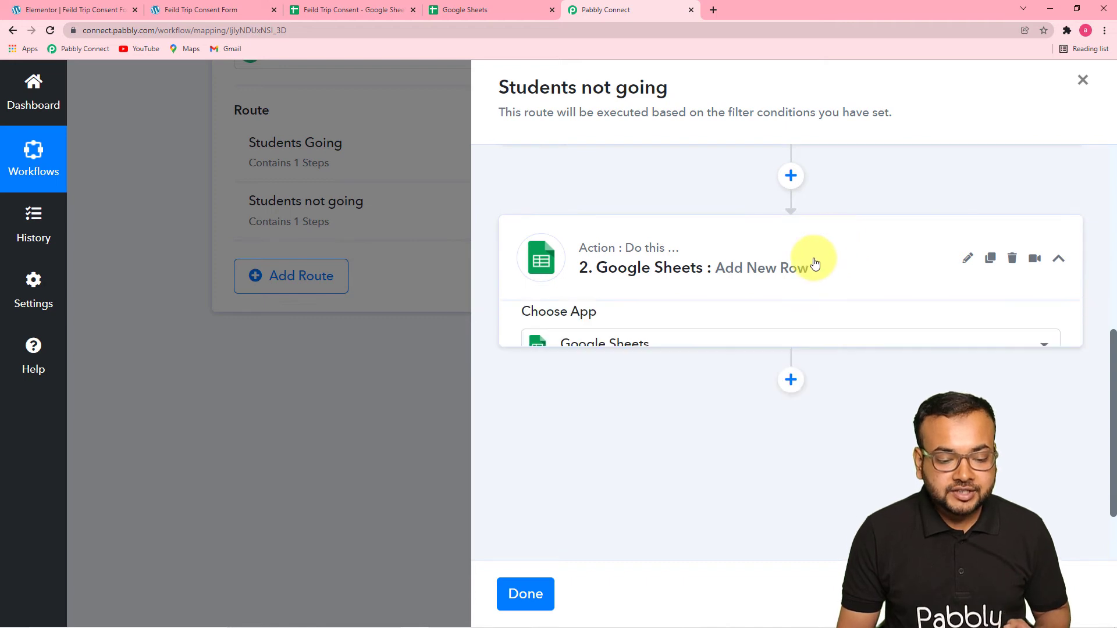
scroll(815, 264, down, 4)
scroll(814, 264, down, 1)
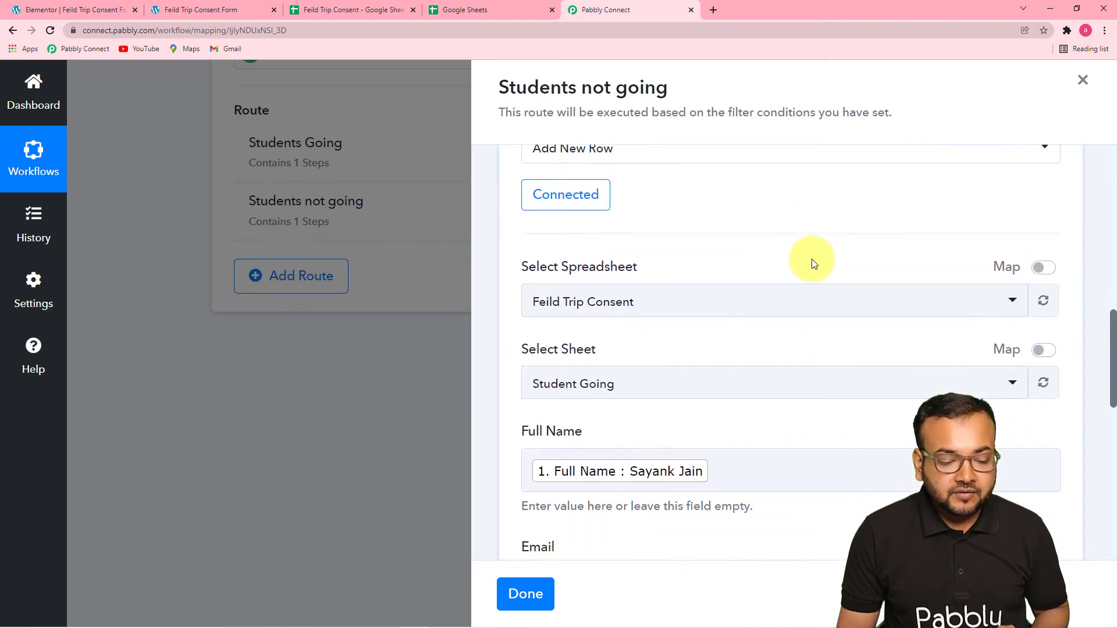
scroll(776, 271, down, 1)
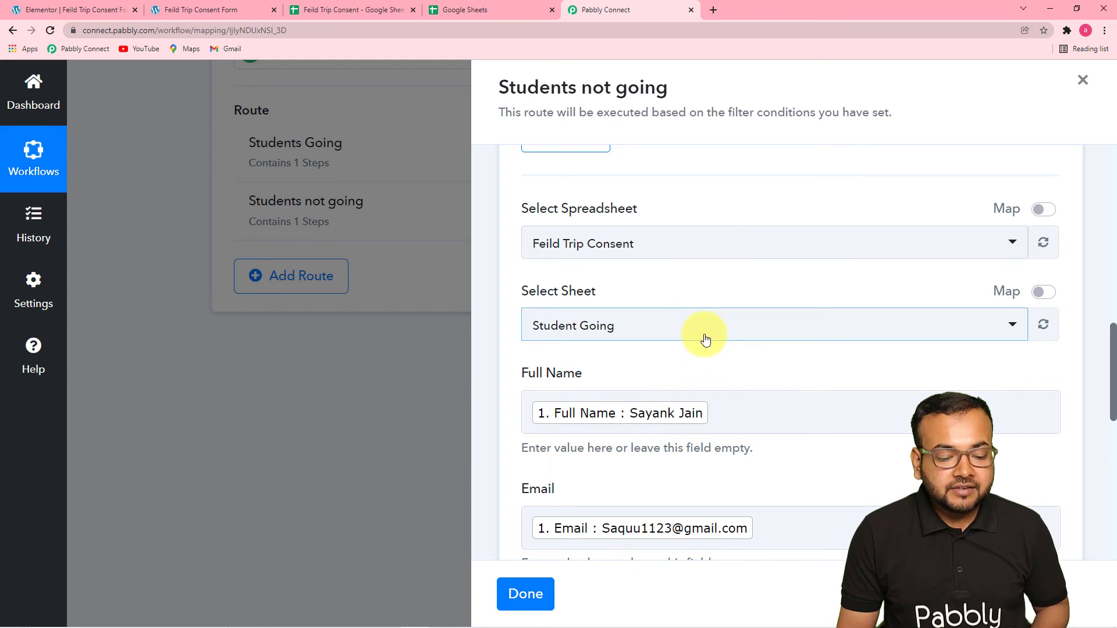
scroll(693, 358, up, 1)
click(681, 385)
scroll(715, 349, down, 3)
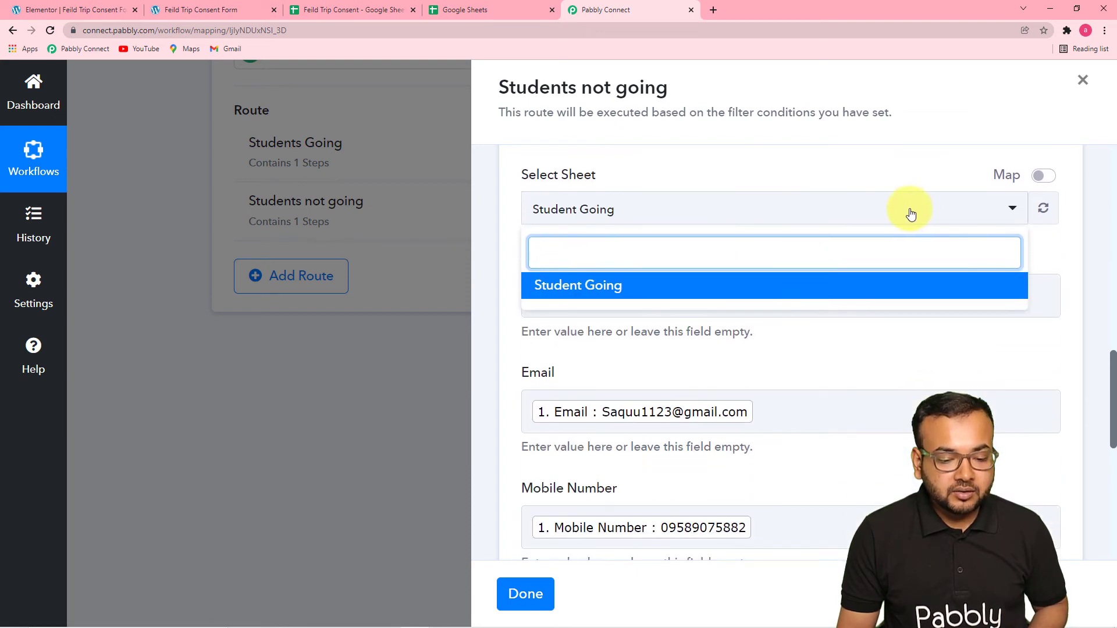
click(1043, 208)
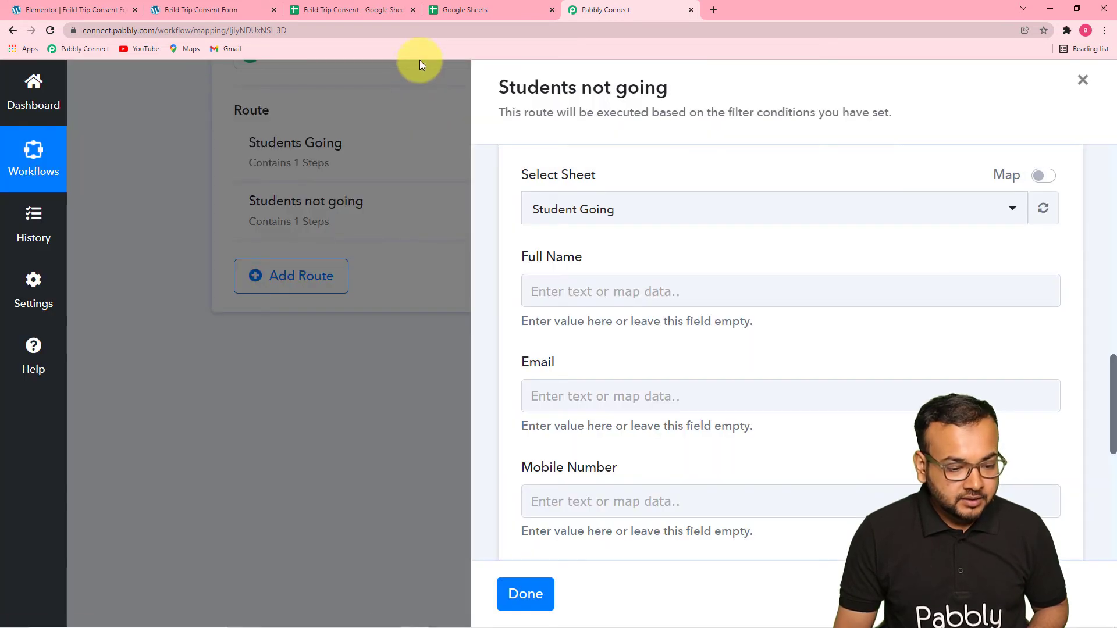
click(1012, 211)
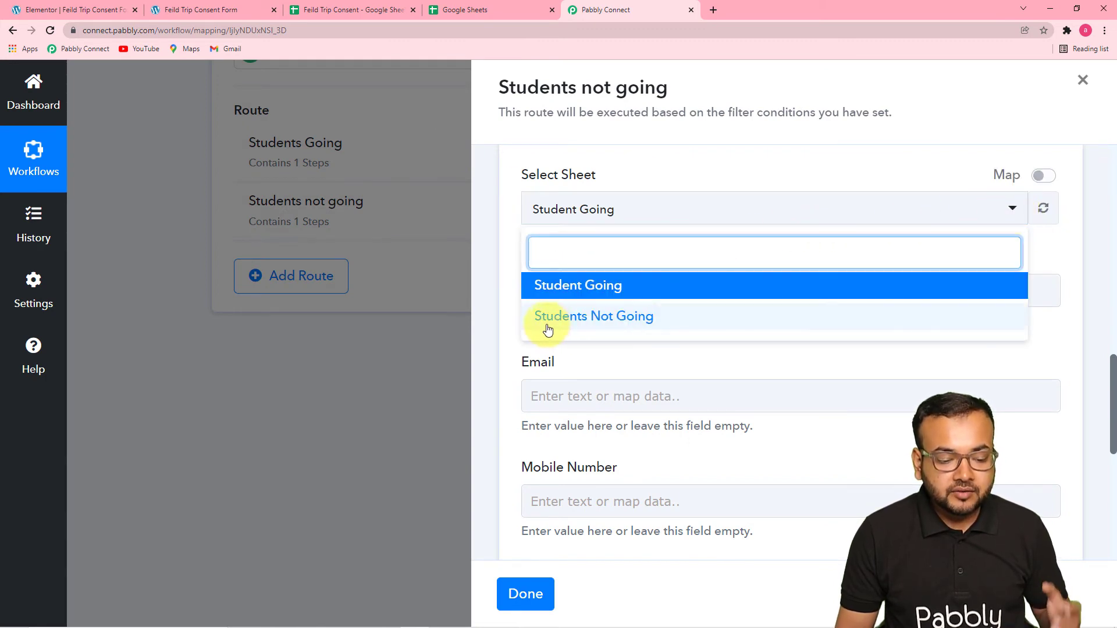
click(594, 317)
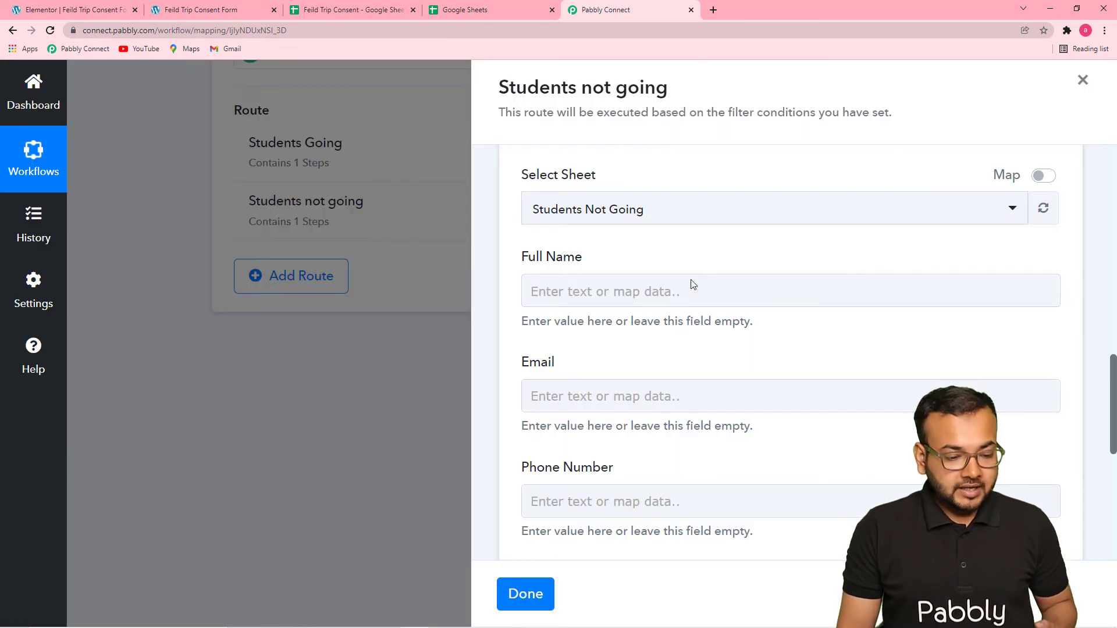
Review the action's column fields, compare them with the Students Not Going sheet's headers in Google Sheets, and return to Pabbly Connect.
scroll(686, 283, down, 2)
scroll(616, 239, up, 1)
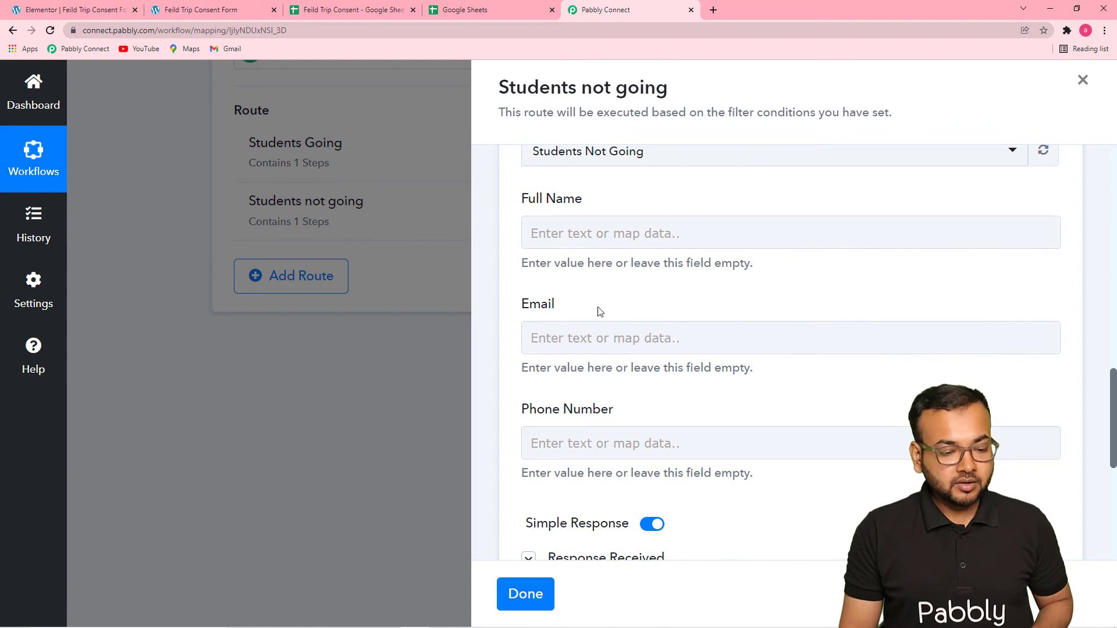
scroll(572, 359, up, 1)
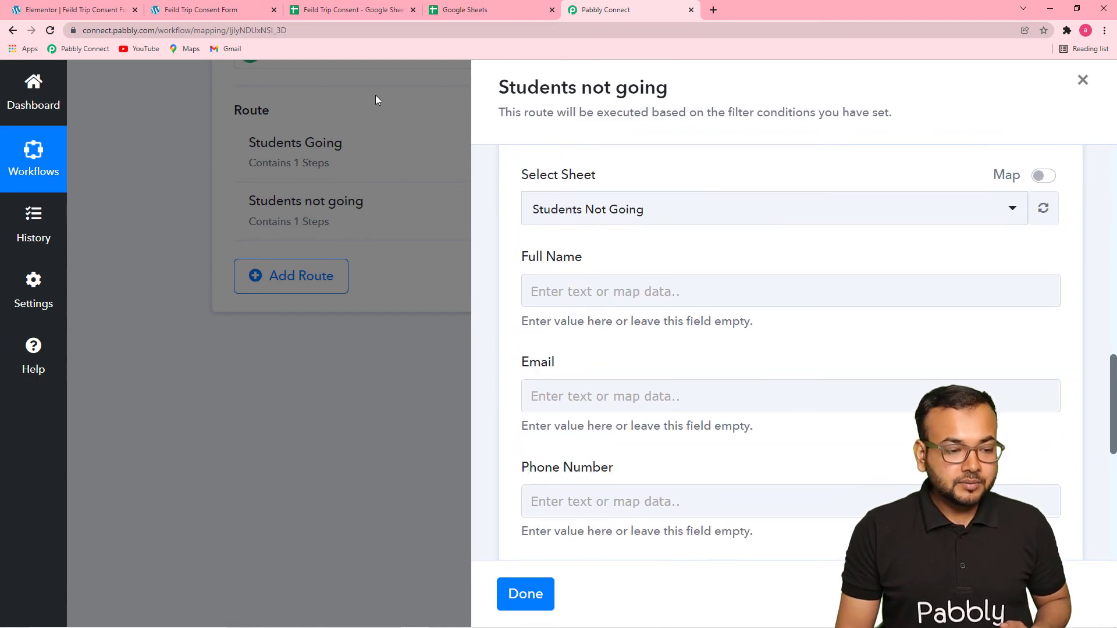
click(372, 12)
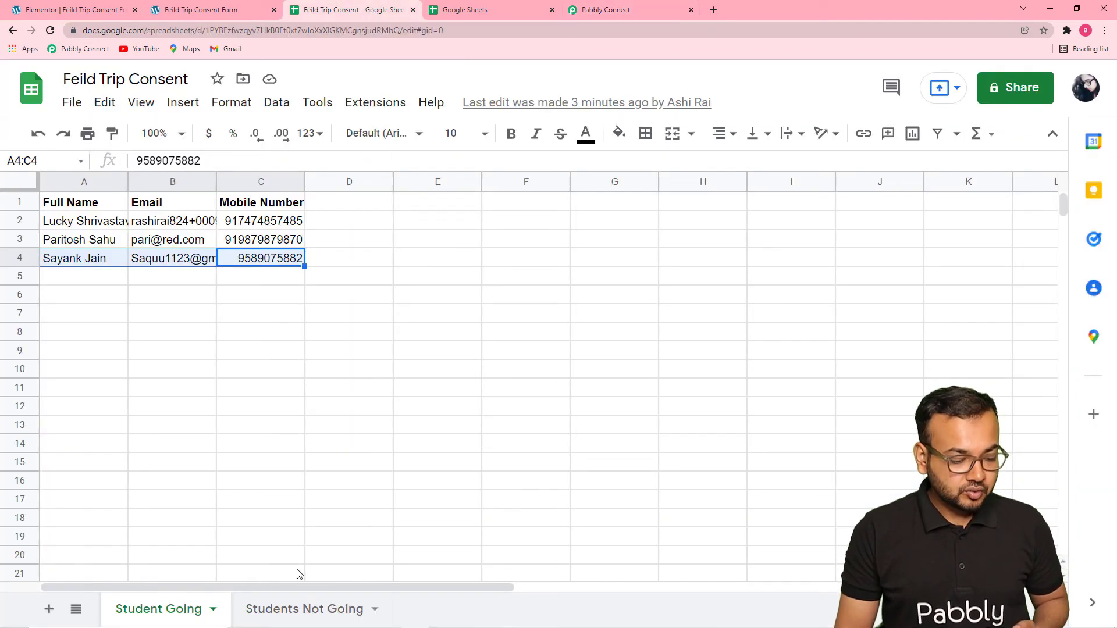
click(290, 614)
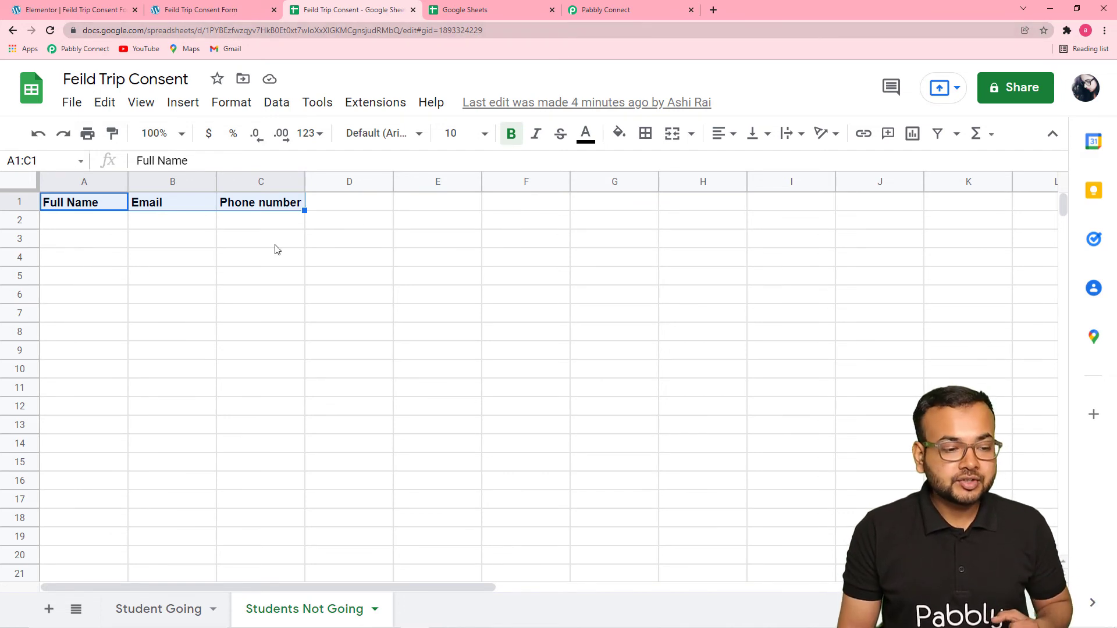
click(603, 12)
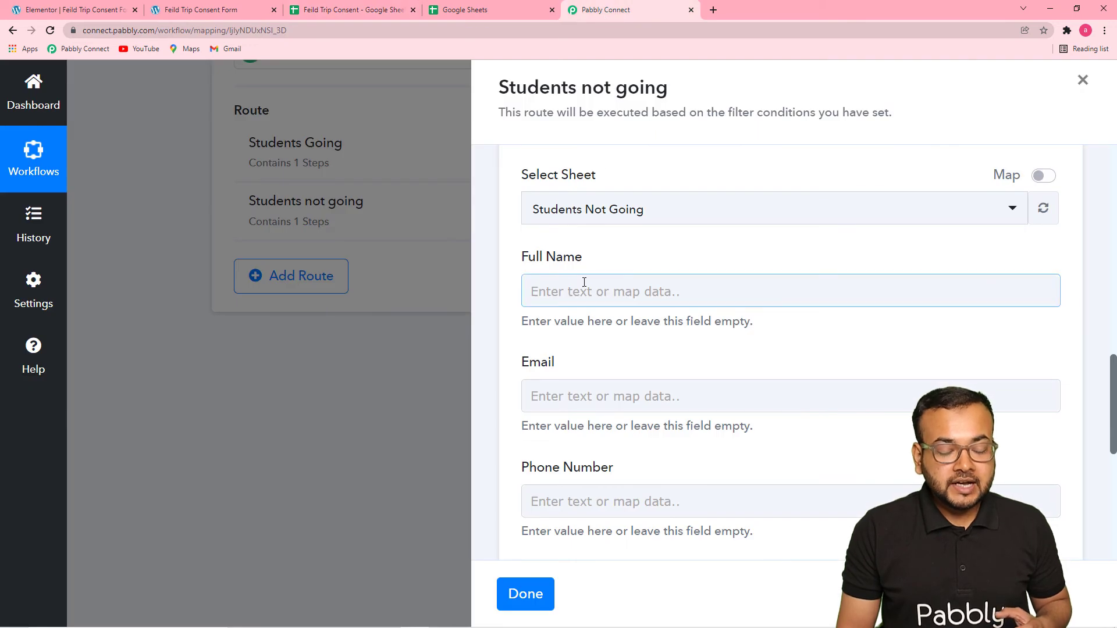
Compare the Google Sheets action's column fields with the entries on the Feild Trip Consent Form page, and return to Pabbly Connect.
scroll(593, 282, down, 1)
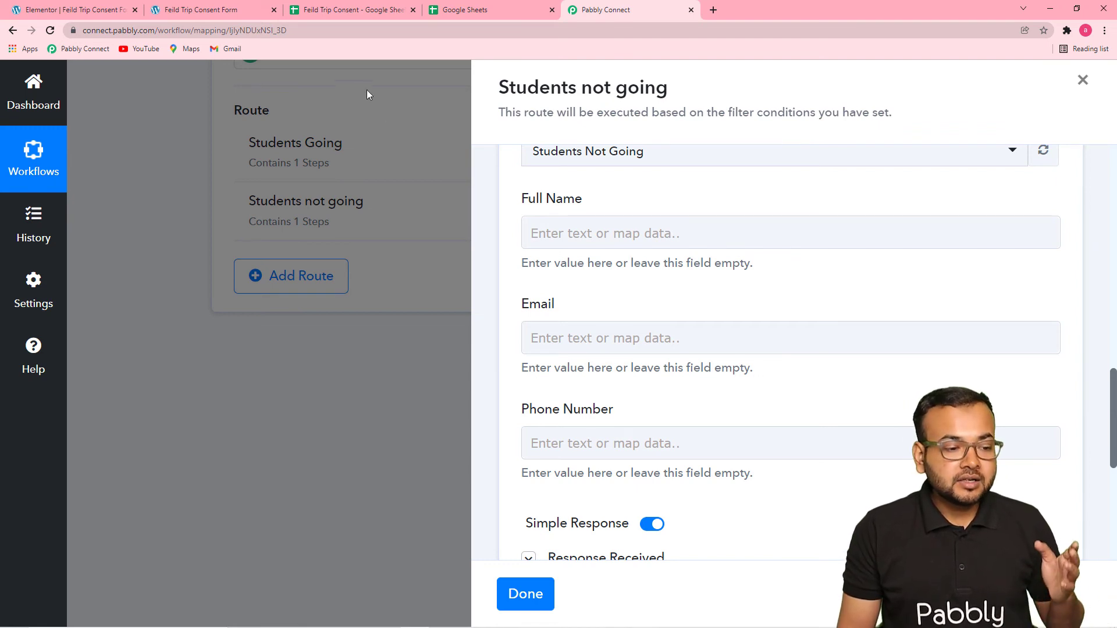
click(215, 10)
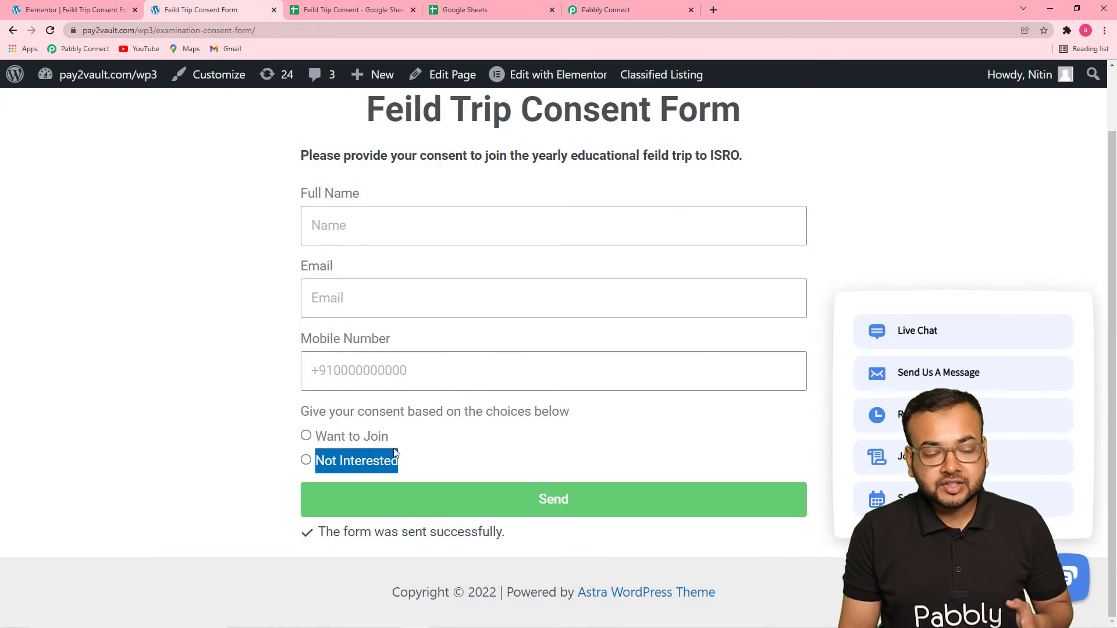
click(604, 10)
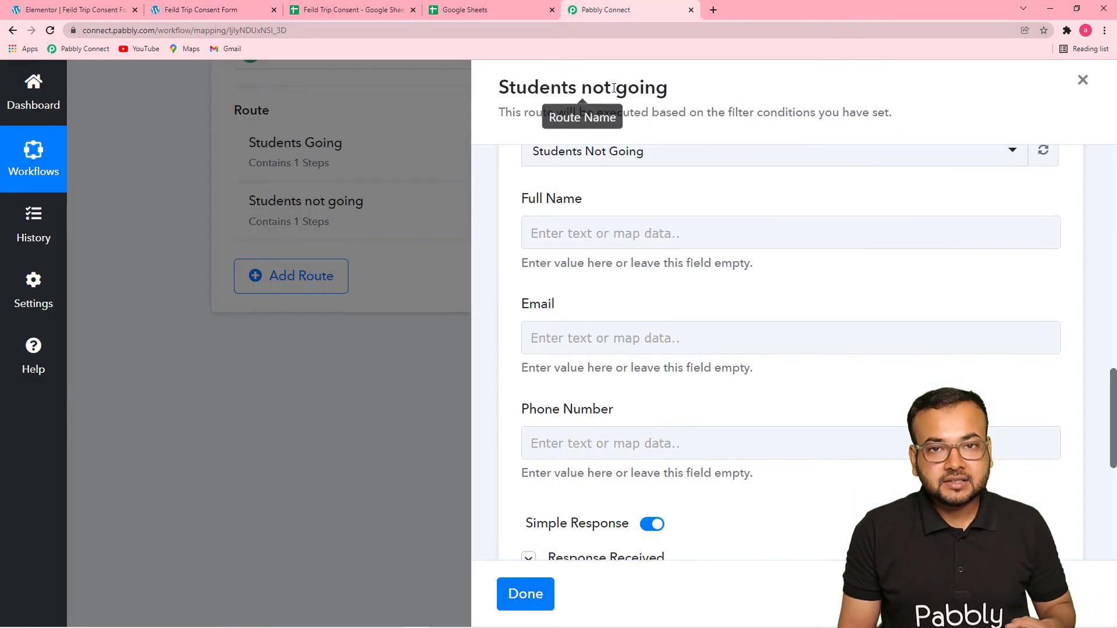
click(619, 227)
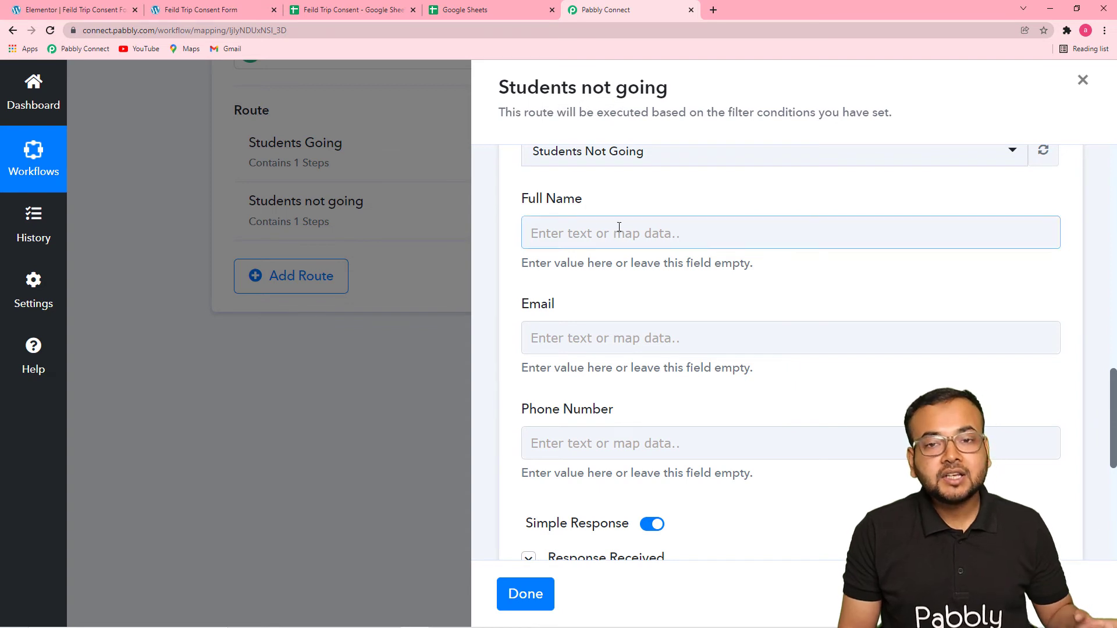
click(633, 284)
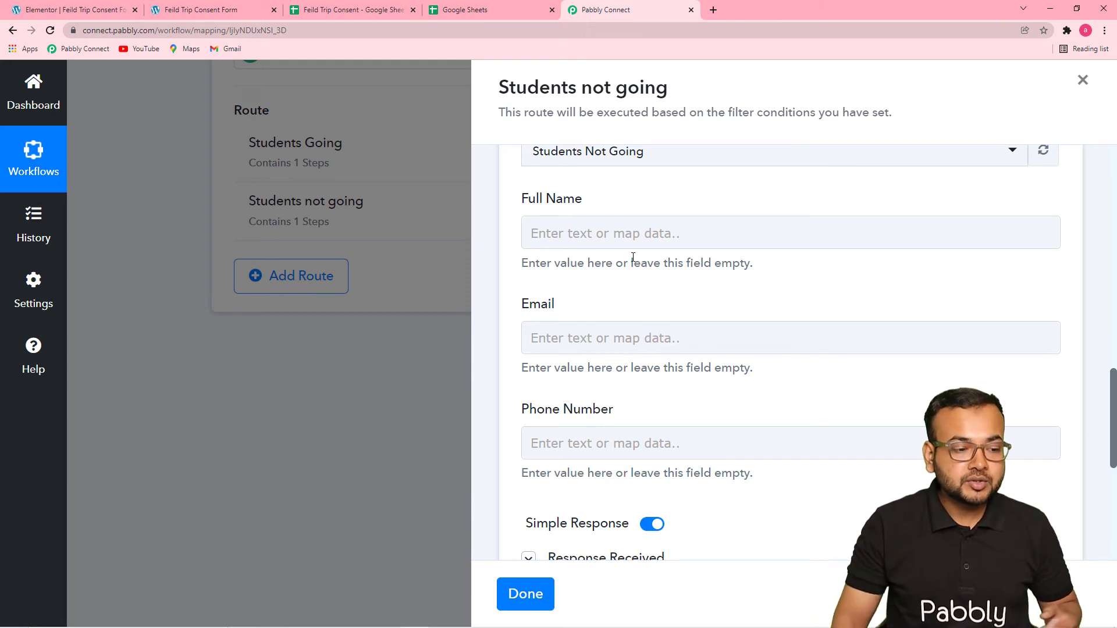
click(196, 10)
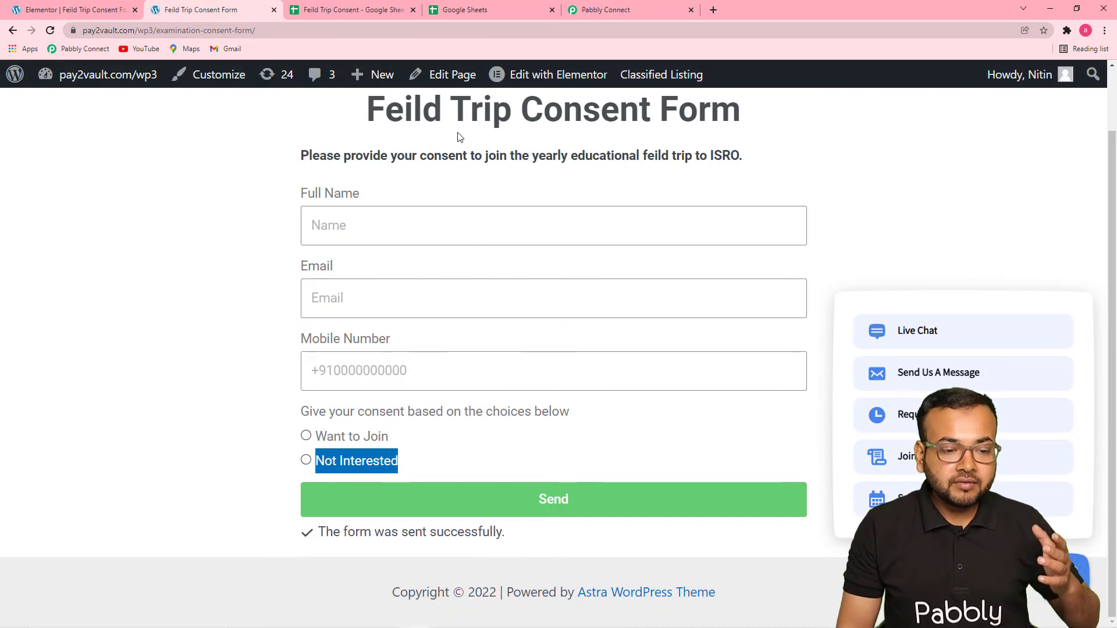
click(599, 10)
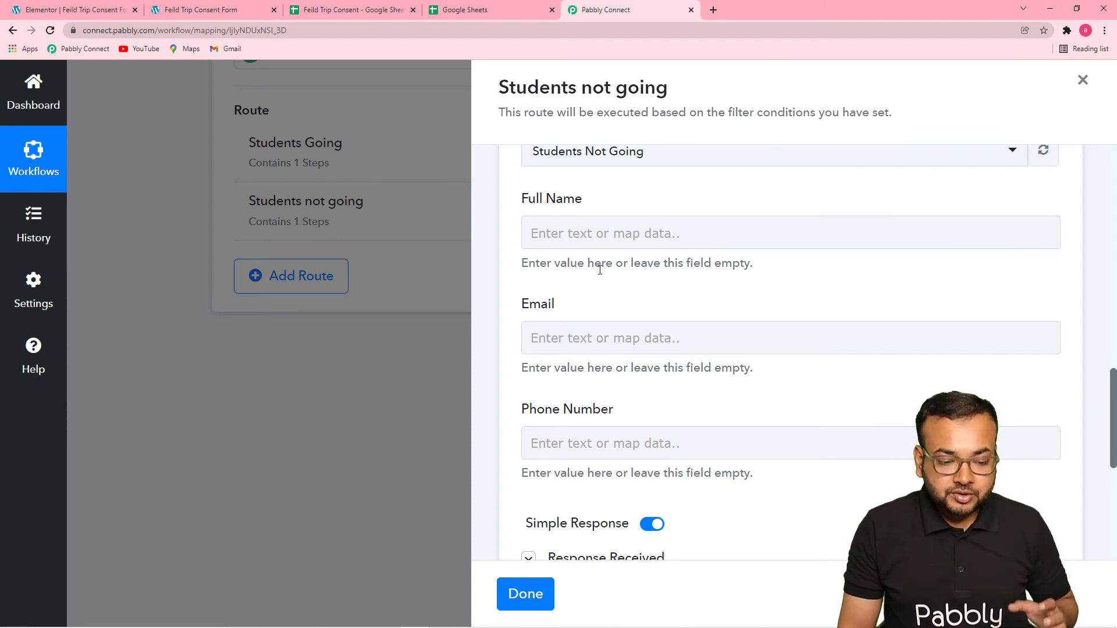
Map the Full Name column of the Google Sheets action to the full name from the Elementor form submission.
scroll(600, 268, down, 3)
scroll(599, 269, up, 2)
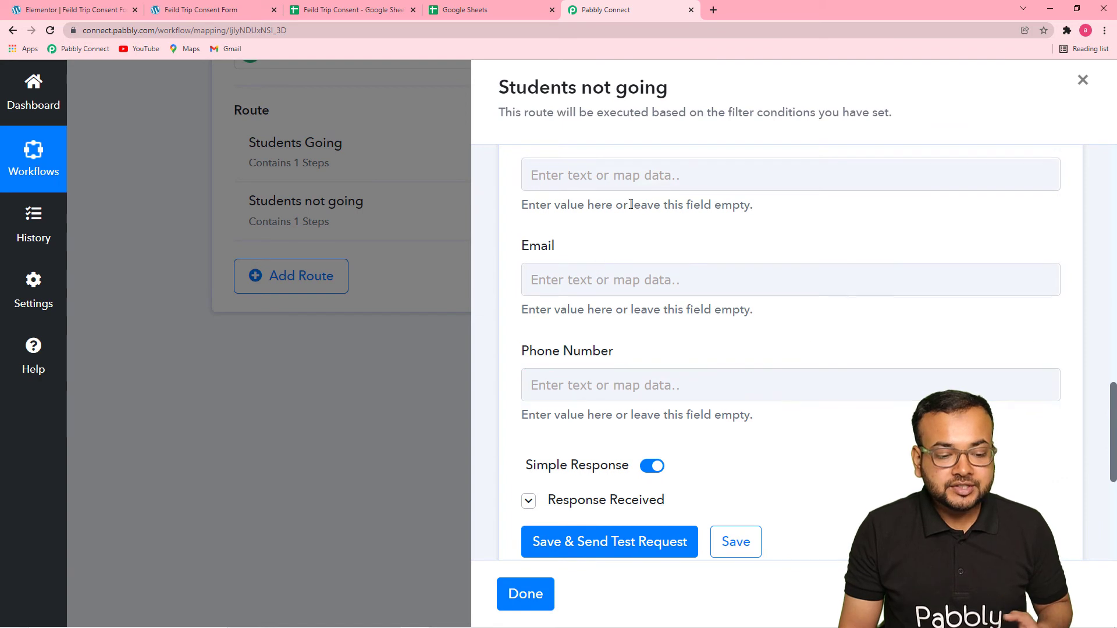
click(637, 175)
scroll(637, 177, up, 2)
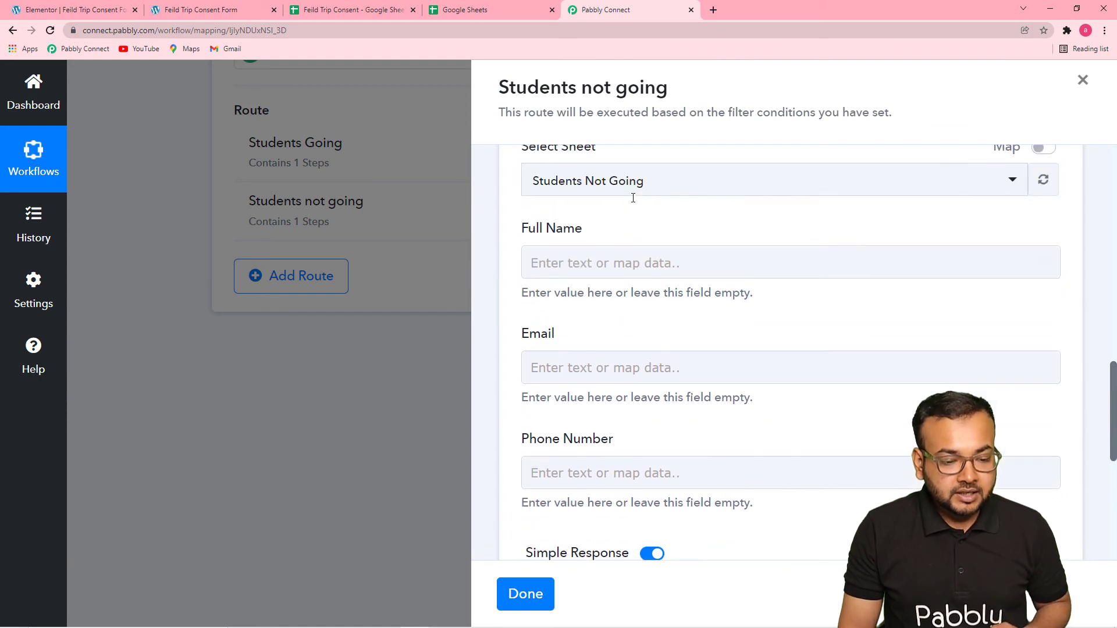
scroll(610, 256, down, 2)
click(620, 176)
scroll(605, 247, down, 2)
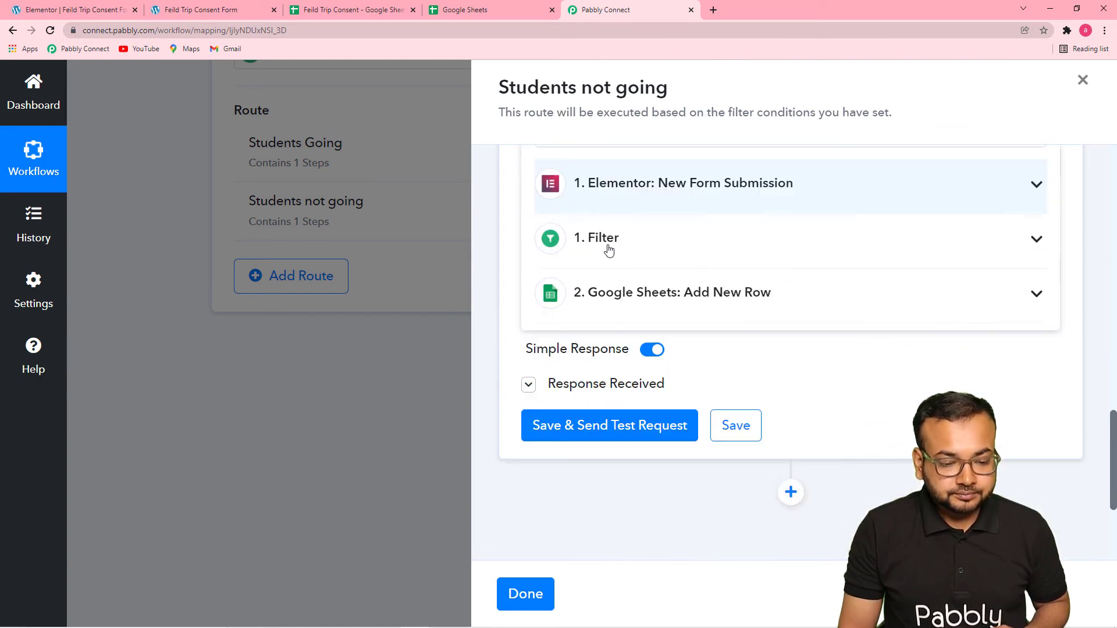
click(635, 208)
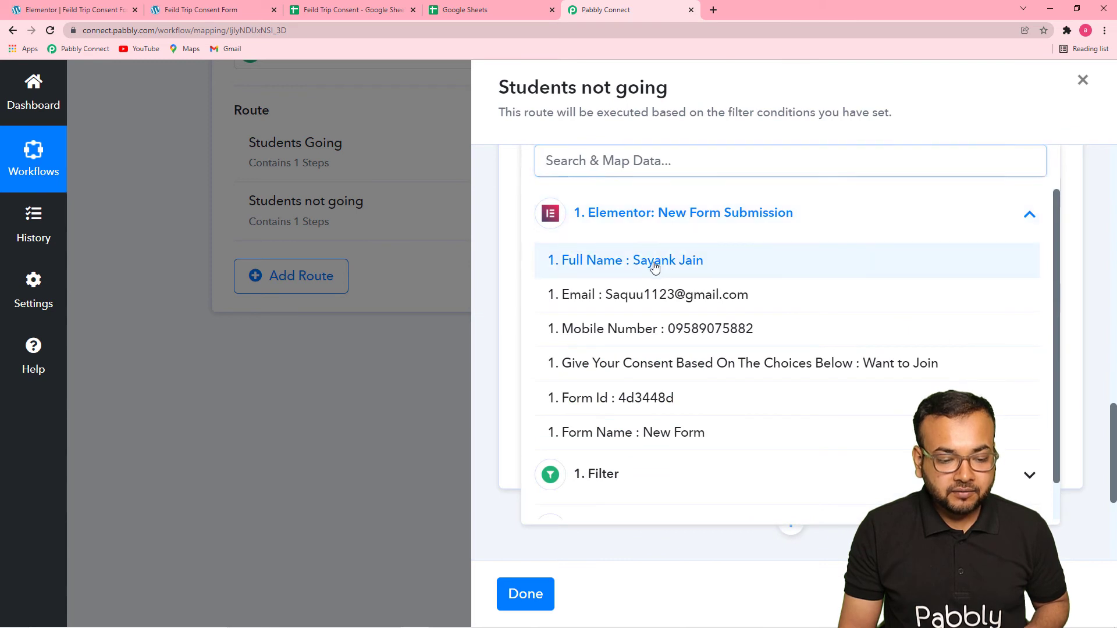
click(655, 267)
Map the Email column to the email from the Elementor form submission.
click(560, 204)
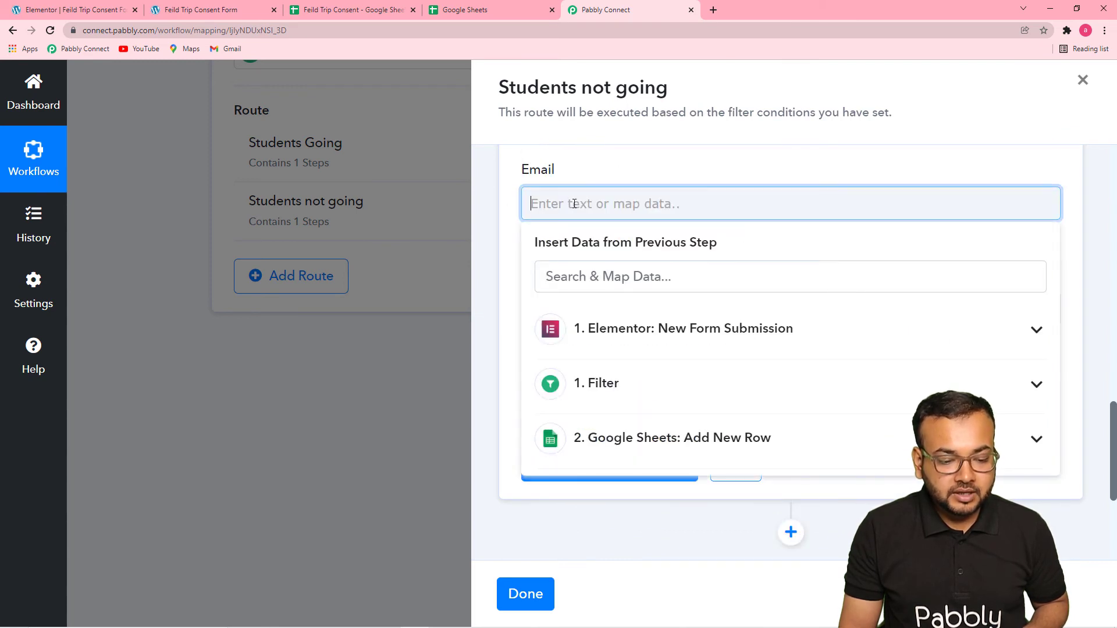
click(608, 328)
click(640, 413)
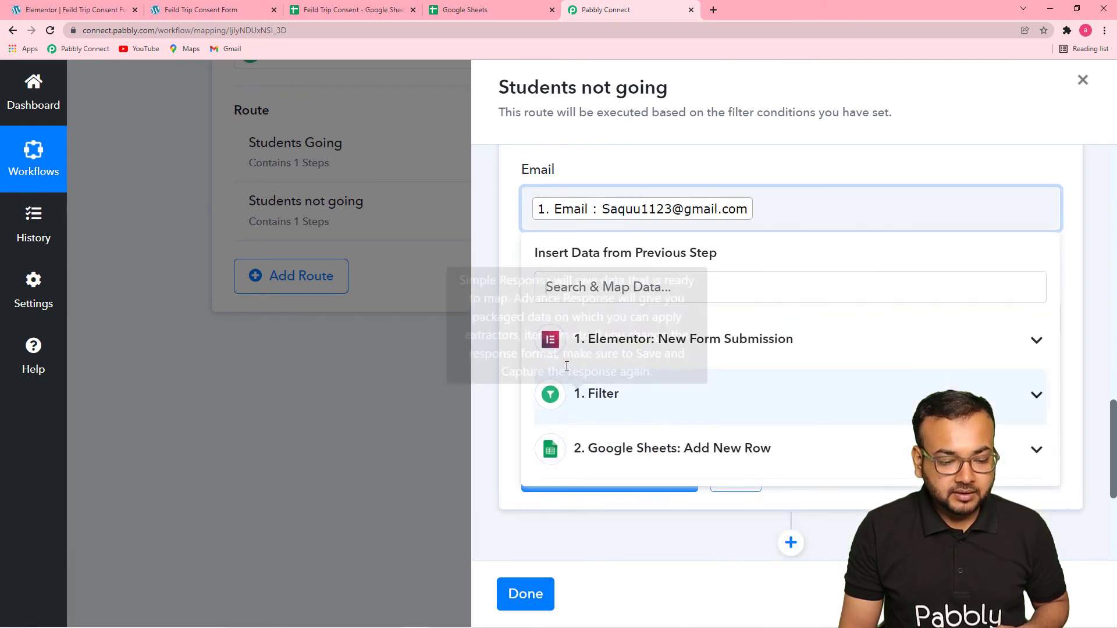
click(513, 291)
scroll(514, 292, down, 2)
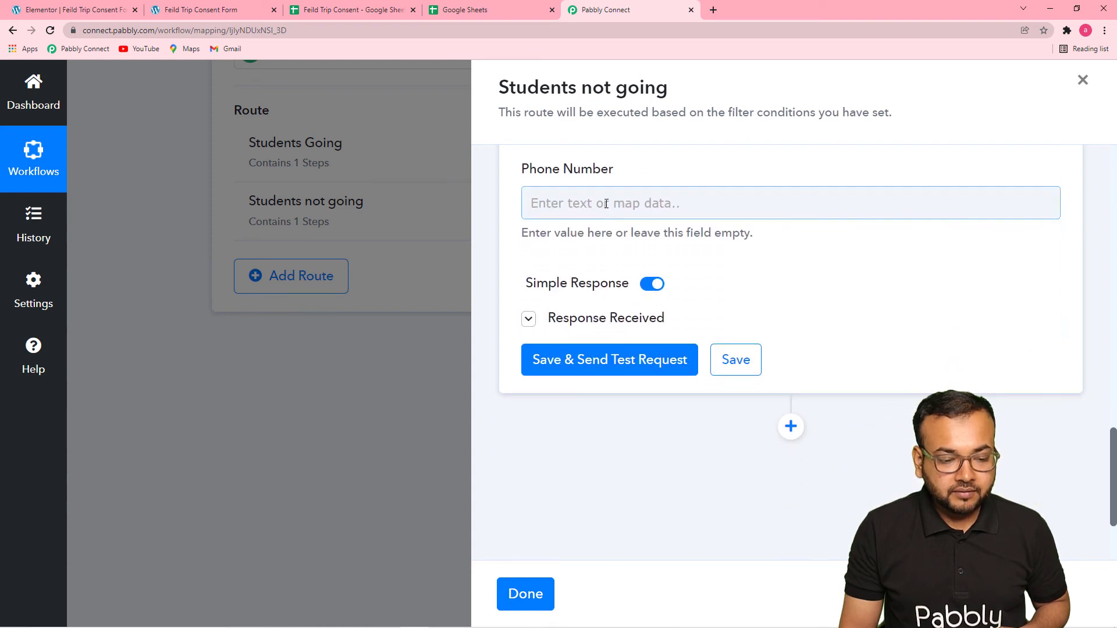
Map the Phone Number column to the mobile number from the Elementor form submission.
click(603, 216)
click(605, 351)
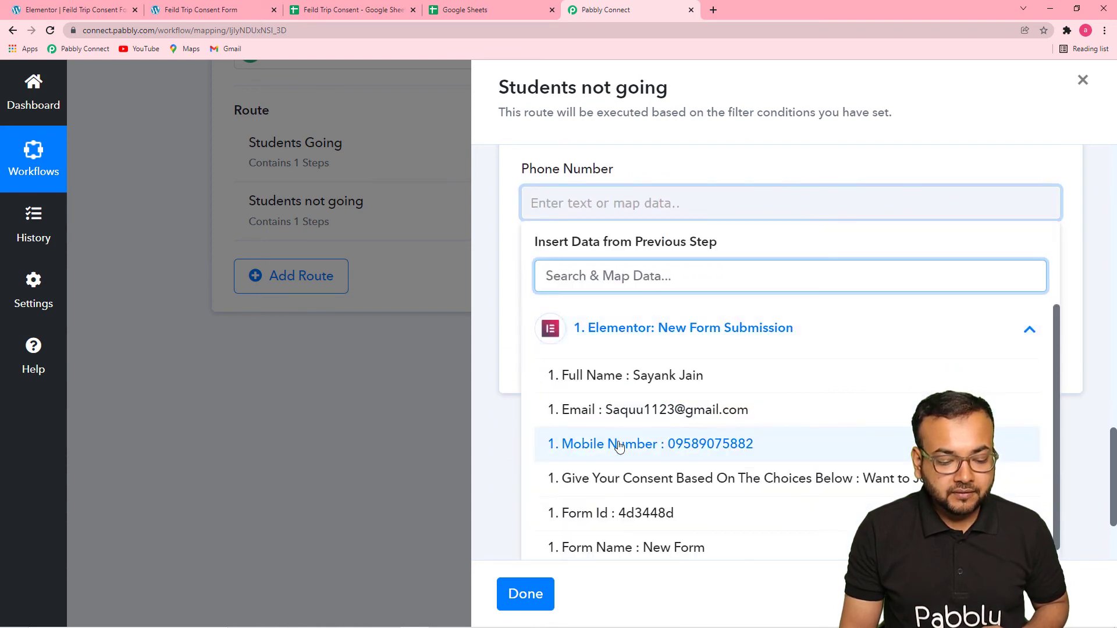
click(598, 447)
click(510, 281)
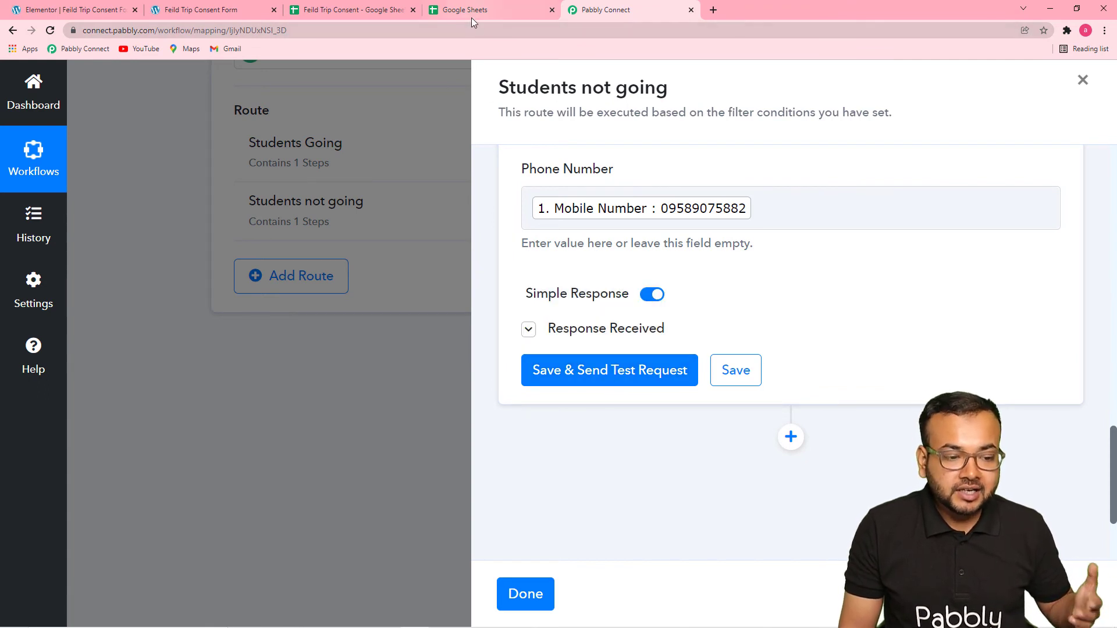
Save the Google Sheets action without sending a test request, and finish editing the Students not going route.
click(735, 372)
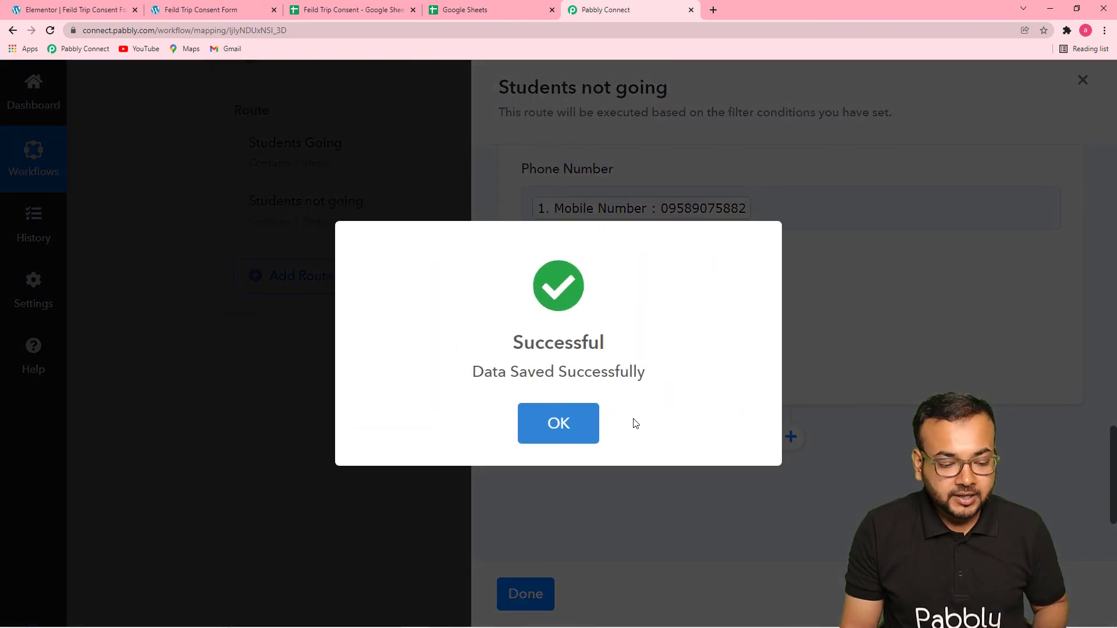
click(561, 433)
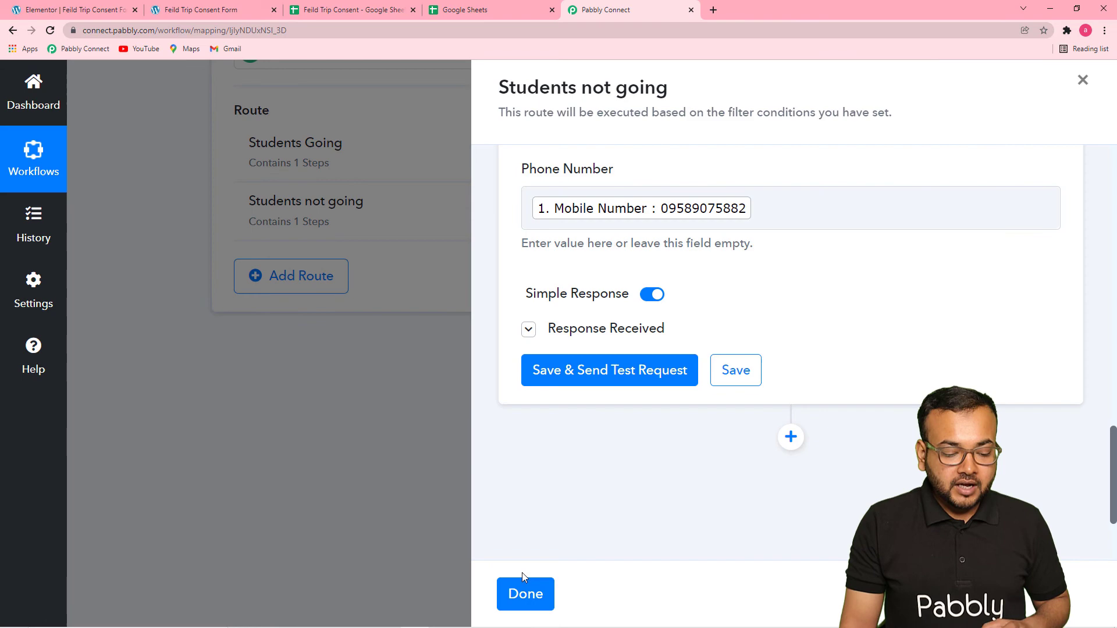
click(523, 583)
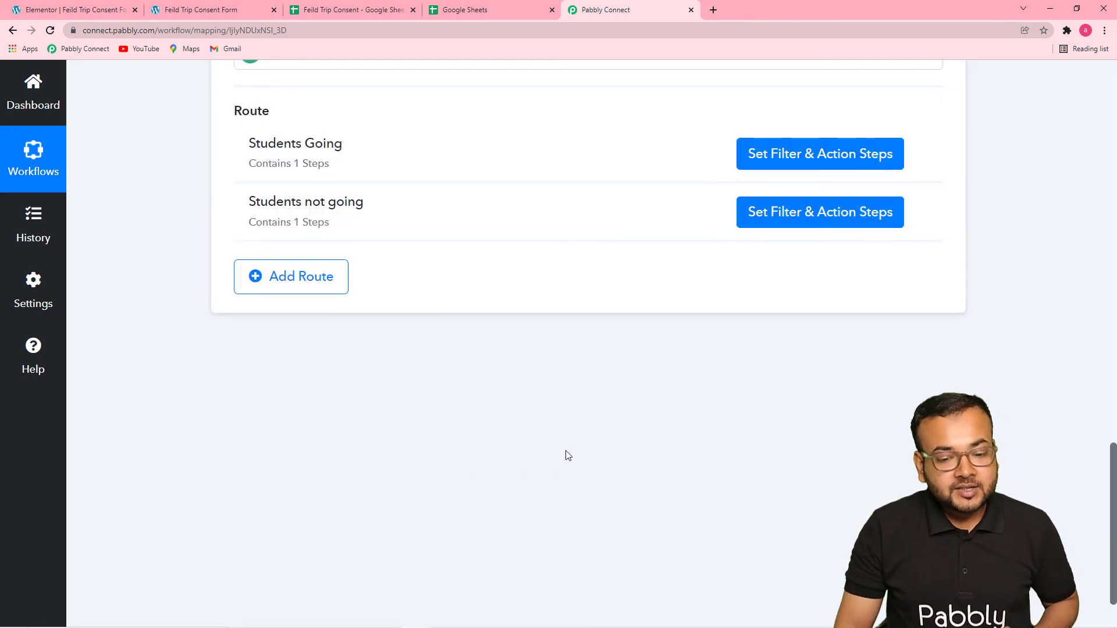
Check the Students Not Going sheet in Google Sheets, and return to Pabbly Connect to review the Elementor trigger and its captured response.
scroll(564, 454, up, 1)
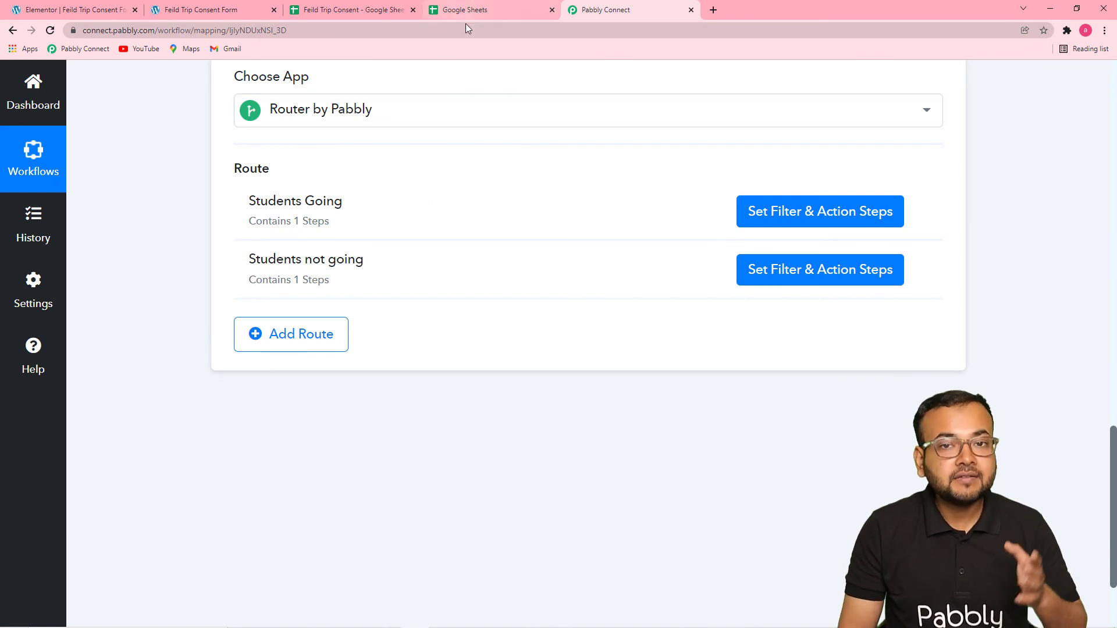
click(388, 9)
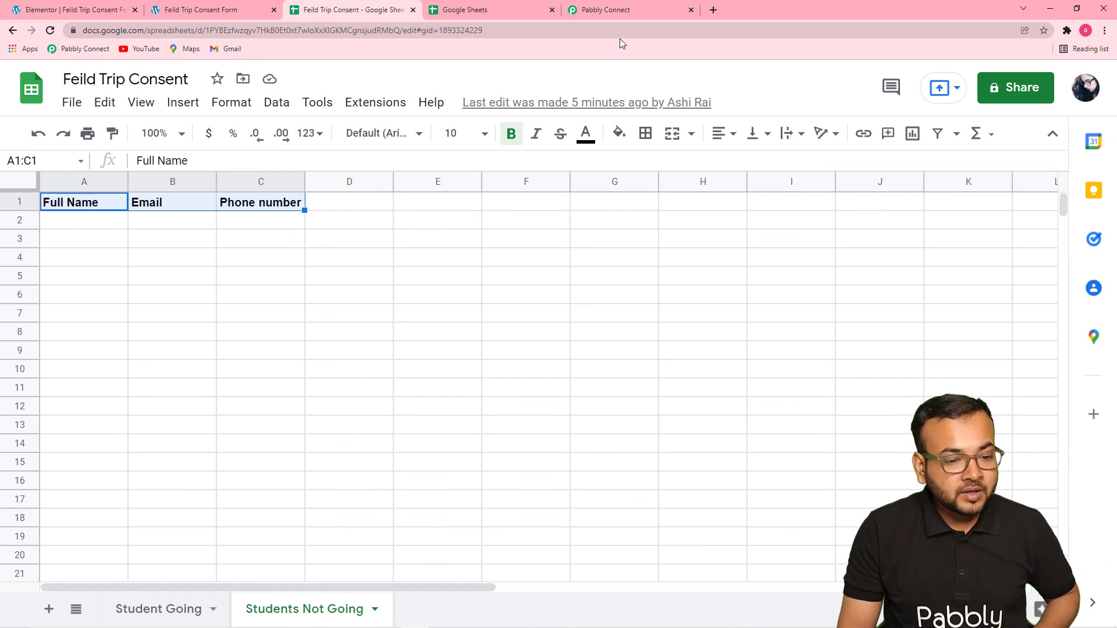
click(620, 11)
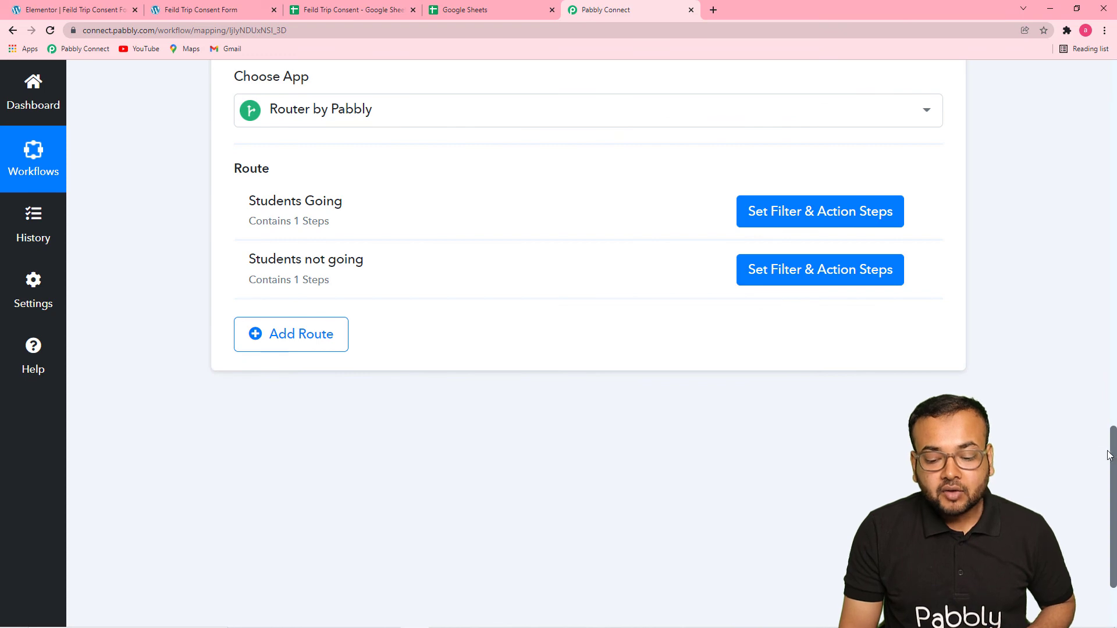
drag(1114, 443, 1106, 105)
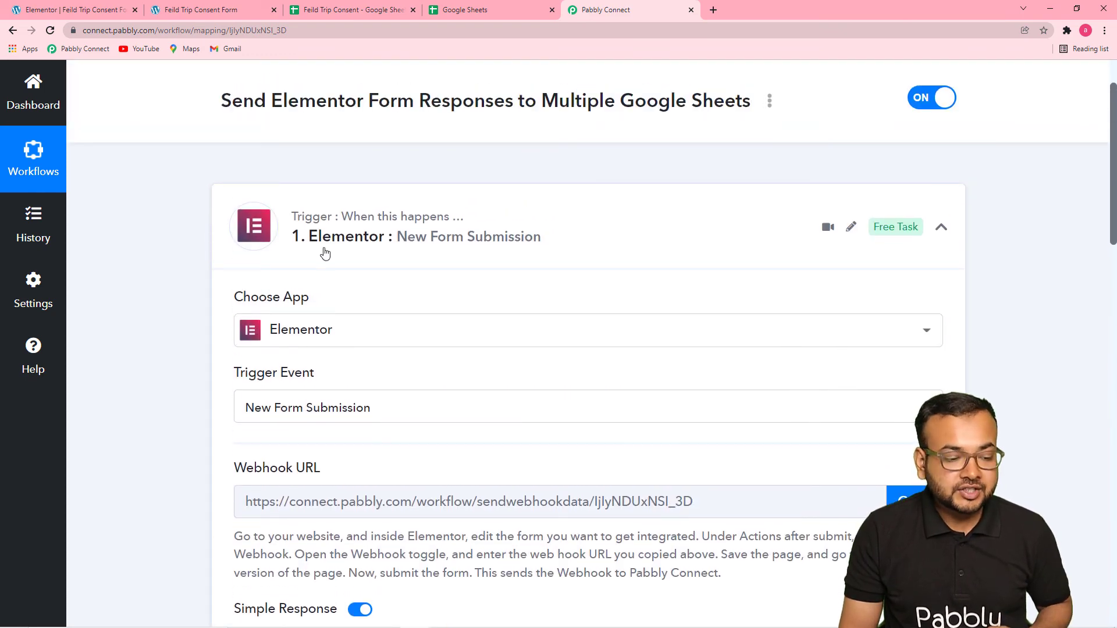
scroll(194, 250, down, 6)
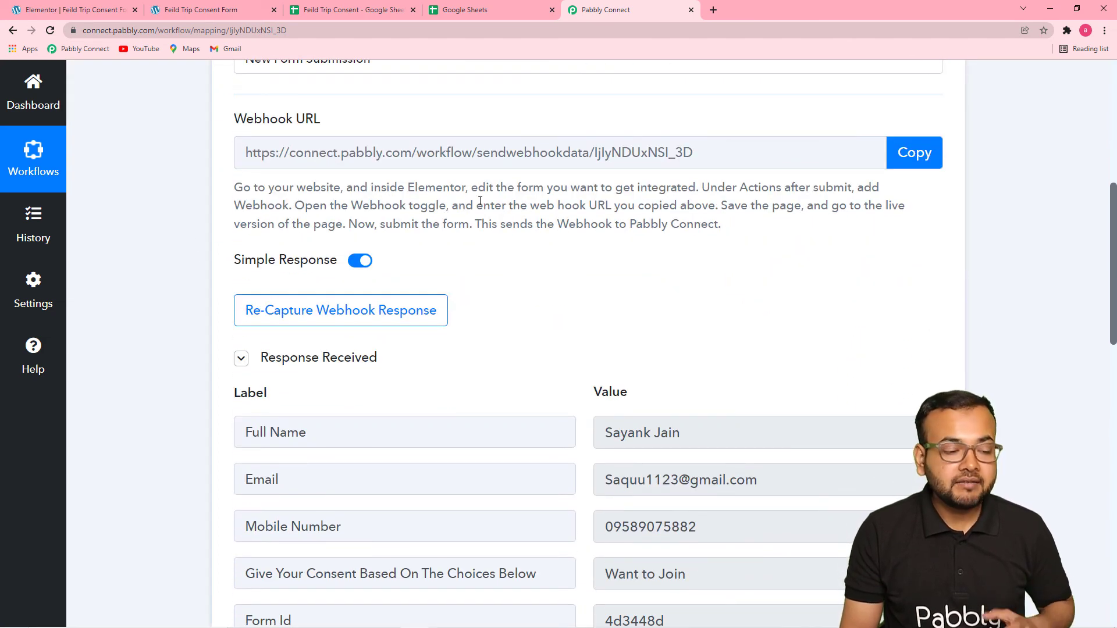
scroll(481, 210, down, 3)
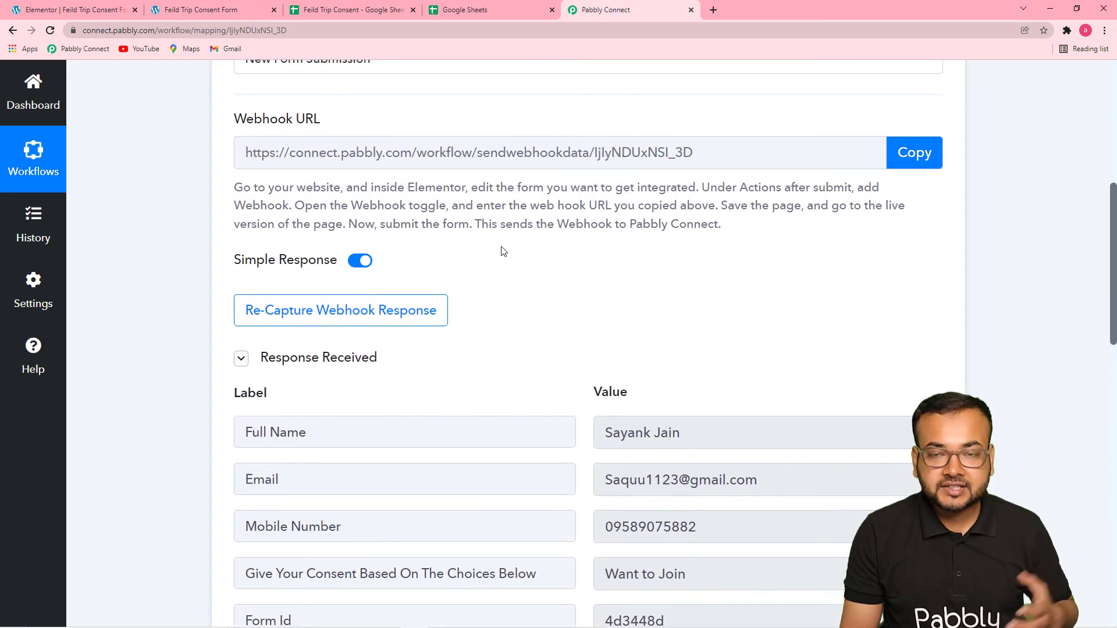
scroll(502, 246, up, 2)
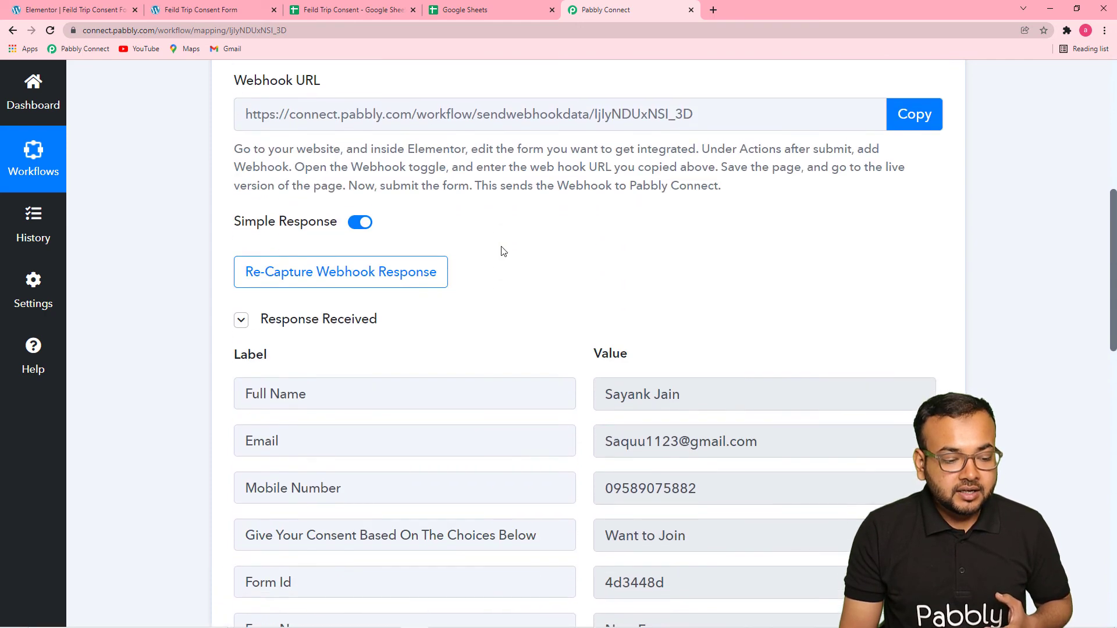
scroll(503, 249, down, 7)
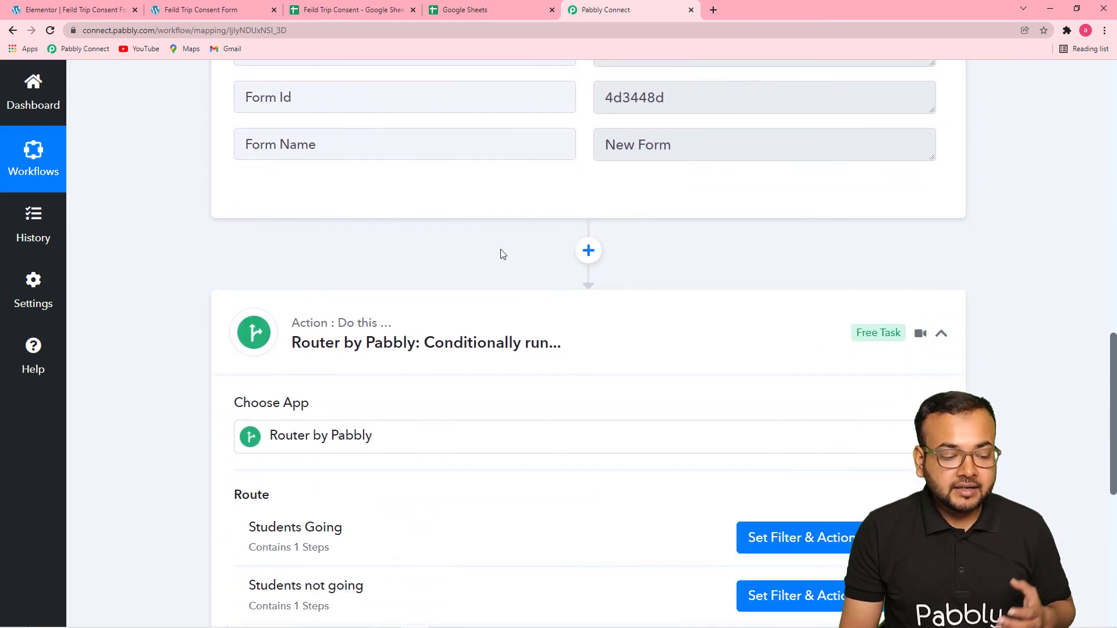
Review the Students Going route's filter condition and Google Sheets destination, and close the route.
scroll(501, 250, down, 3)
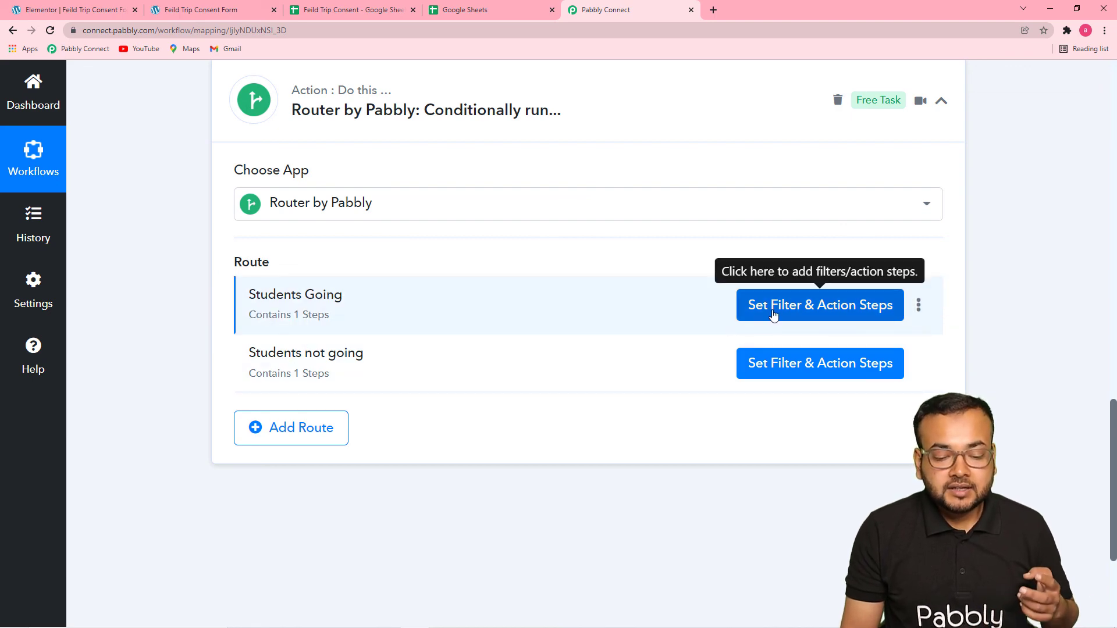
click(773, 314)
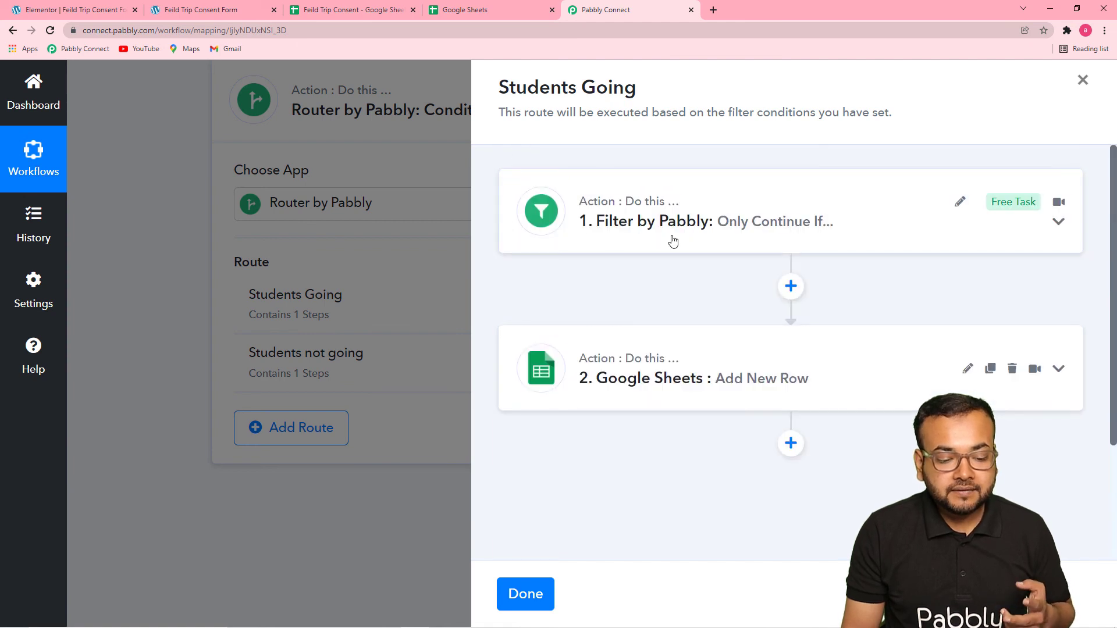
click(674, 240)
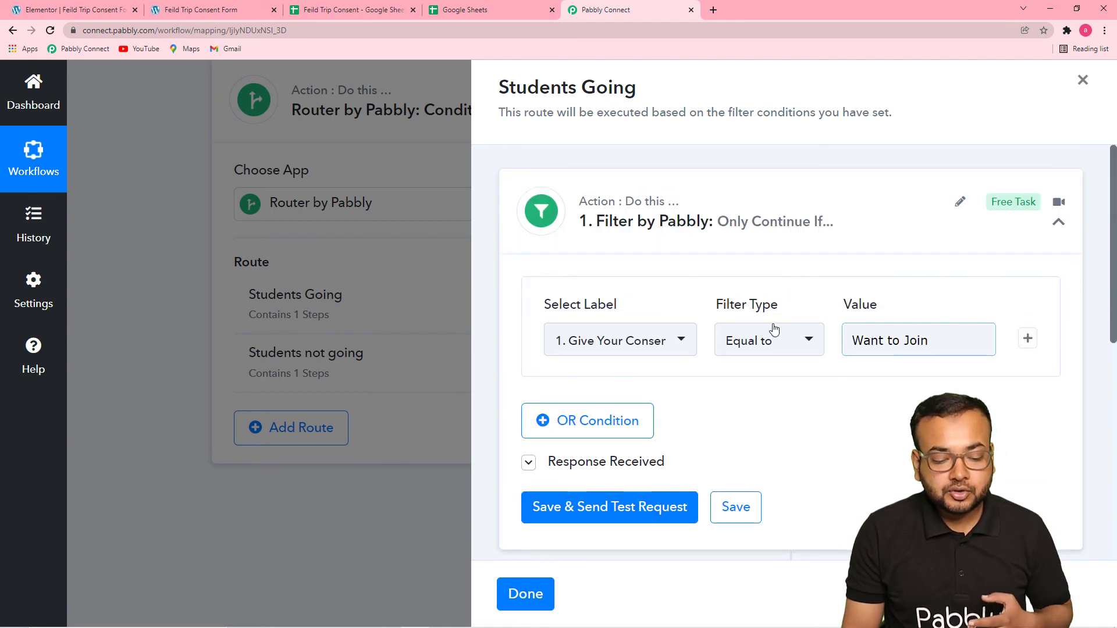
scroll(774, 329, down, 6)
click(626, 347)
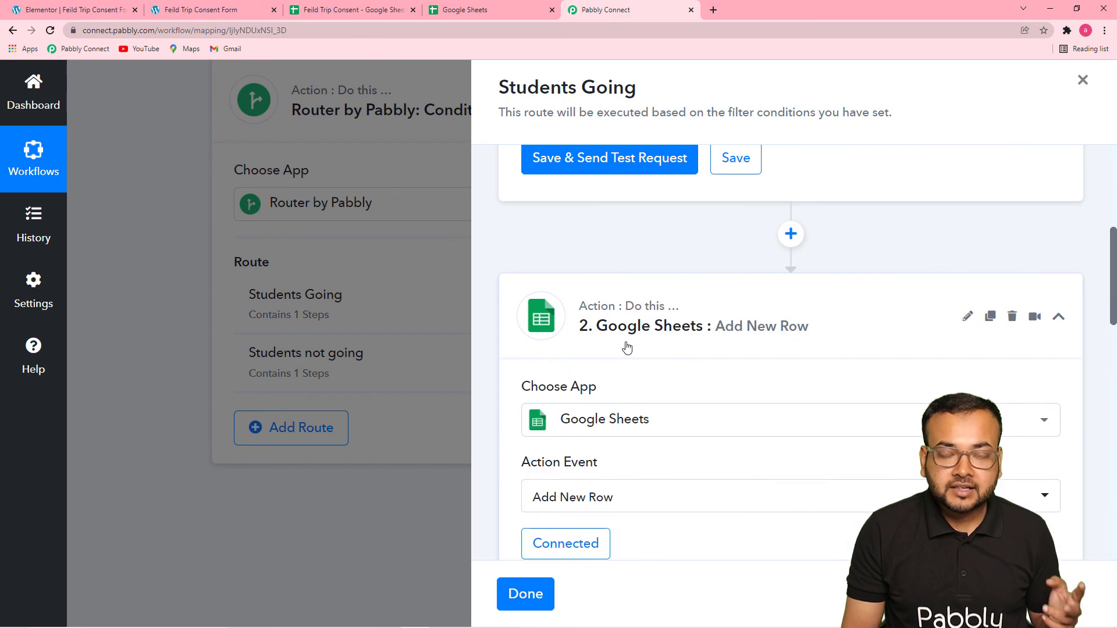
scroll(627, 347, down, 5)
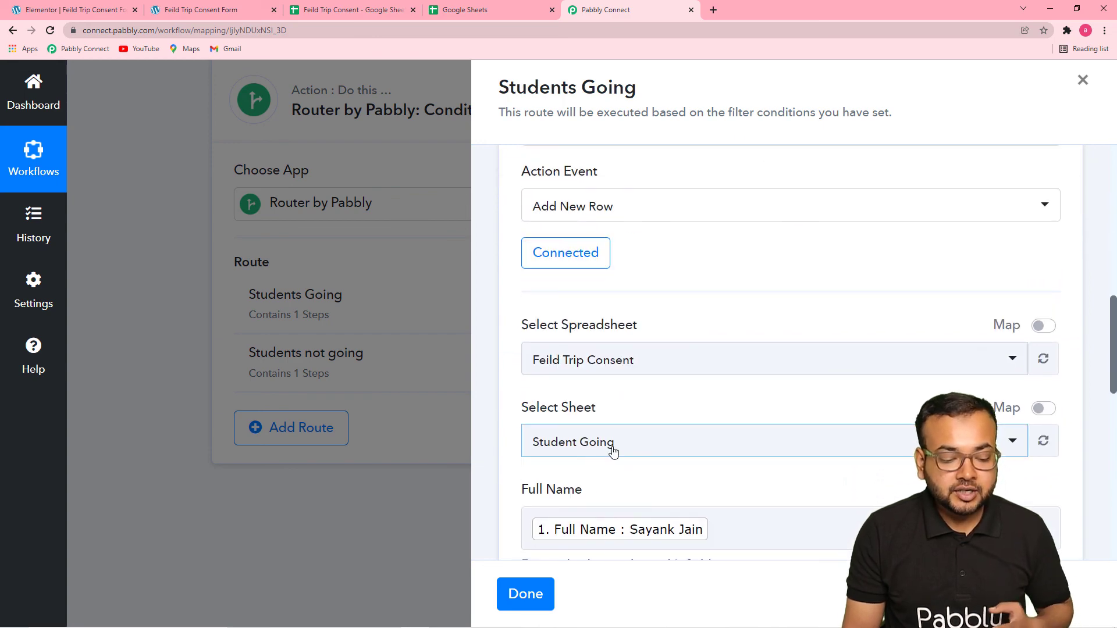
click(523, 594)
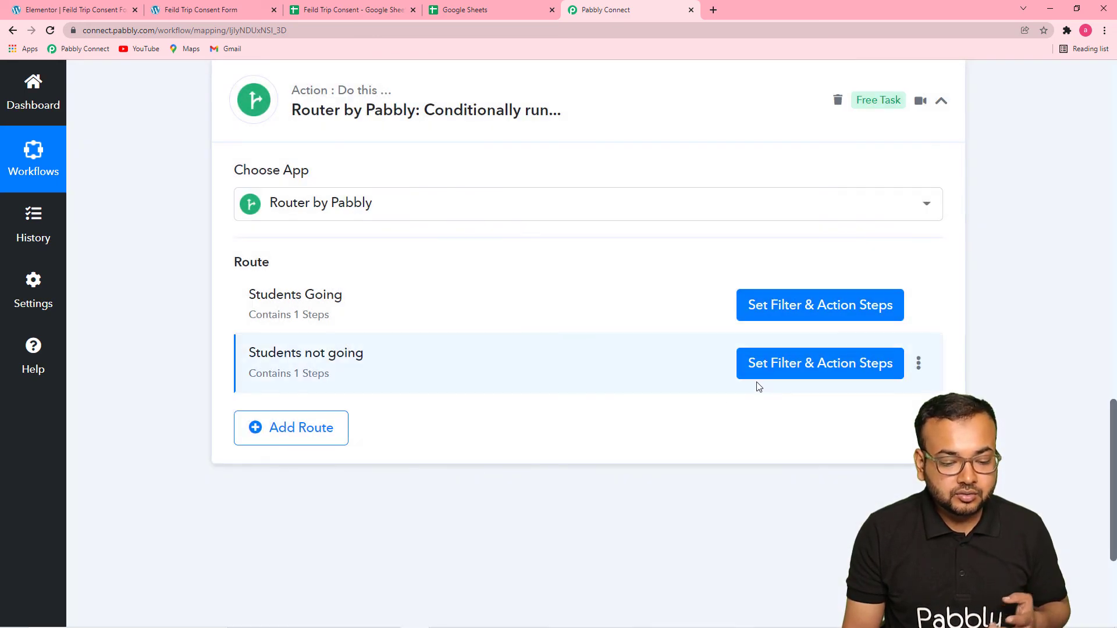
Review the Students not going route's filter condition, destination sheet and column mappings, and close the route.
click(790, 372)
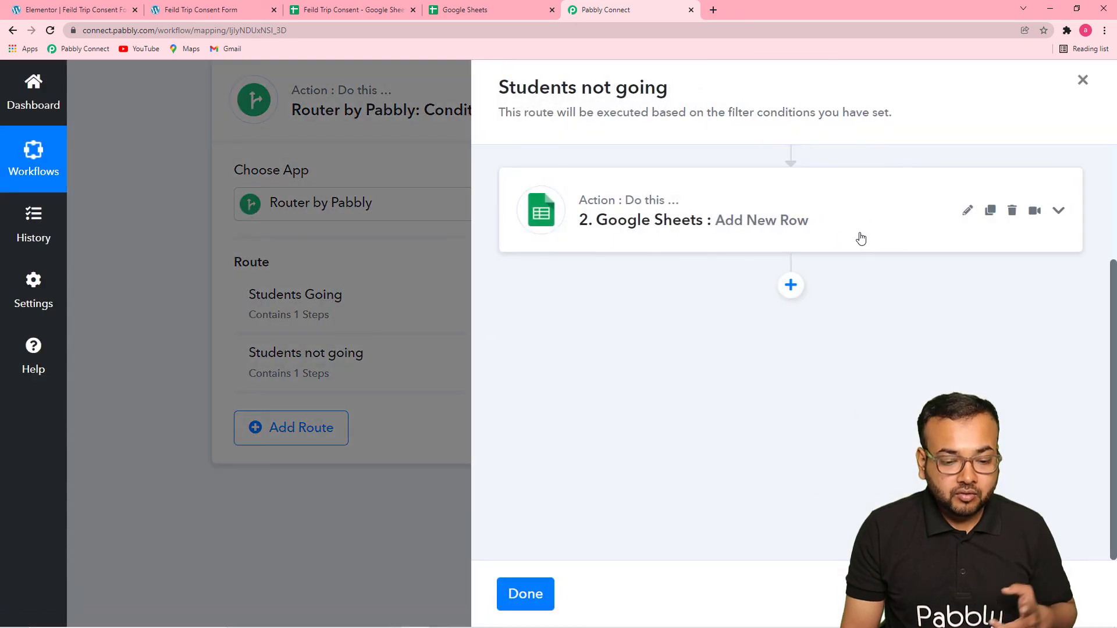
scroll(797, 177, up, 3)
click(780, 220)
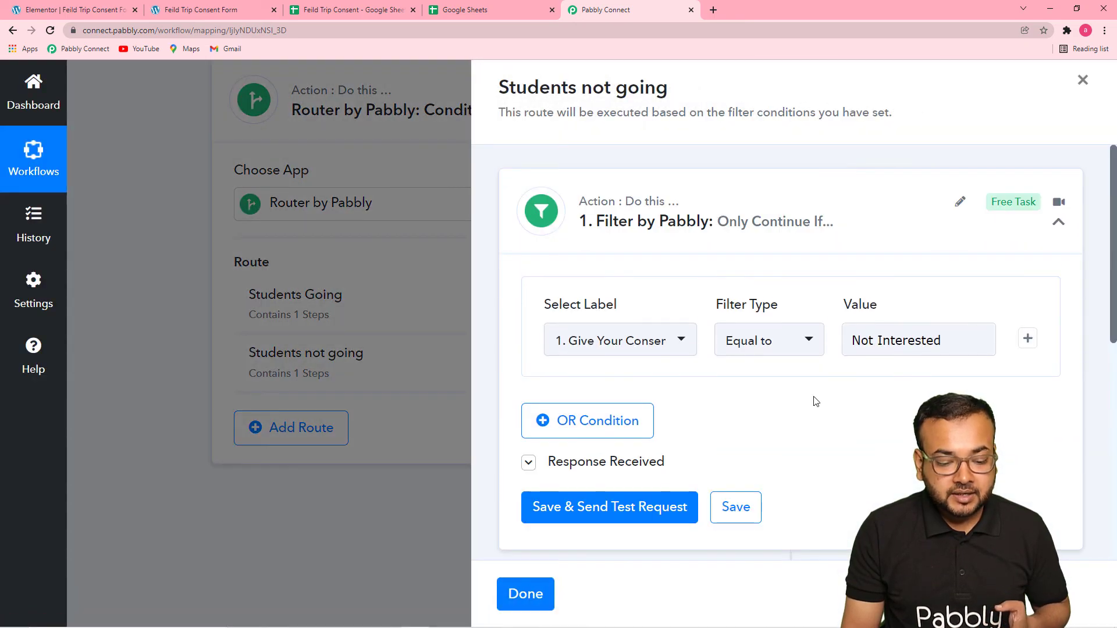
scroll(813, 399, down, 5)
click(738, 292)
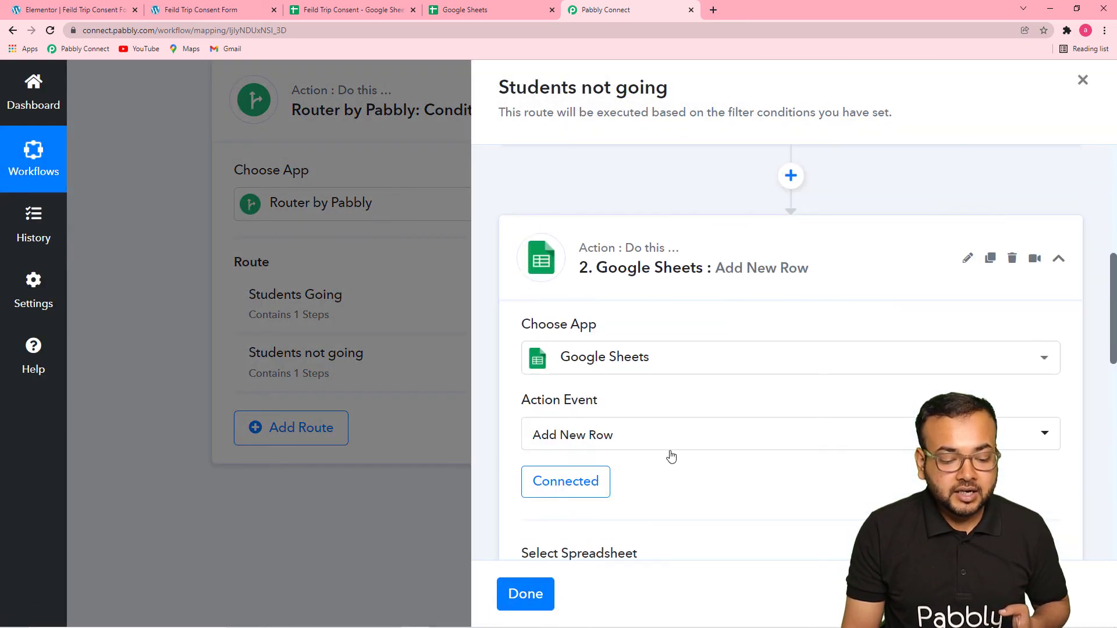
scroll(669, 456, down, 7)
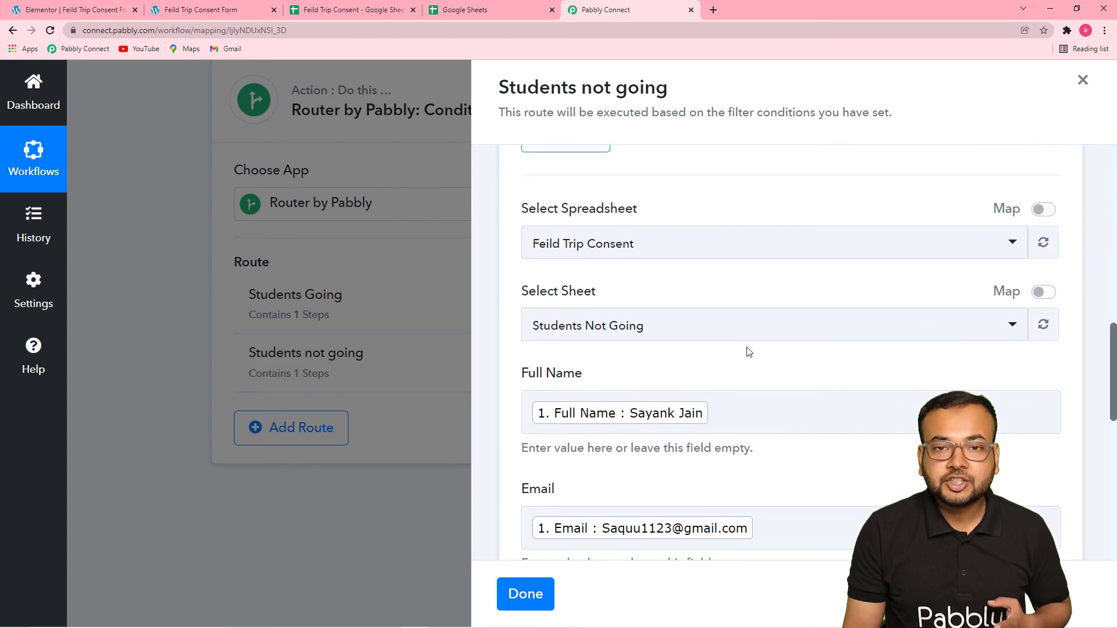
click(525, 594)
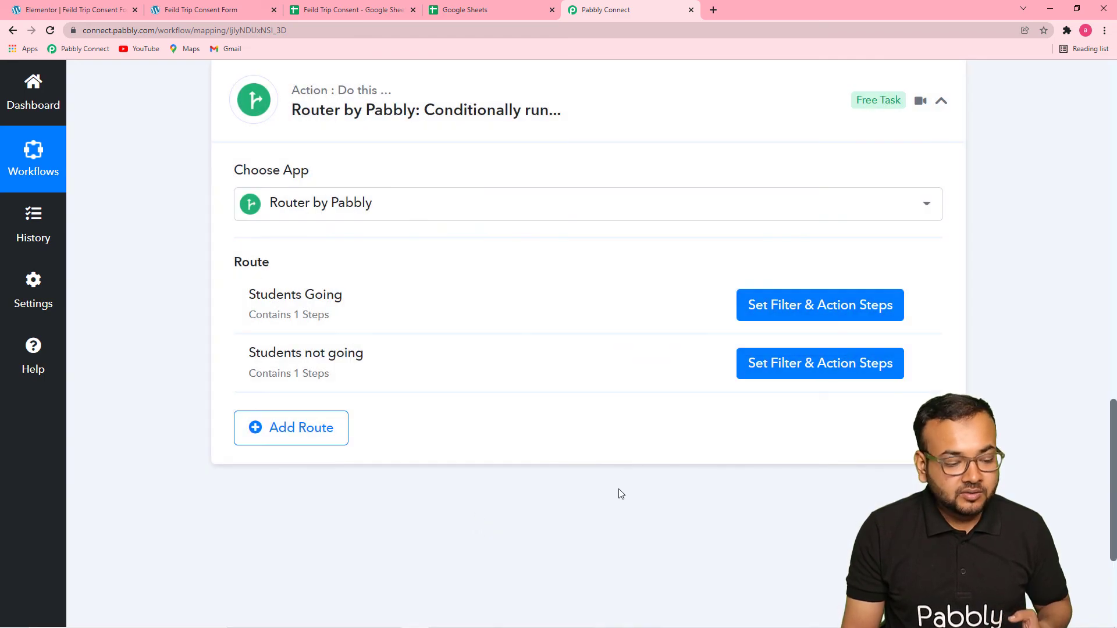